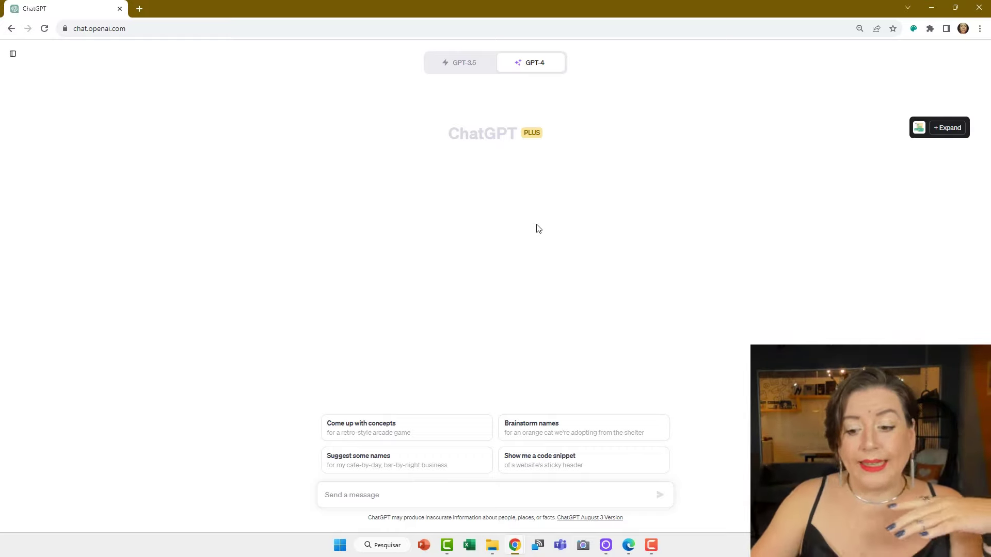
{"action": "left_click", "coordinate": [651, 549]}
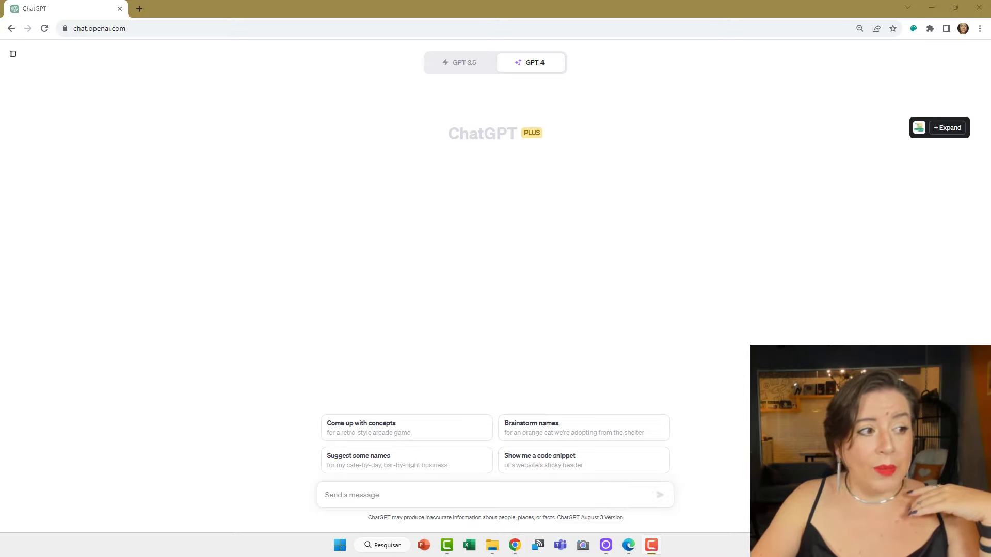
{"action": "left_click", "coordinate": [809, 295]}
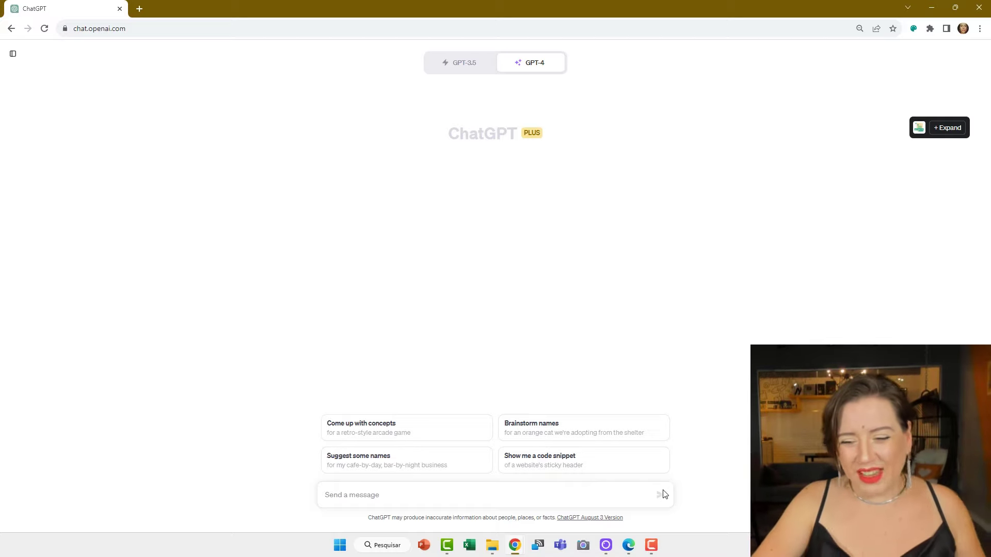
Send the question "porque o excel é importante?" in a new GPT-4 chat.
{"action": "left_click", "coordinate": [607, 496]}
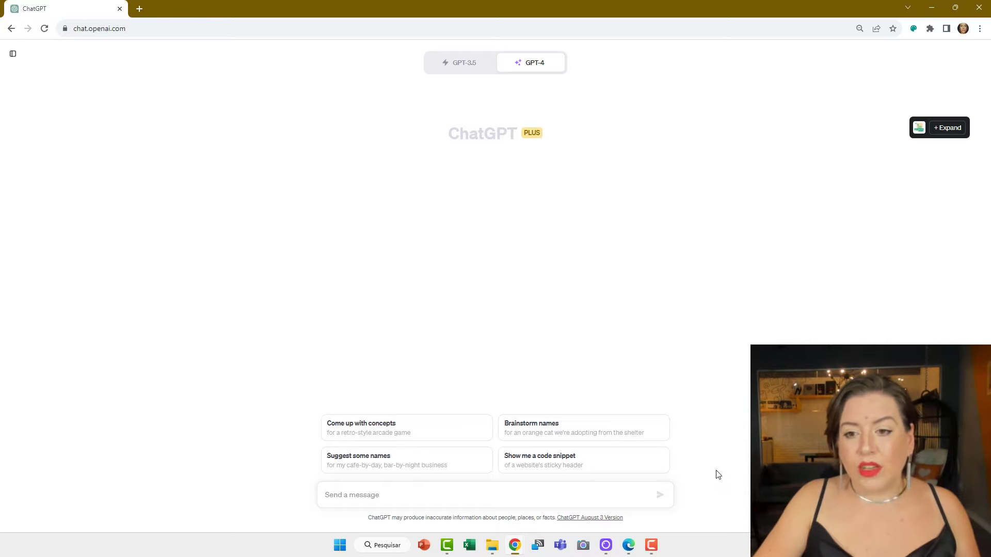
{"action": "left_click", "coordinate": [607, 500]}
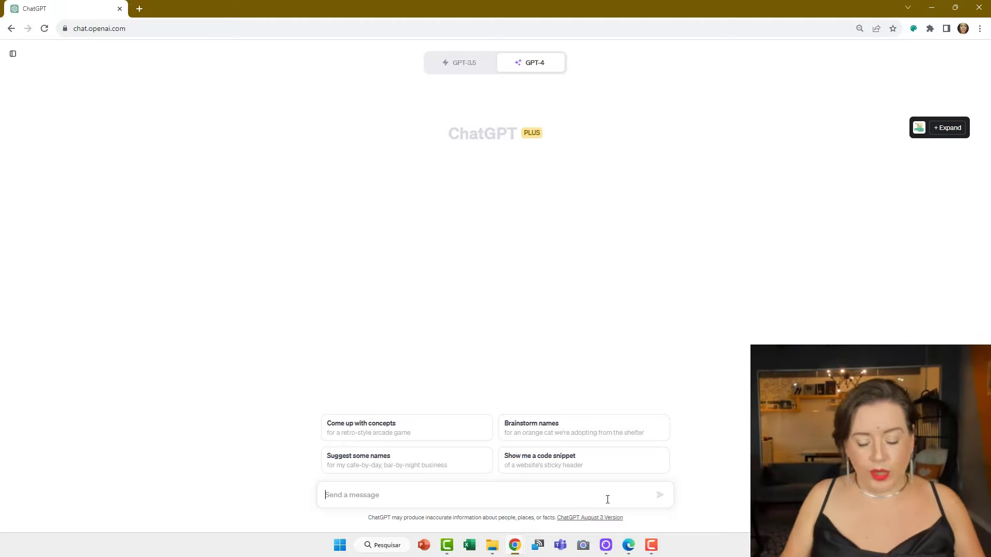
{"action": "type", "text": "porque o e"}
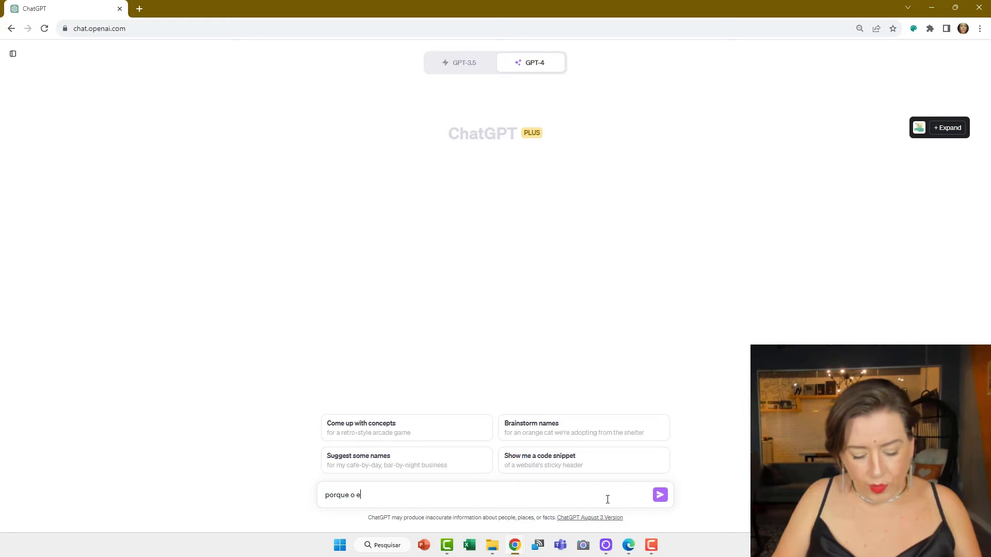
{"action": "type", "text": "xcel é imopr"}
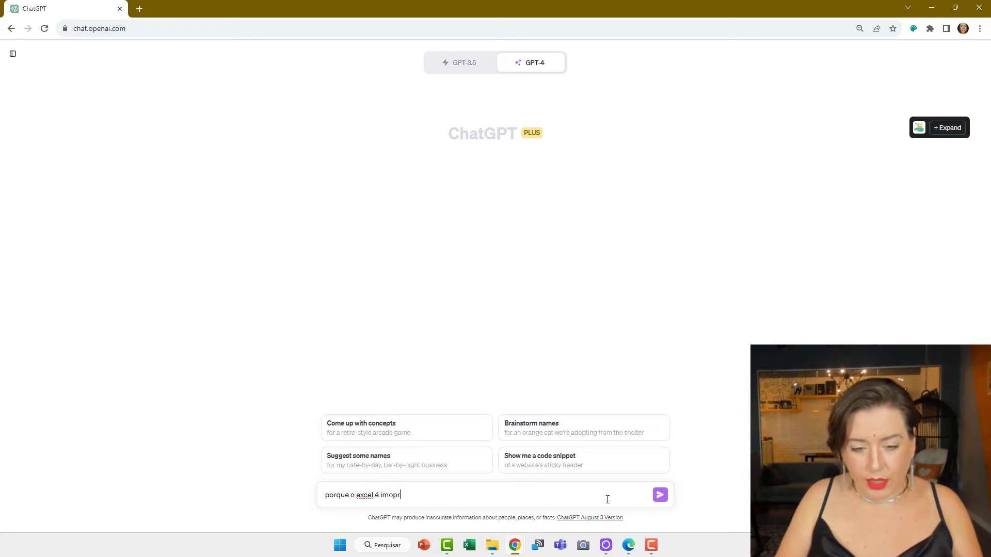
{"action": "key", "text": "BackSpace"}
{"action": "key", "text": "BackSpace"}
{"action": "key", "text": "BackSpace"}
{"action": "type", "text": "porta"}
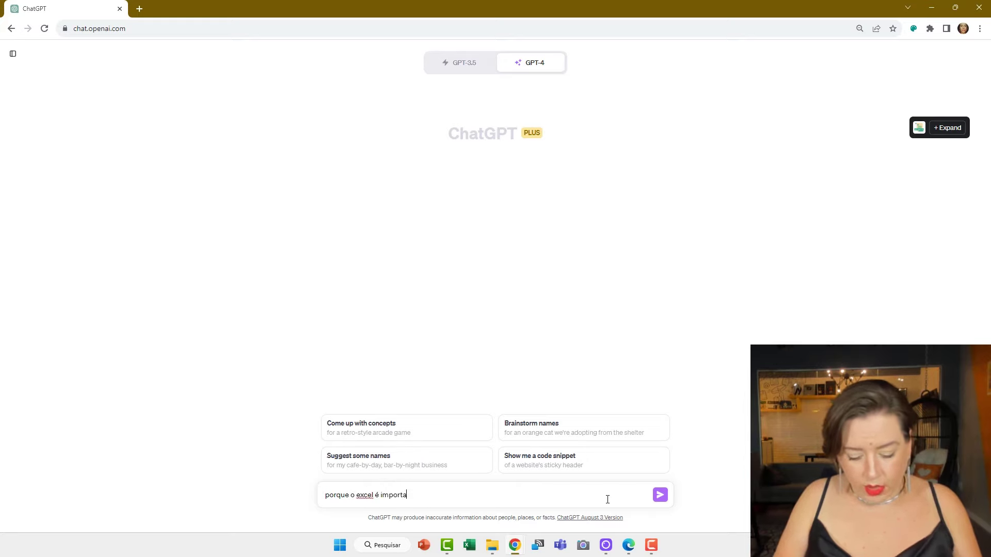
{"action": "type", "text": "nte?"}
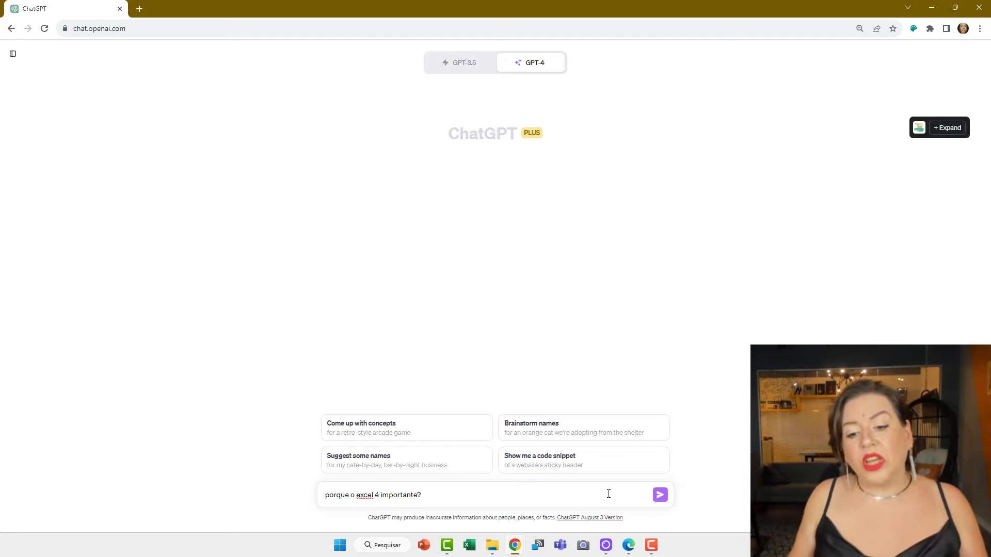
{"action": "key", "text": "Return"}
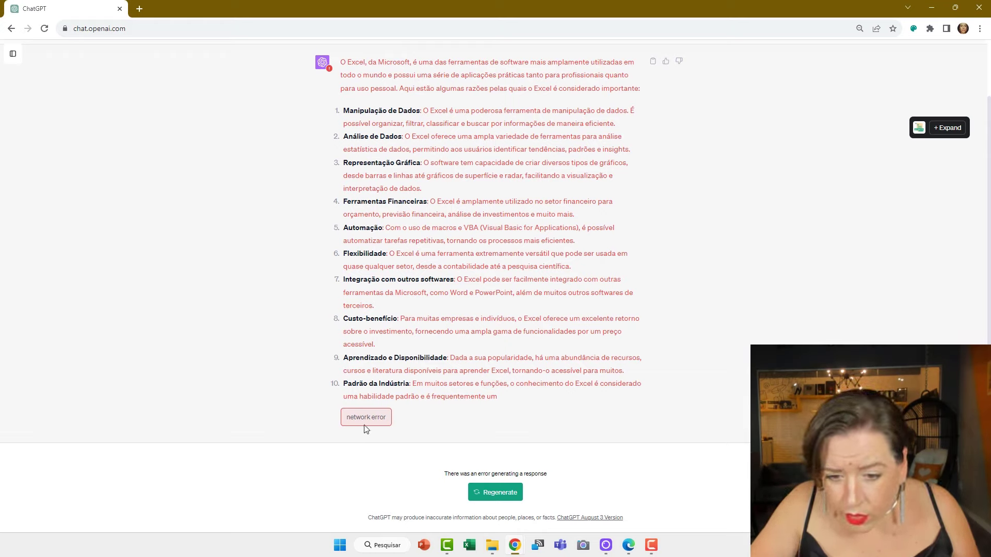
Regenerate the answer on Excel's importance and stop the new response partway through generation.
{"action": "left_click", "coordinate": [499, 492]}
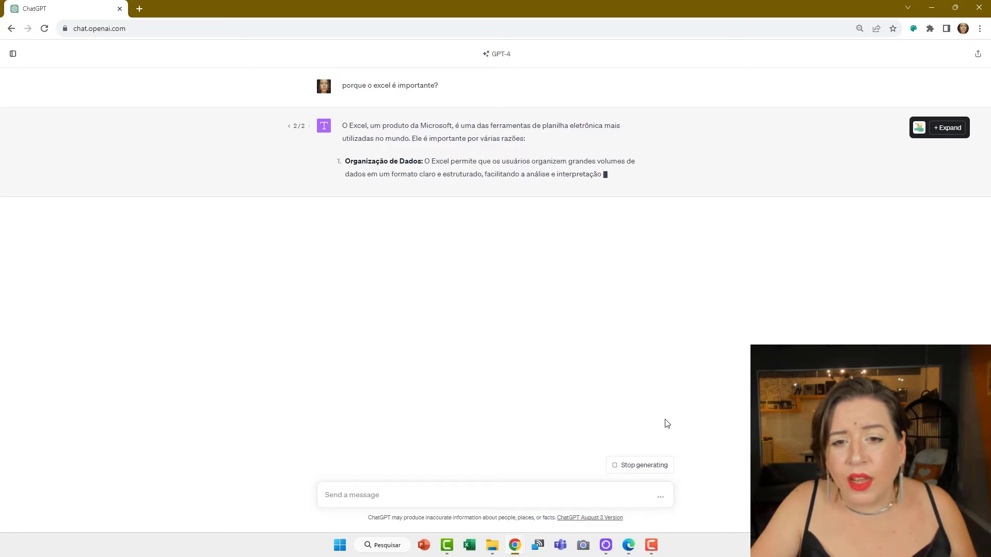
{"action": "left_click", "coordinate": [639, 467]}
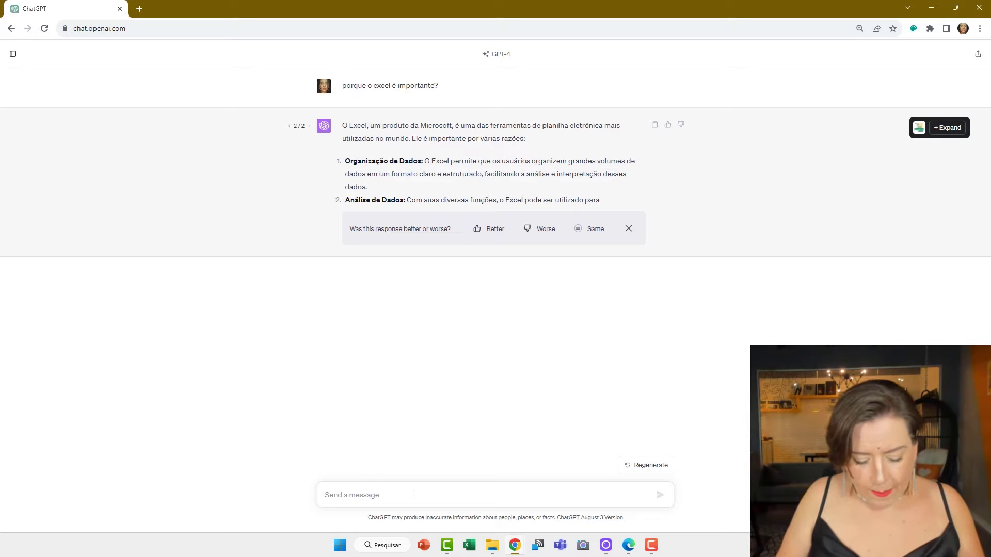
Ask in Portuguese, as an online Excel teacher planning a live, which 5 functions it would choose for people working with Excel dashboards.
{"action": "type", "text": "sou uma professora de excel na internet, e quero fa"}
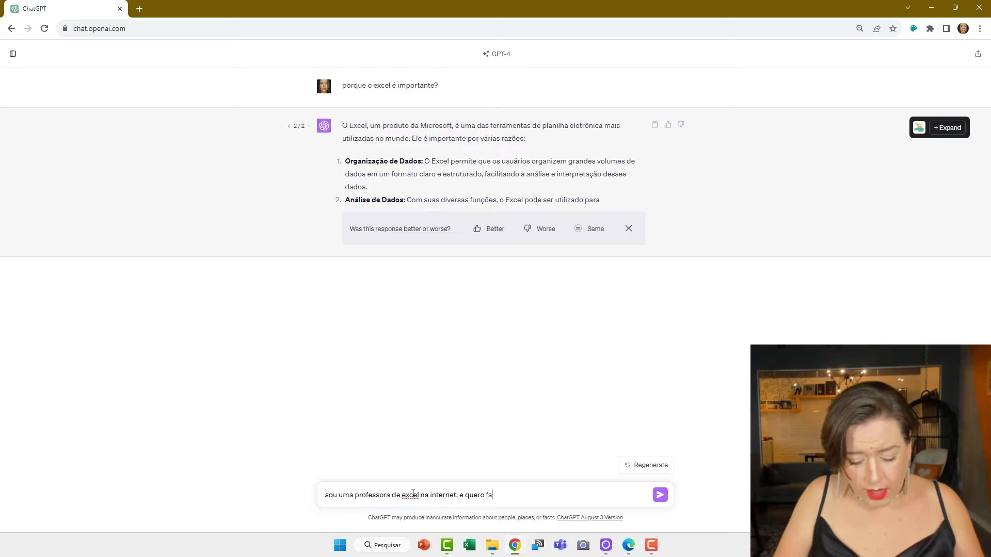
{"action": "type", "text": "zer uma live com 5 funções"}
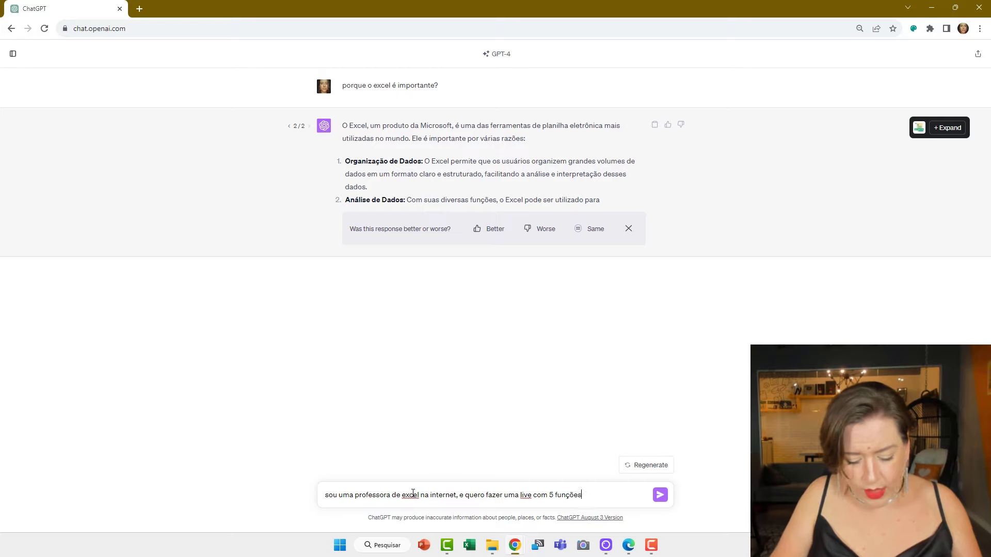
{"action": "type", "text": " que sejam im"}
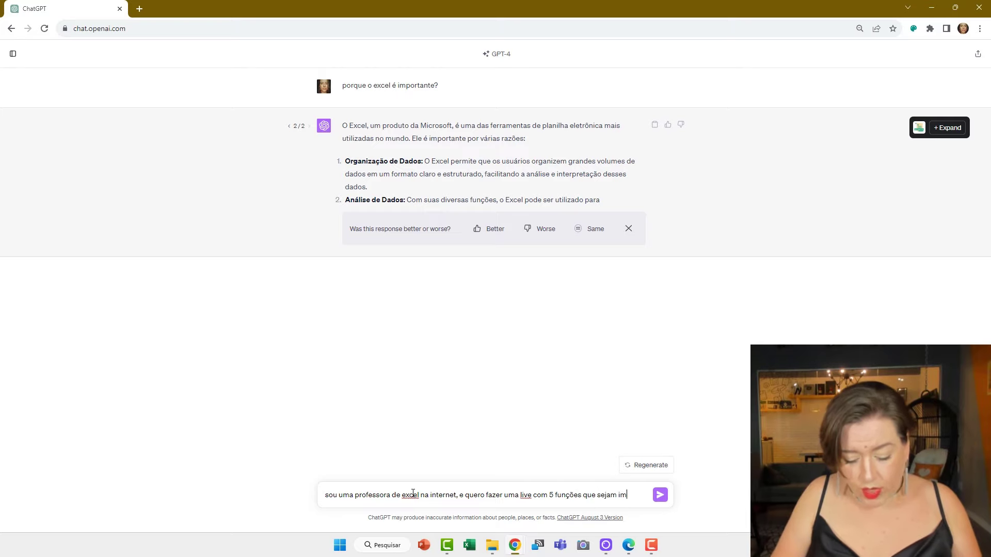
{"action": "type", "text": "portantes para q"}
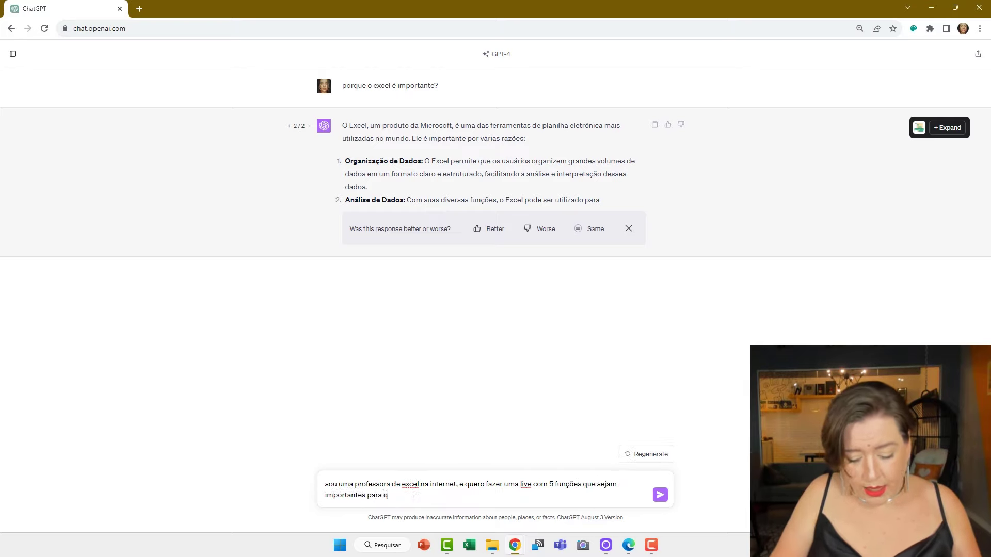
{"action": "type", "text": "ue trabalha com dashboards"}
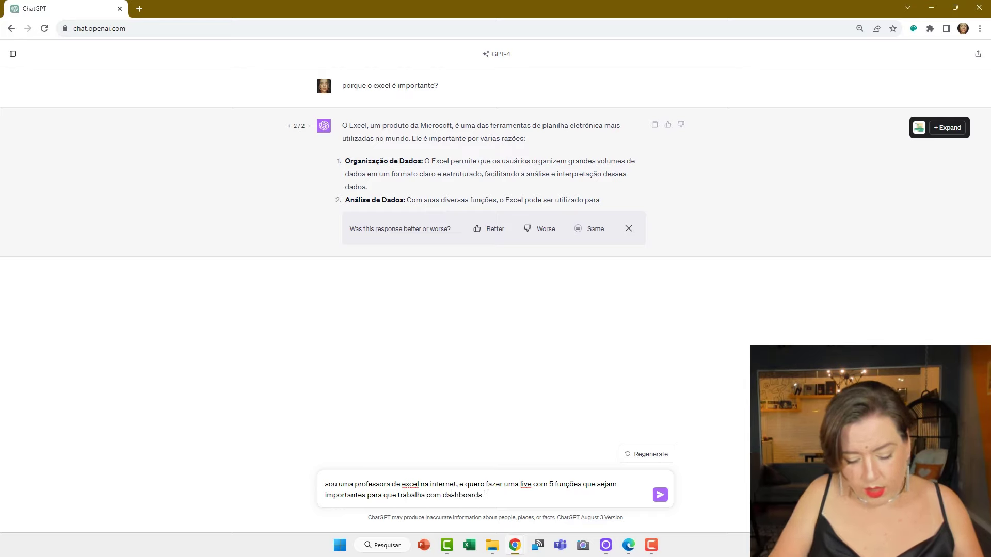
{"action": "type", "text": " em excel, quais funções vc escolheria?"}
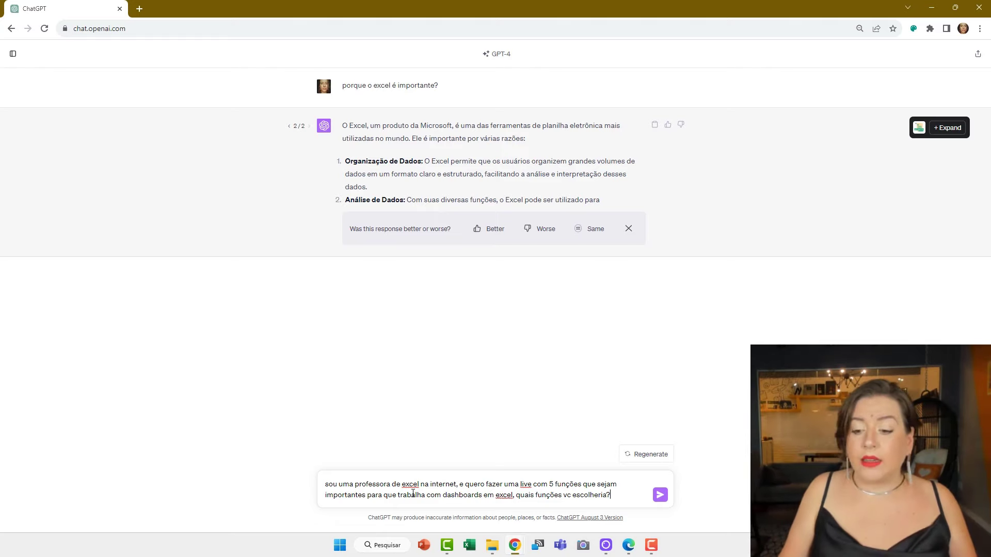
{"action": "key", "text": "Return"}
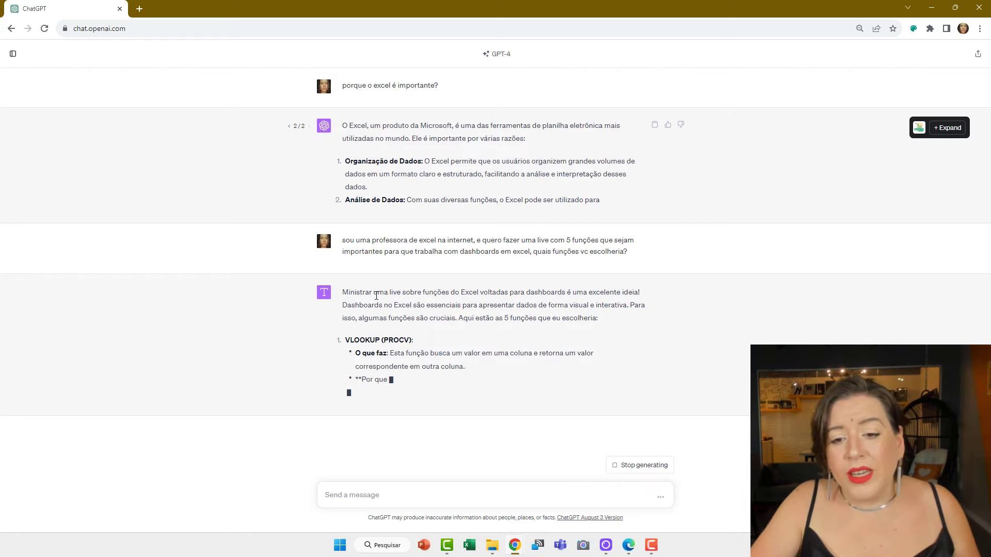
{"action": "left_click_drag", "start_coordinate": [564, 292], "coordinate": [606, 292]}
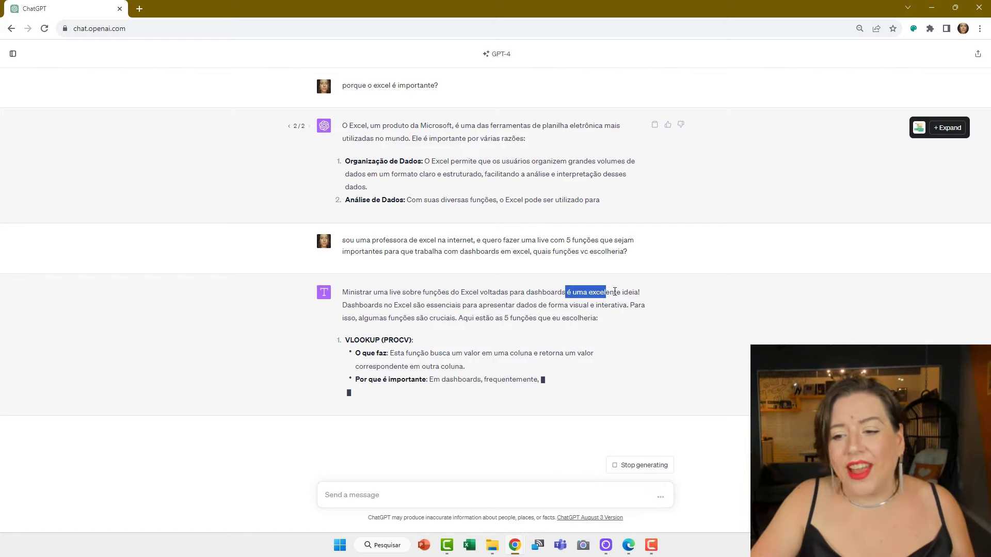
{"action": "left_click", "coordinate": [617, 292]}
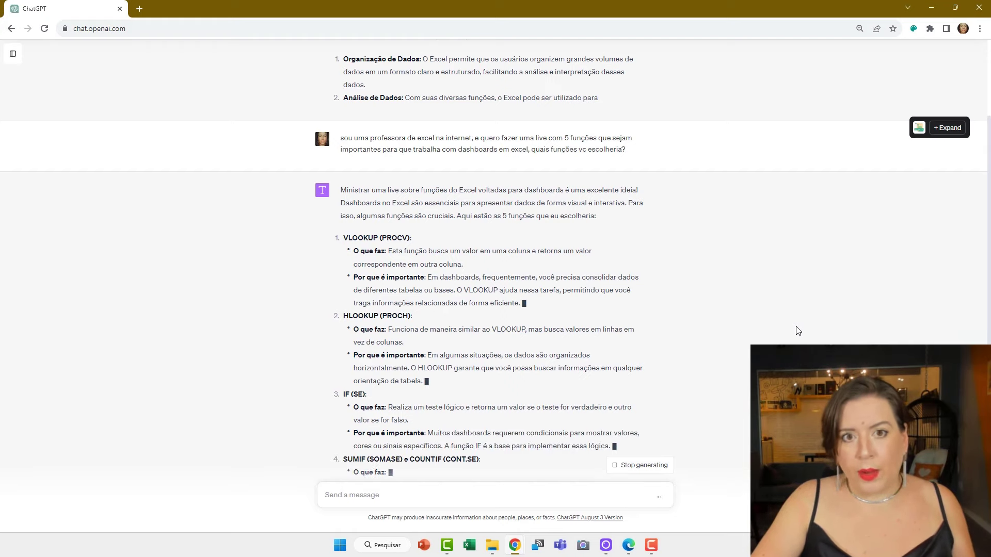
Review the suggested functions and reply "tabela dinamica nao eh uma função, por favor me traga apenas 5 nomes de função".
{"action": "scroll", "coordinate": [803, 341], "scroll_direction": "down", "scroll_amount": 2}
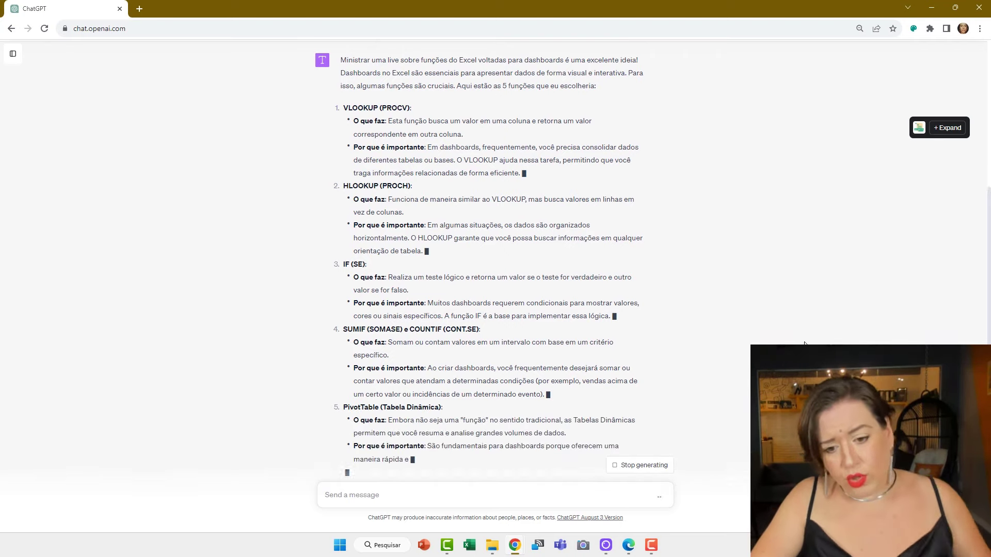
{"action": "scroll", "coordinate": [782, 344], "scroll_direction": "down", "scroll_amount": 1}
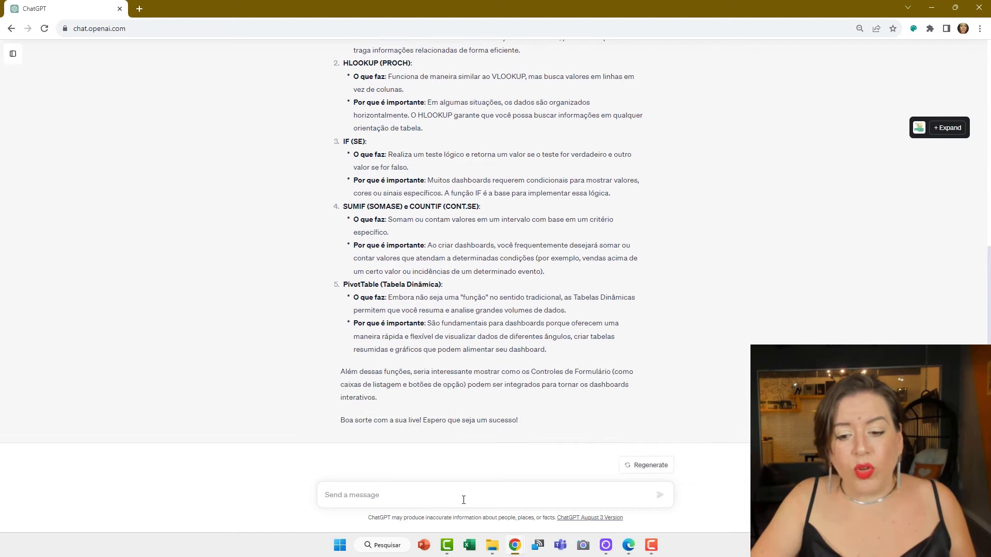
{"action": "type", "text": "tabel"}
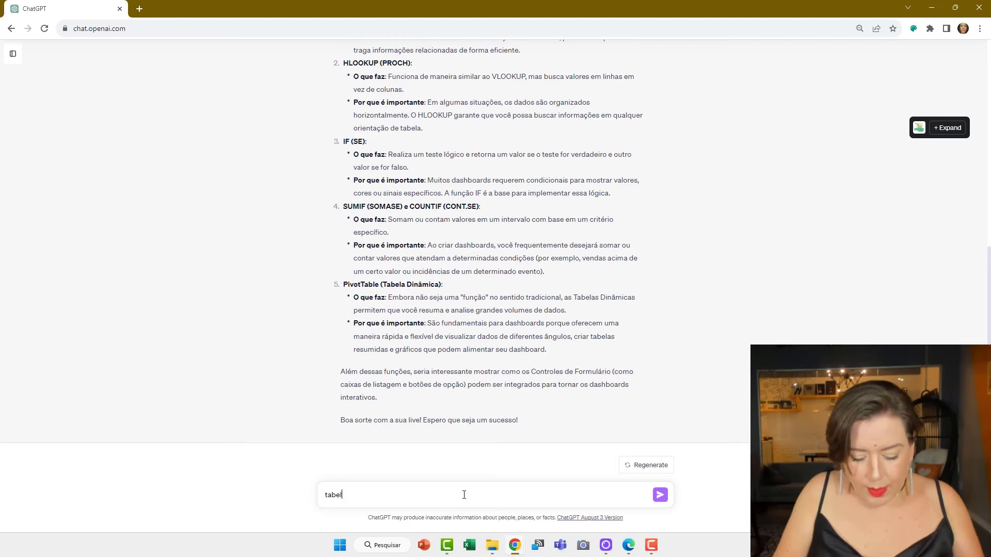
{"action": "type", "text": "a dinamica n"}
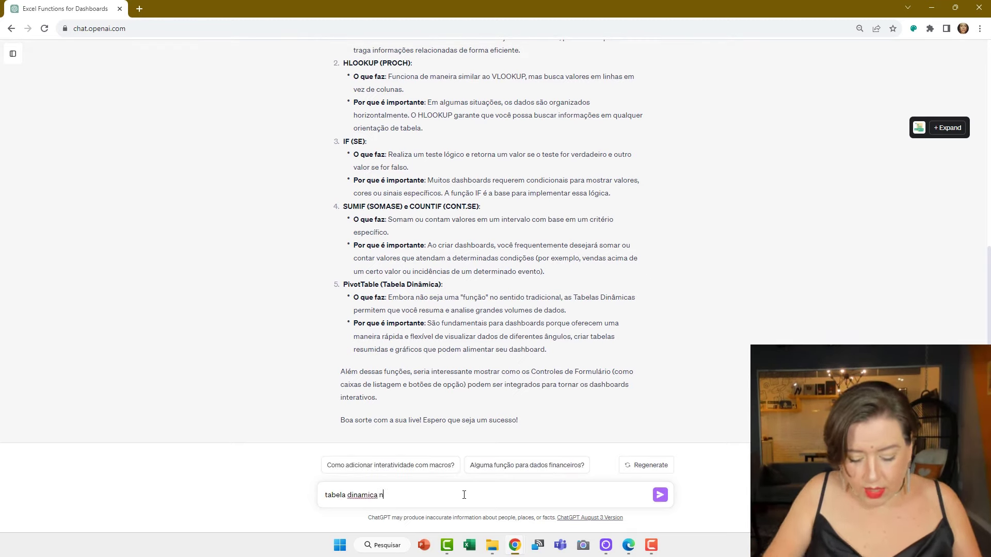
{"action": "type", "text": "ao eh uma função, por fav"}
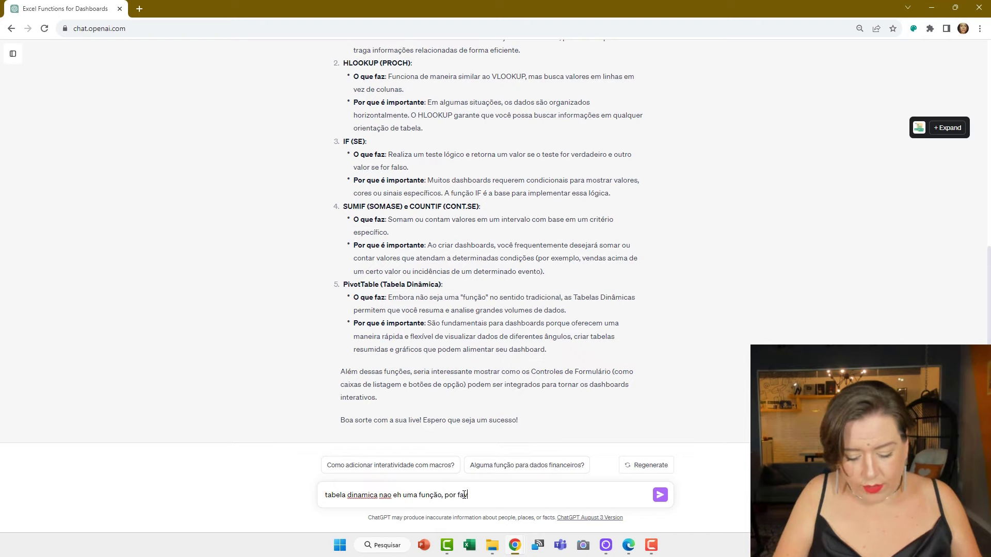
{"action": "type", "text": "or me traga apena"}
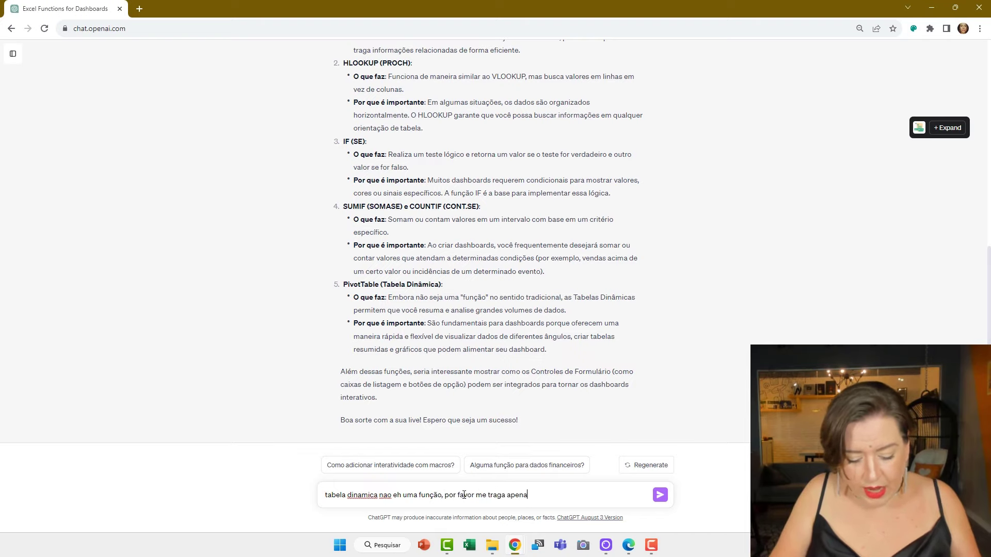
{"action": "type", "text": "s 5 nomes de fun"}
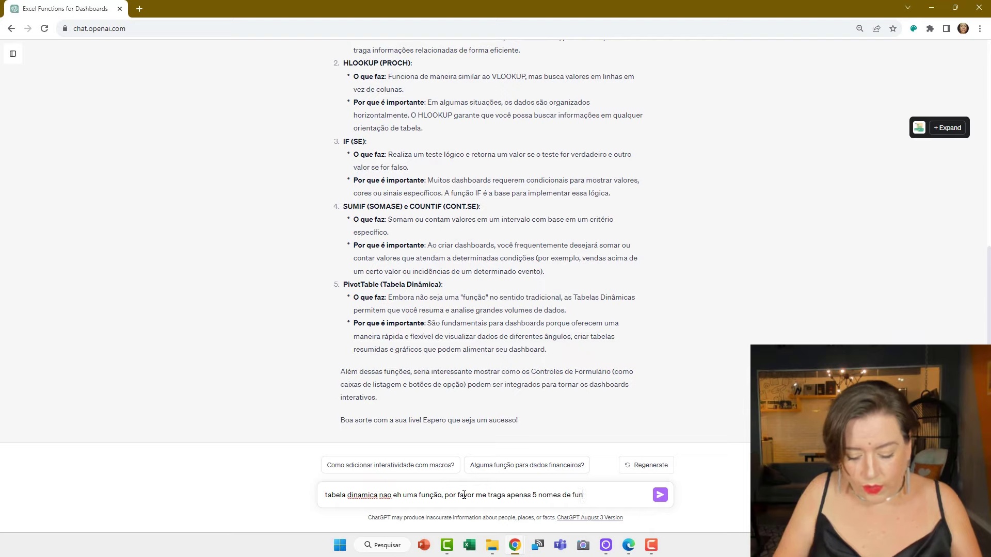
{"action": "type", "text": "ção"}
{"action": "key", "text": "Return"}
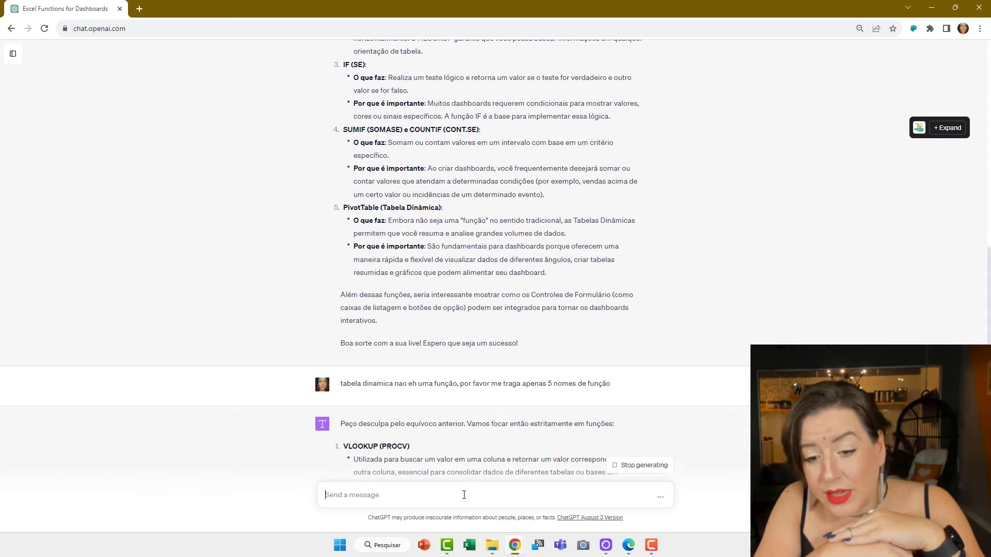
Ask "o que eu deveria estudar dentro do tema Excel, para melhorar minha performance em vendas?" and stop the response while it is generating.
{"action": "scroll", "coordinate": [742, 422], "scroll_direction": "down", "scroll_amount": 3}
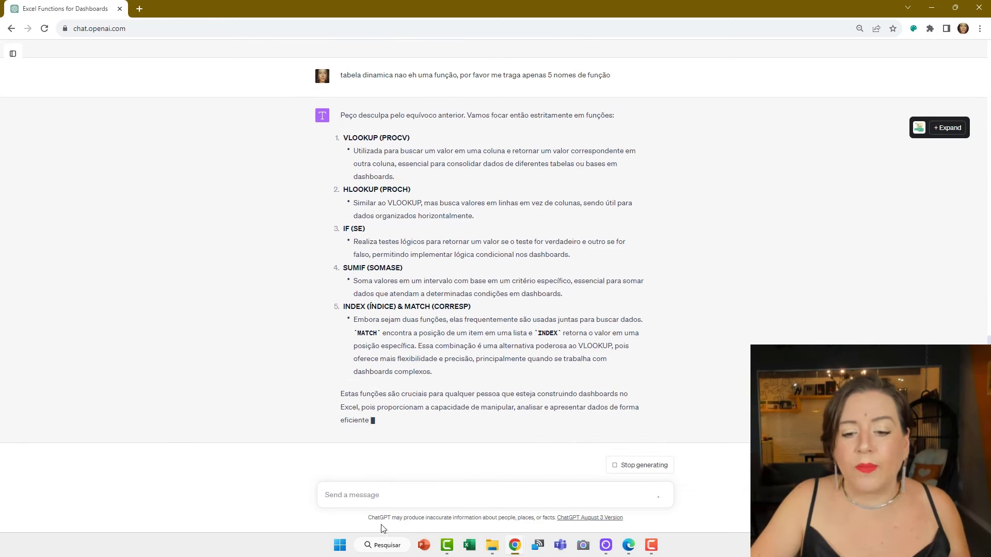
{"action": "left_click", "coordinate": [395, 498]}
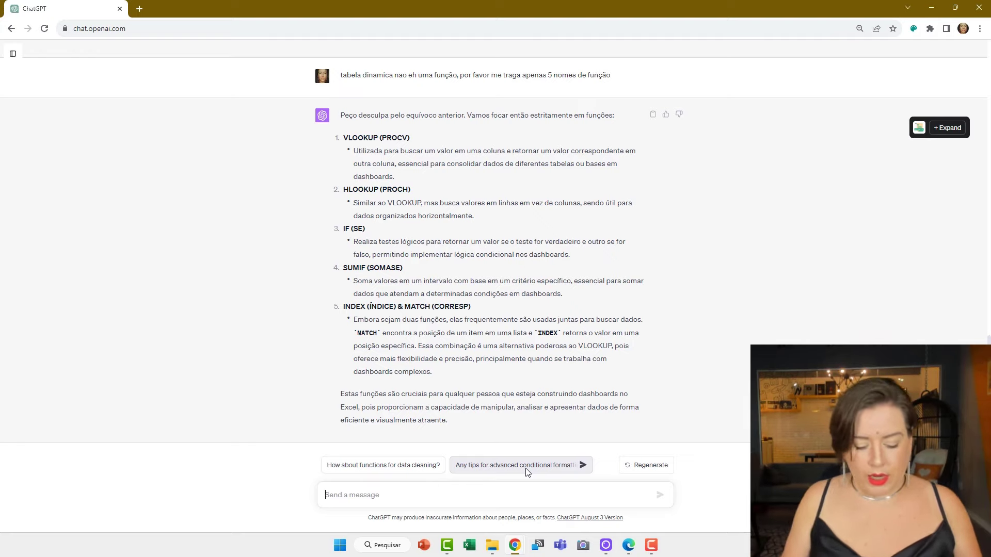
{"action": "type", "text": "eu"}
{"action": "key", "text": "BackSpace"}
{"action": "key", "text": "BackSpace"}
{"action": "type", "text": "o que eu deveria estudar dentro do tema Excel, para melhor"}
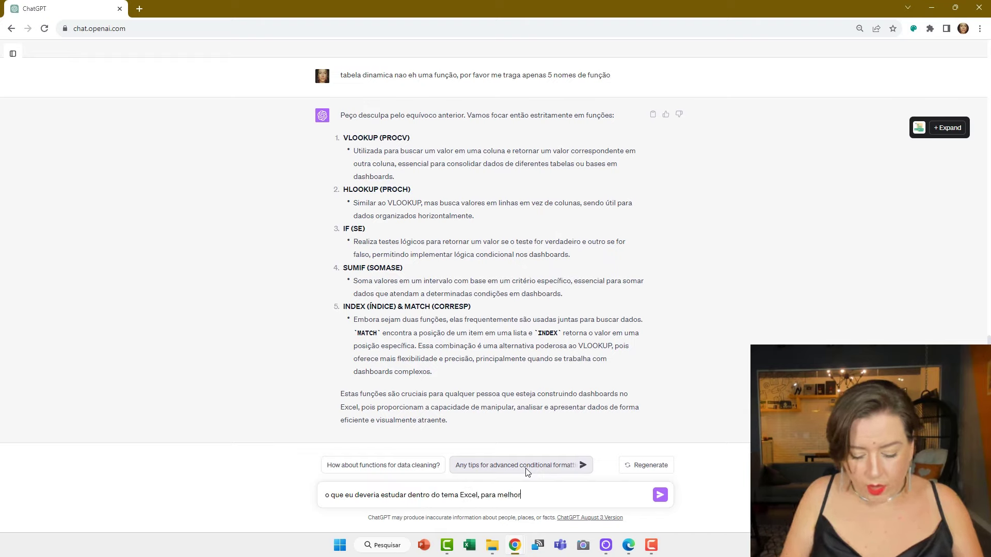
{"action": "type", "text": "minha performance em vendas?"}
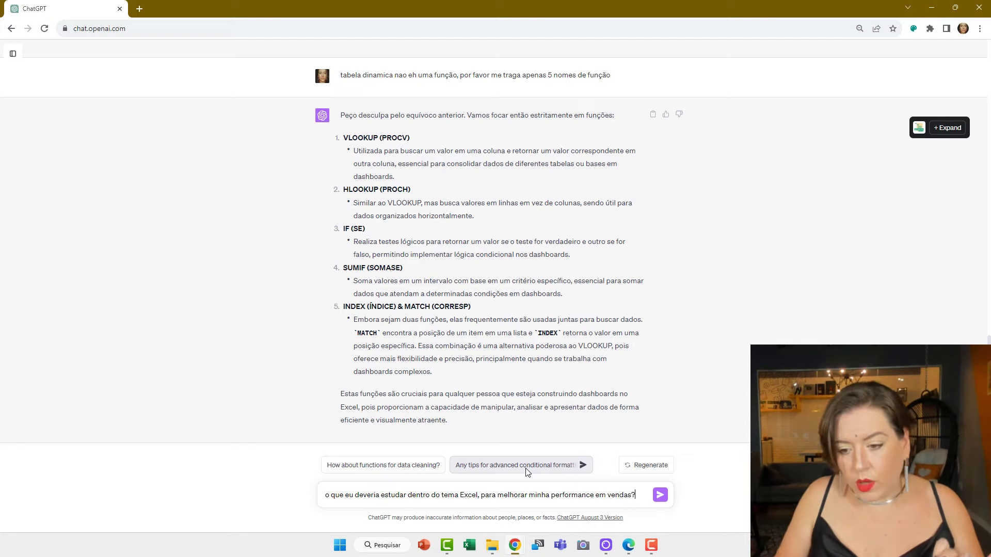
{"action": "key", "text": "Return"}
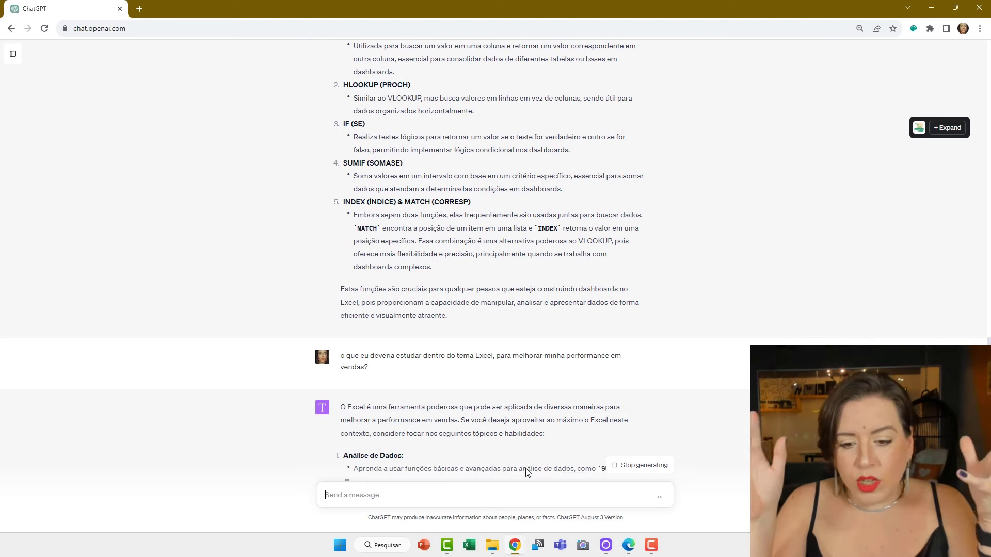
{"action": "scroll", "coordinate": [489, 432], "scroll_direction": "down", "scroll_amount": 2}
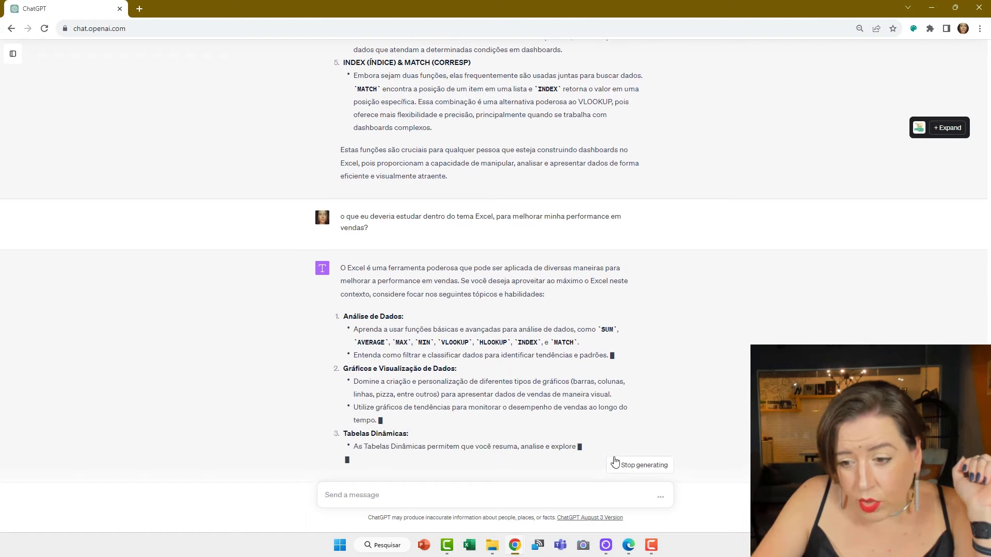
{"action": "left_click", "coordinate": [649, 471]}
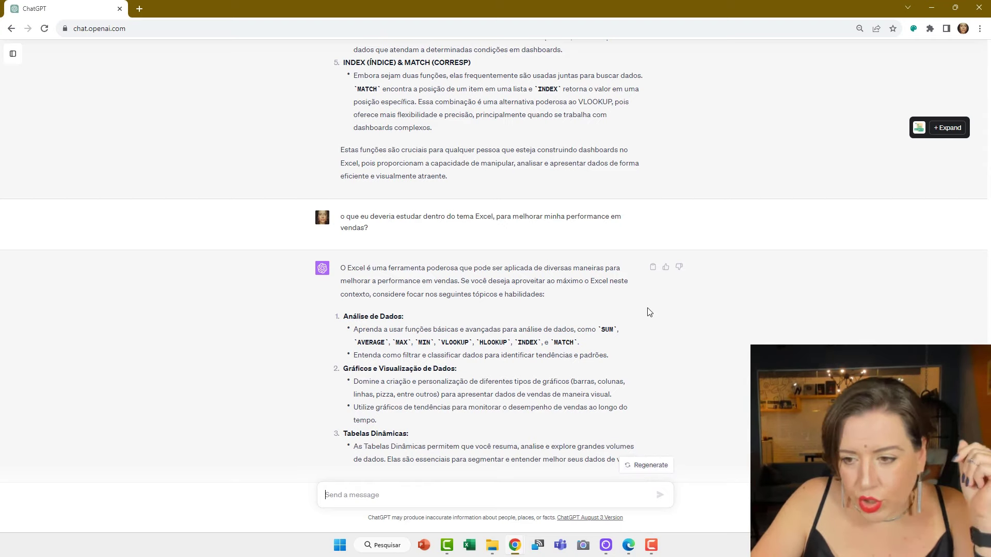
Regenerate the answer about Excel for sales and append "me responda com recursos em portugues" to the question above it.
{"action": "left_click", "coordinate": [653, 273]}
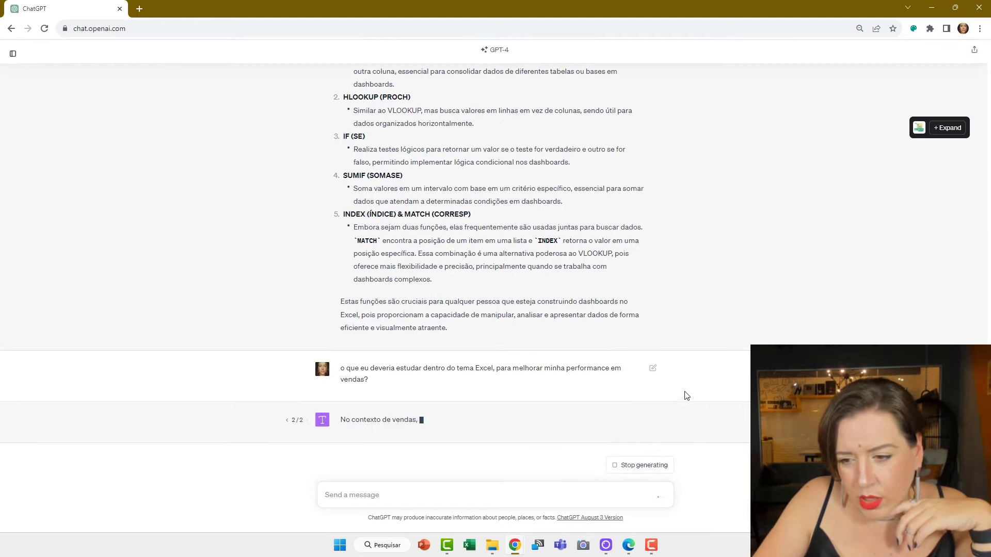
{"action": "left_click", "coordinate": [653, 372]}
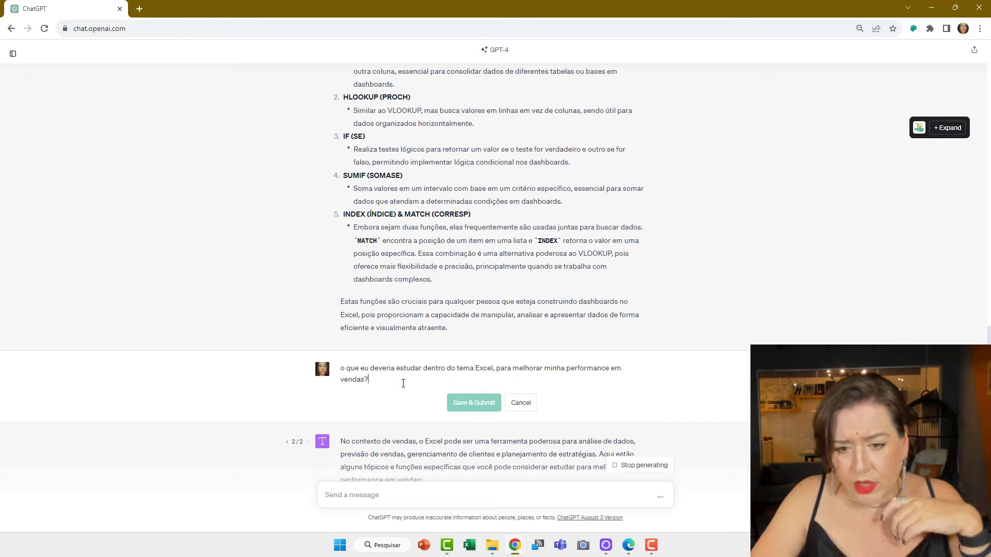
{"action": "type", "text": "me respond"}
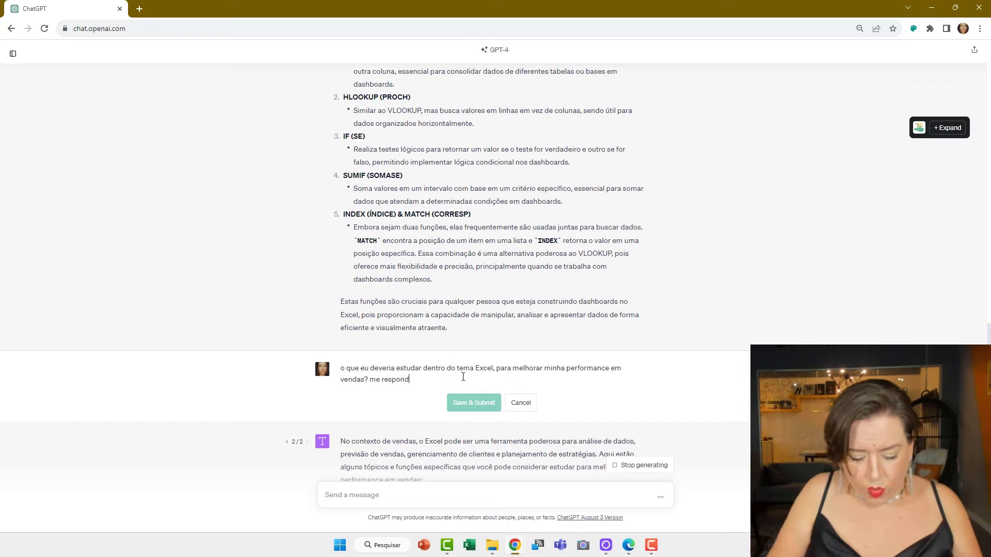
{"action": "type", "text": "a com recursos e"}
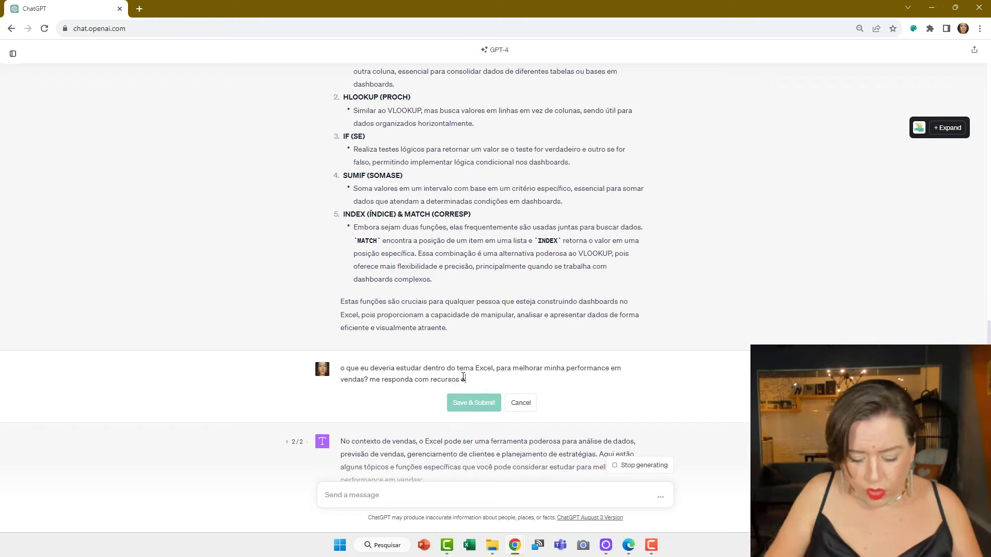
{"action": "type", "text": "m portugues"}
{"action": "key", "text": "Return"}
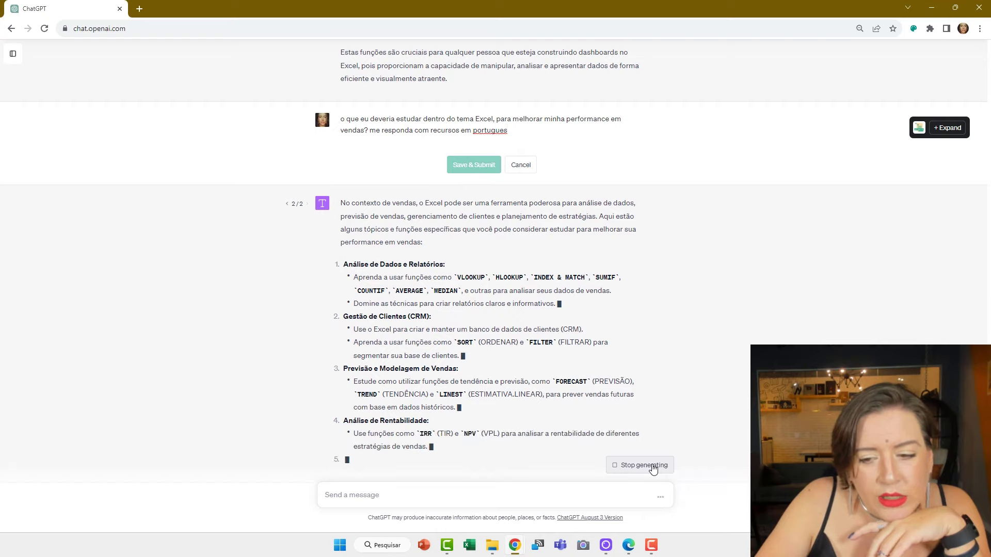
Stop the running response, submit the edited sales question, and look over the earlier list of five functions.
{"action": "scroll", "coordinate": [706, 384], "scroll_direction": "down", "scroll_amount": 1}
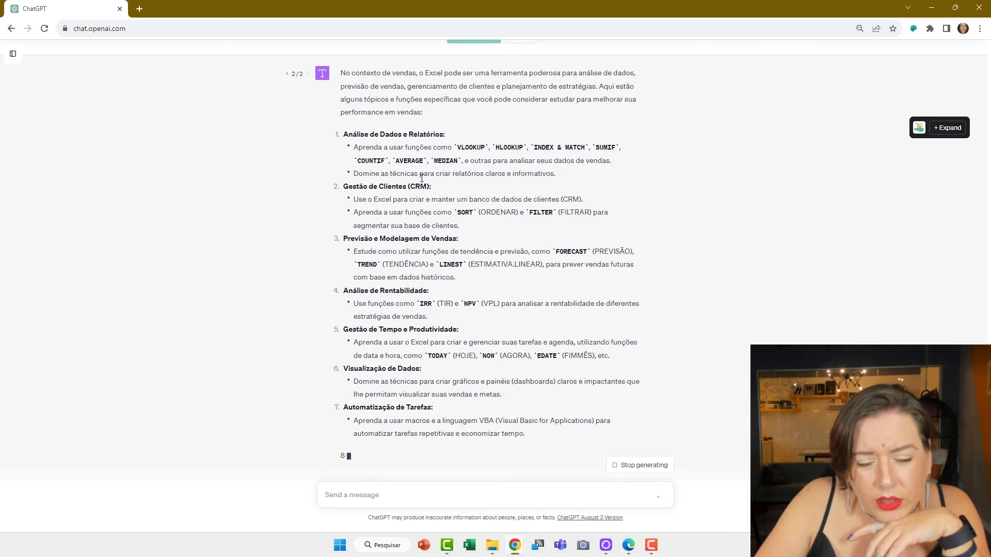
{"action": "left_click", "coordinate": [636, 465]}
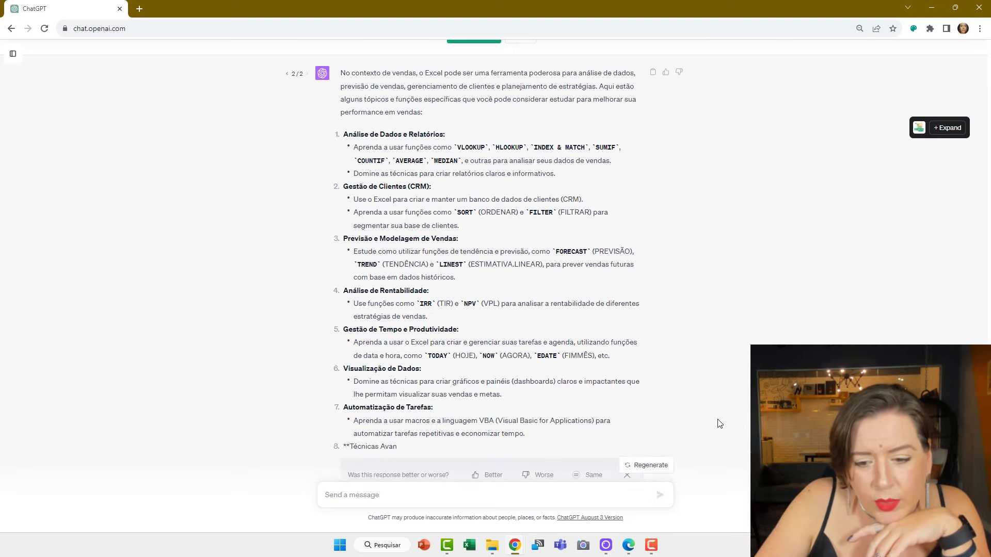
{"action": "scroll", "coordinate": [718, 421], "scroll_direction": "up", "scroll_amount": 5}
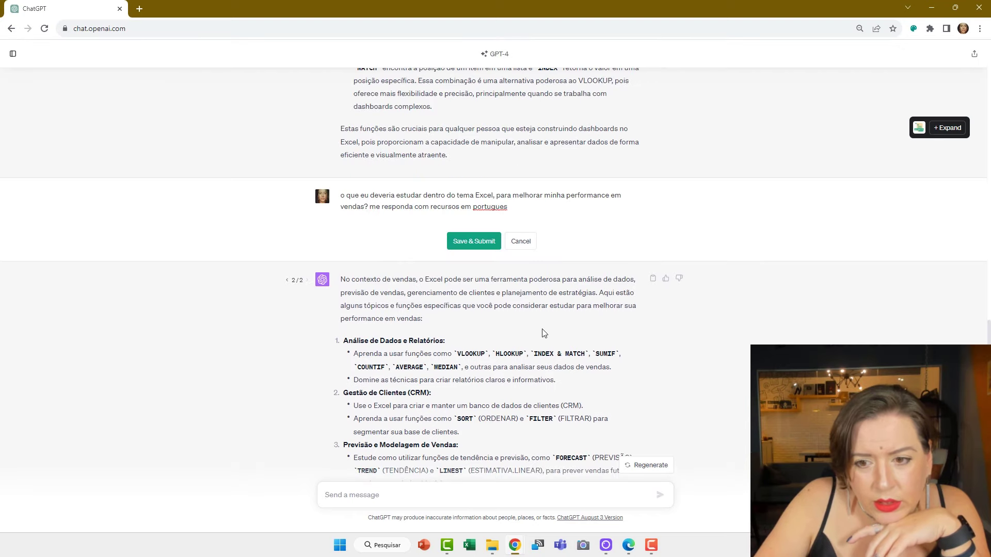
{"action": "left_click", "coordinate": [470, 242]}
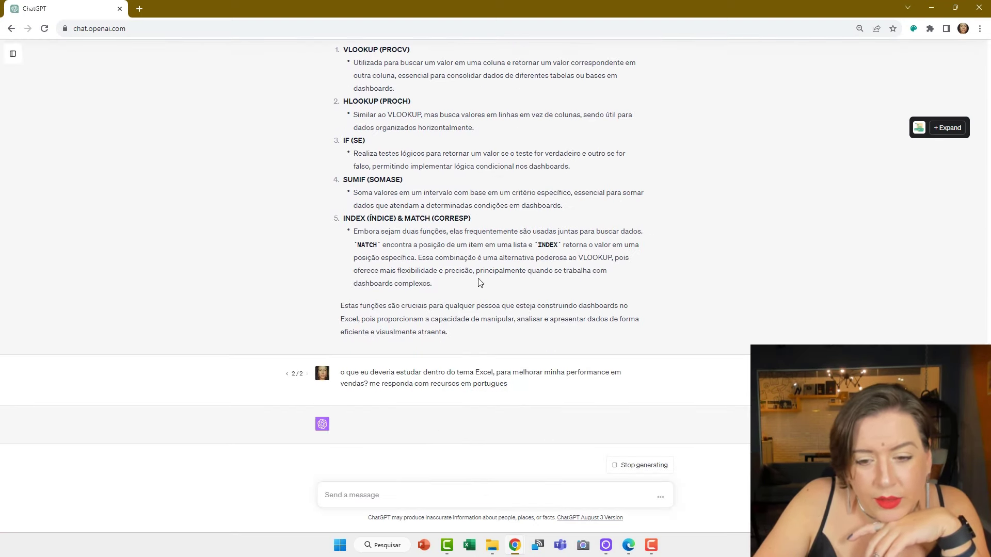
{"action": "scroll", "coordinate": [502, 194], "scroll_direction": "up", "scroll_amount": 2}
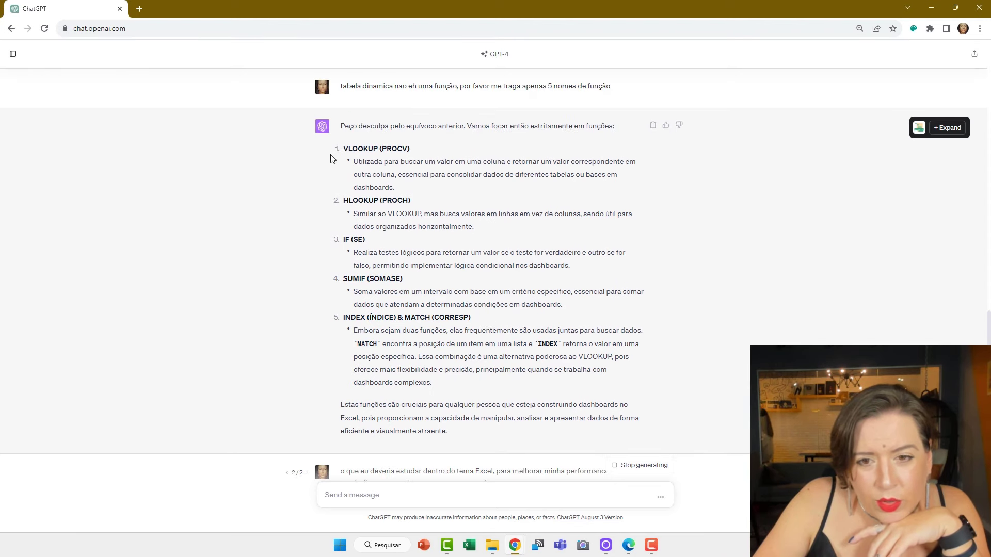
{"action": "scroll", "coordinate": [564, 272], "scroll_direction": "down", "scroll_amount": 3}
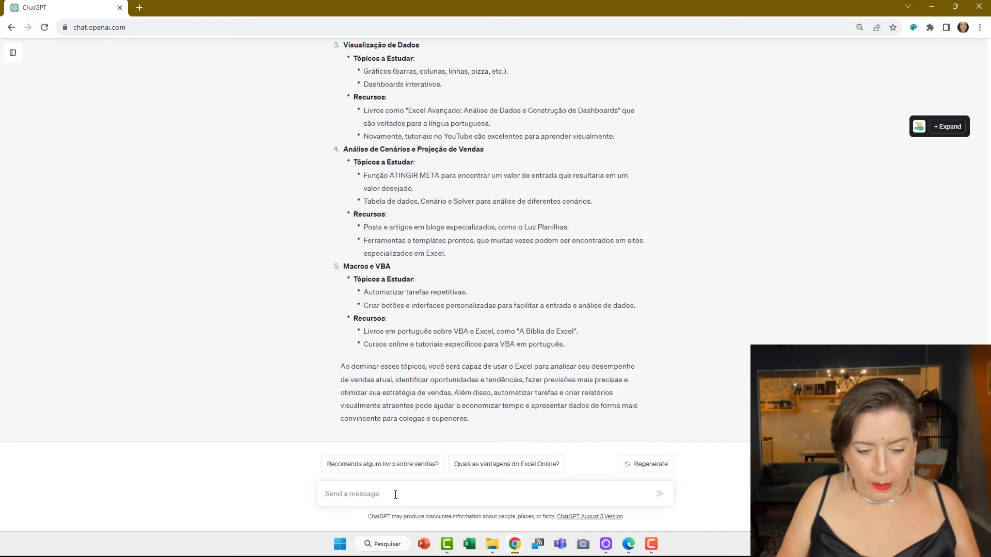
Begin a new message with "tenho uma coluna numa planilha de excel, e preciso que essa coluna me traga as células formatadas".
{"action": "type", "text": "tenh"}
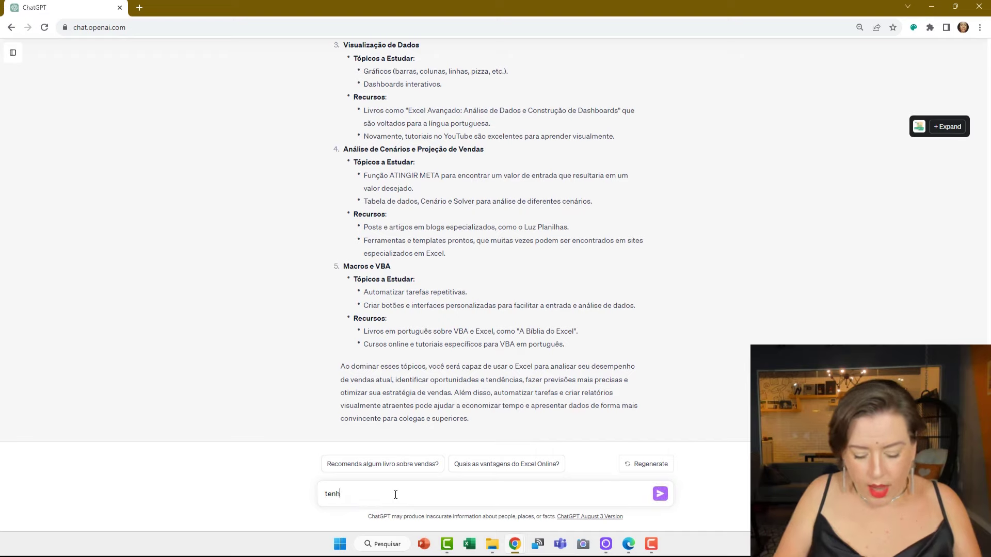
{"action": "type", "text": "o uma coluna numa planilha d"}
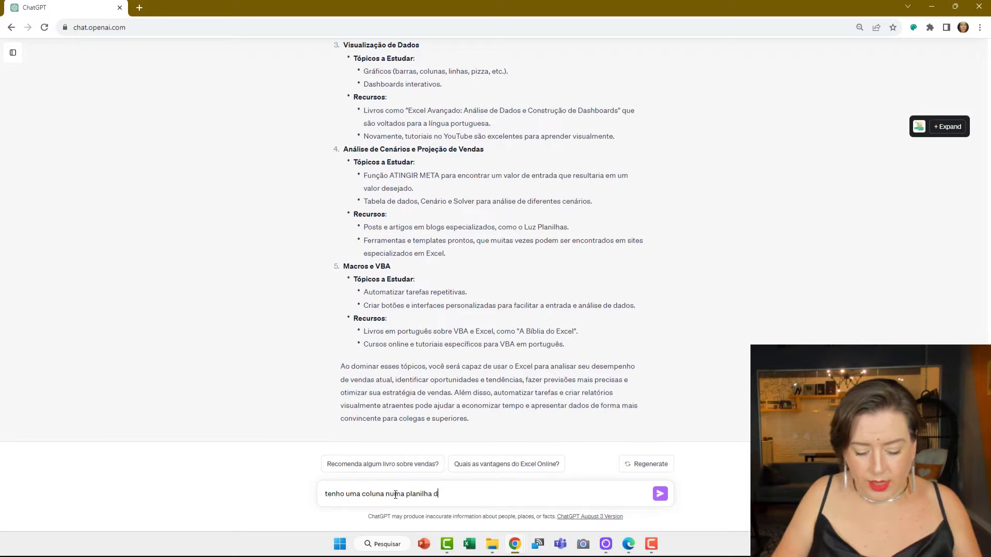
{"action": "type", "text": "e excel,"}
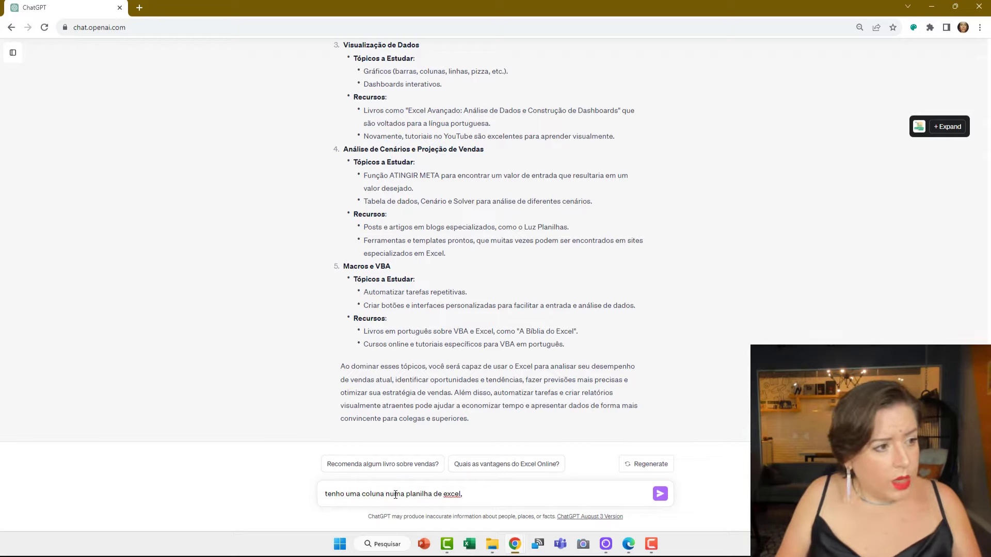
{"action": "type", "text": "pr"}
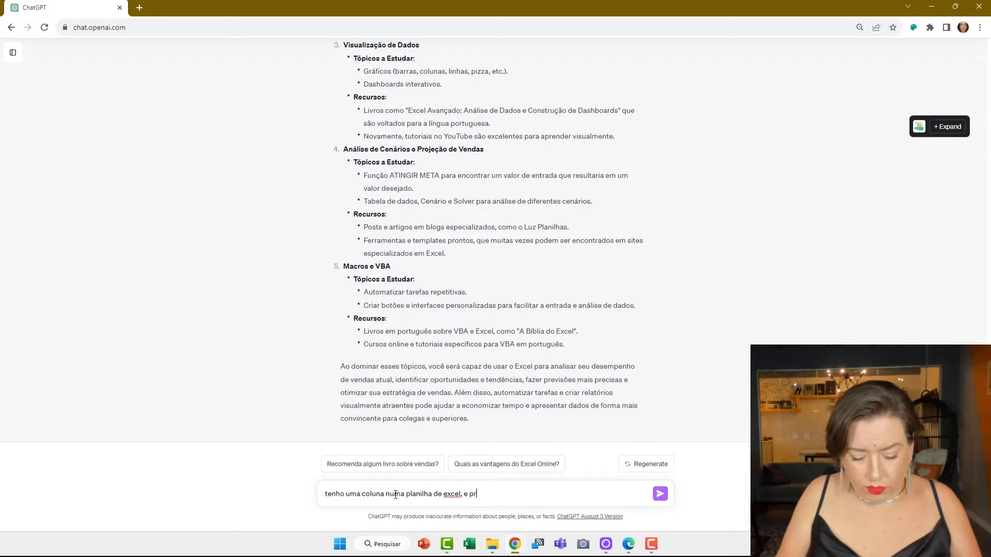
{"action": "type", "text": "eciso que essa coluna"}
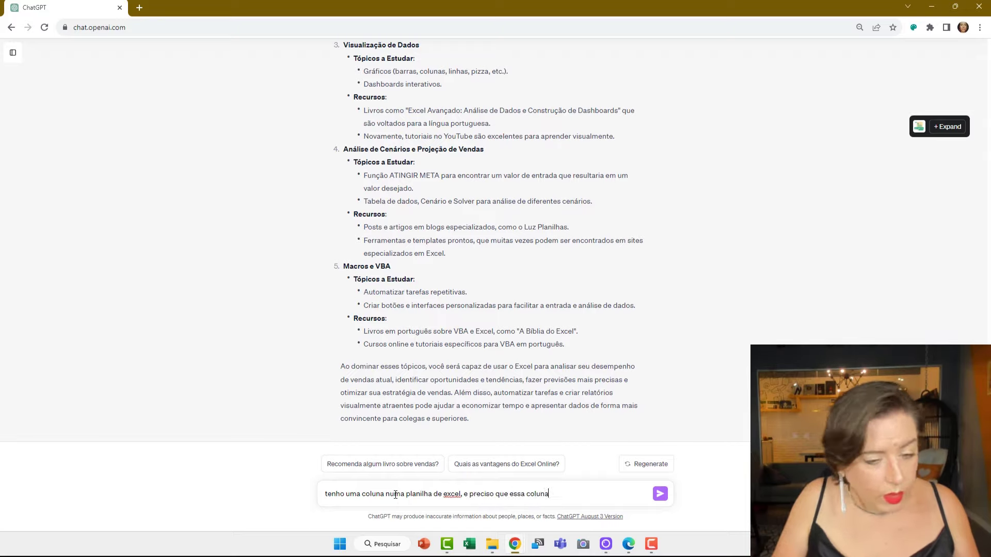
{"action": "type", "text": " me t"}
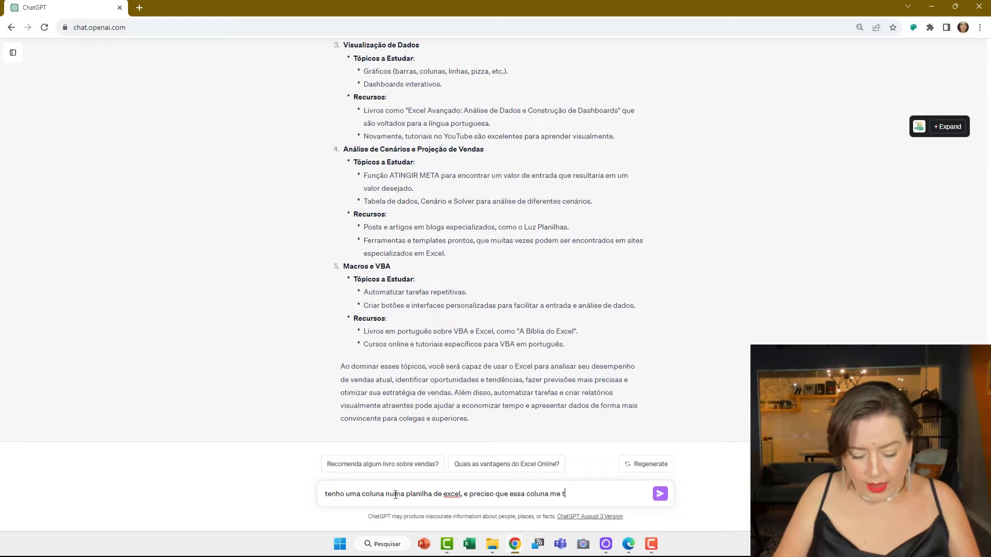
{"action": "type", "text": "raga as cél"}
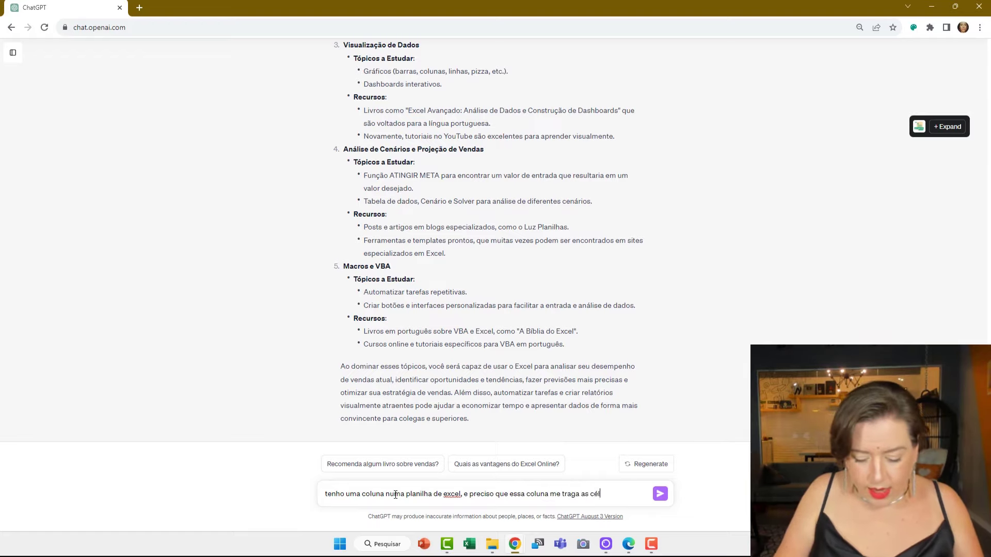
{"action": "type", "text": "ulas formatadas"}
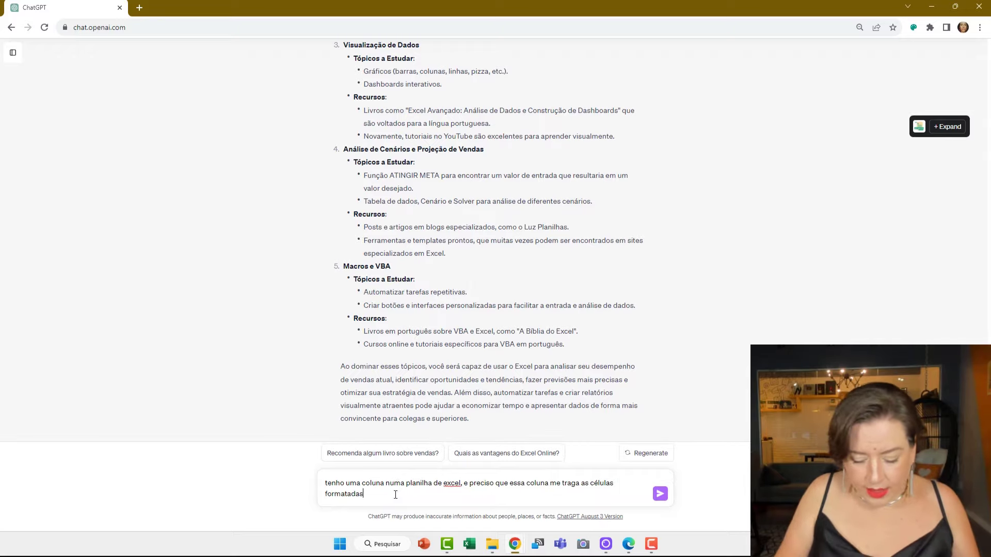
Continue the message with "com um código que leia números de mil a bilhoes, e traga o nomenclatura correta, por exemplo".
{"action": "type", "text": " com "}
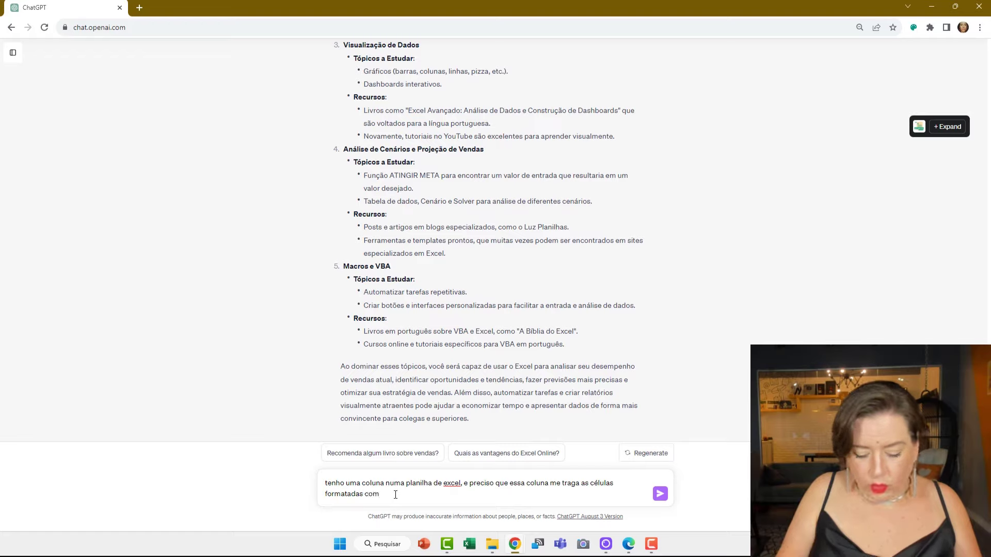
{"action": "type", "text": "um "}
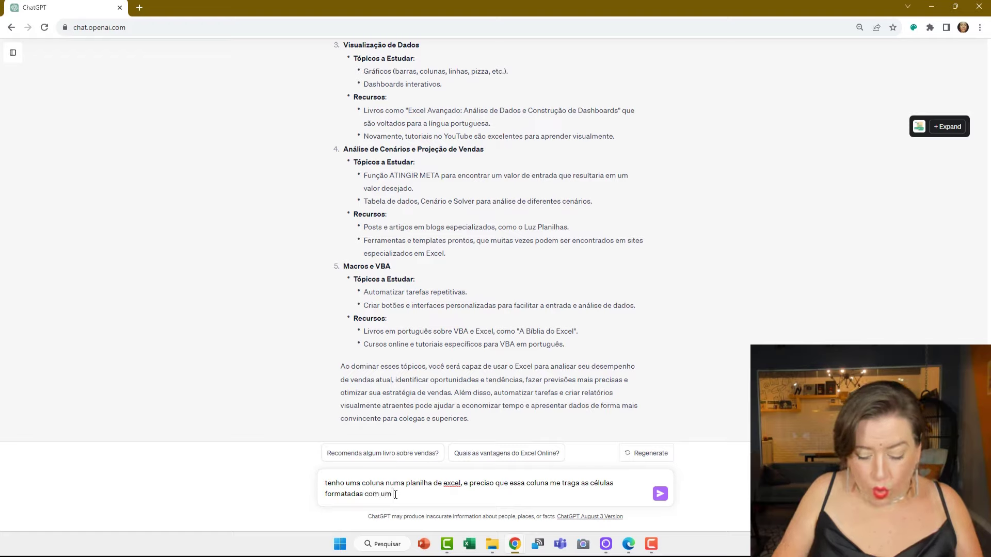
{"action": "type", "text": "código que"}
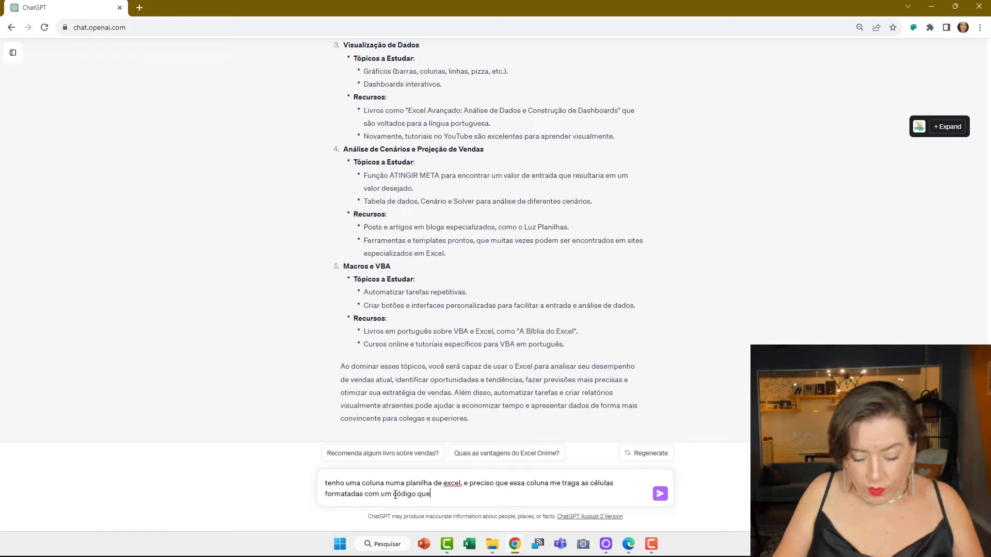
{"action": "type", "text": " leia"}
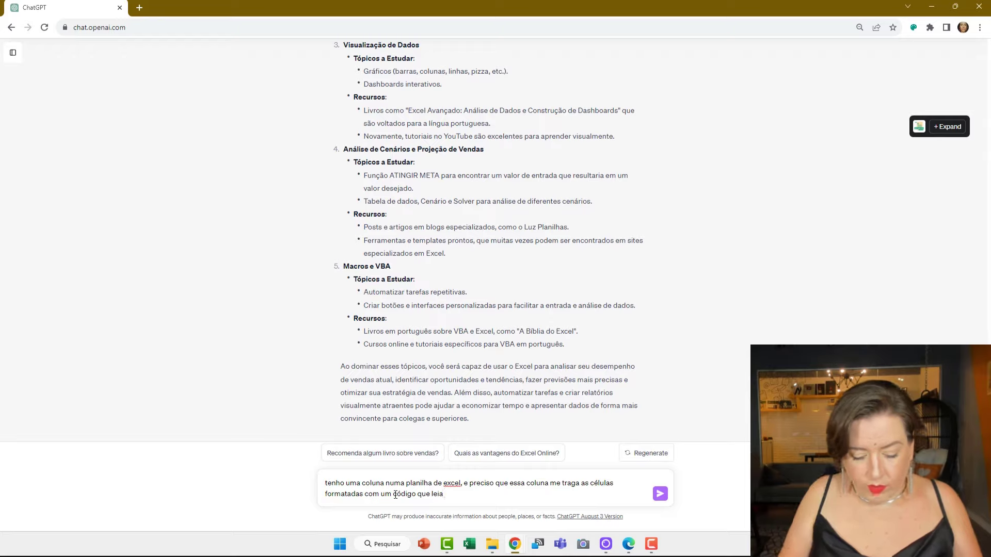
{"action": "type", "text": " números"}
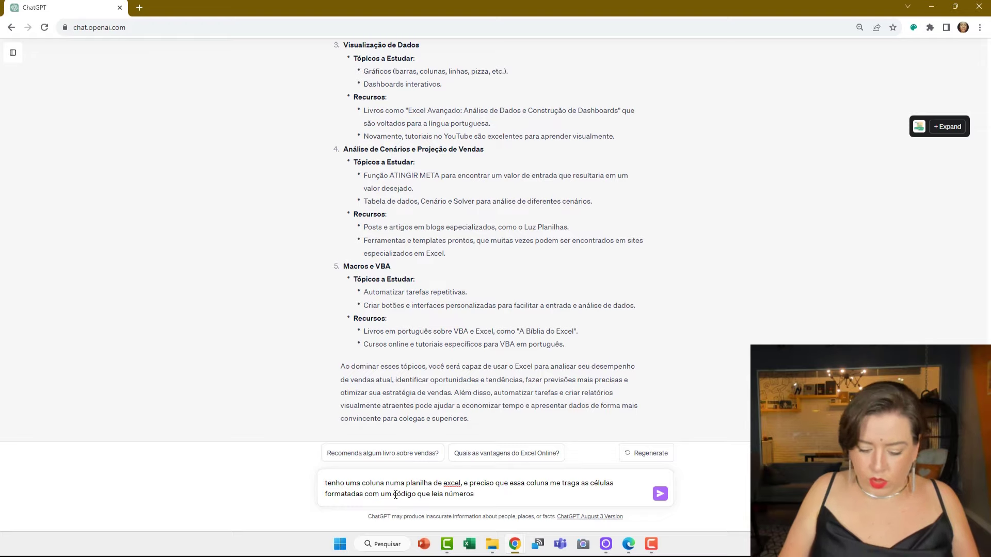
{"action": "type", "text": "e "}
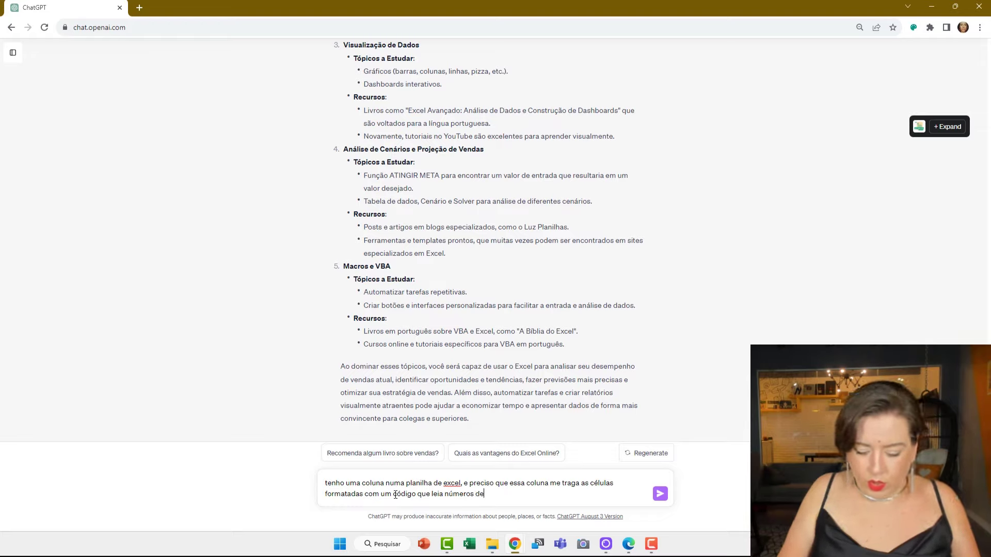
{"action": "type", "text": "m"}
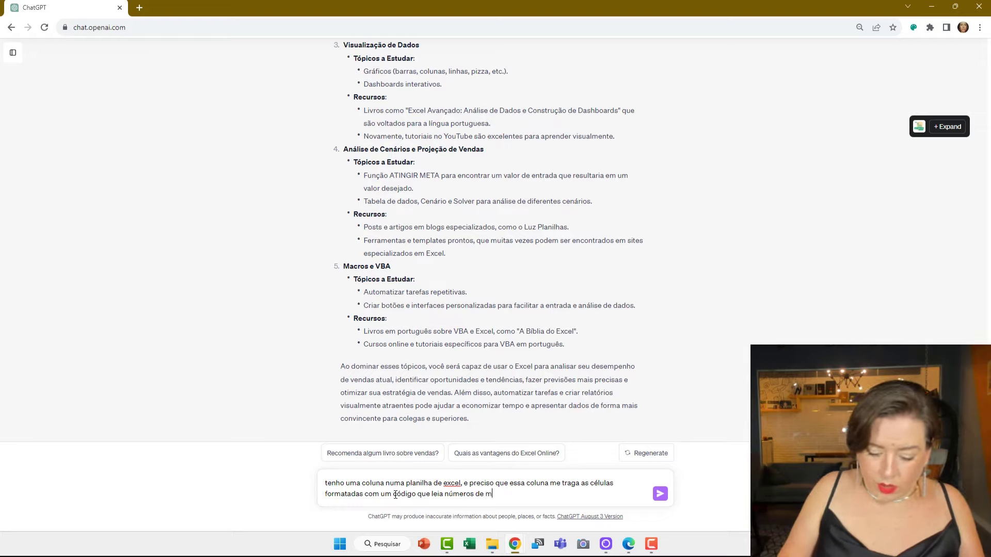
{"action": "type", "text": "il a b"}
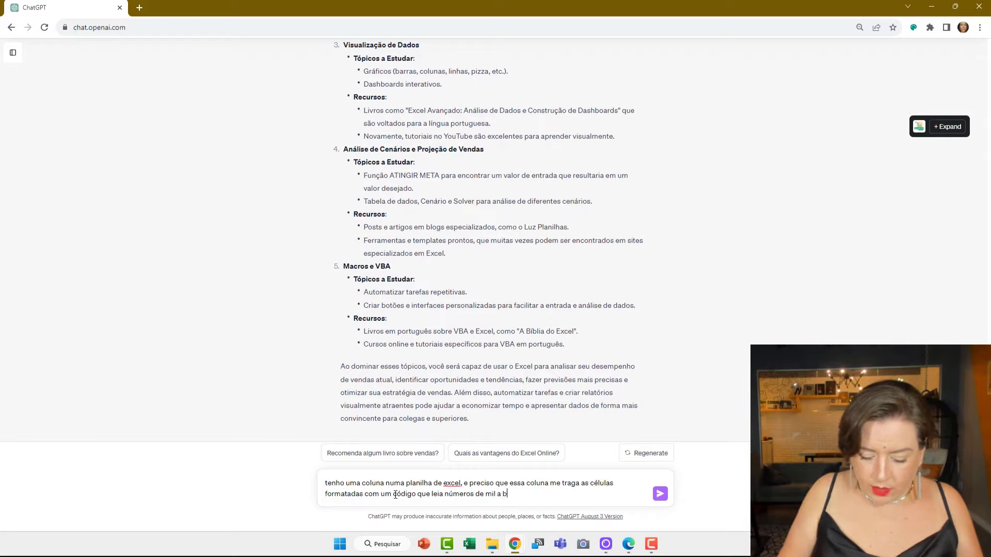
{"action": "type", "text": "ilhoes"}
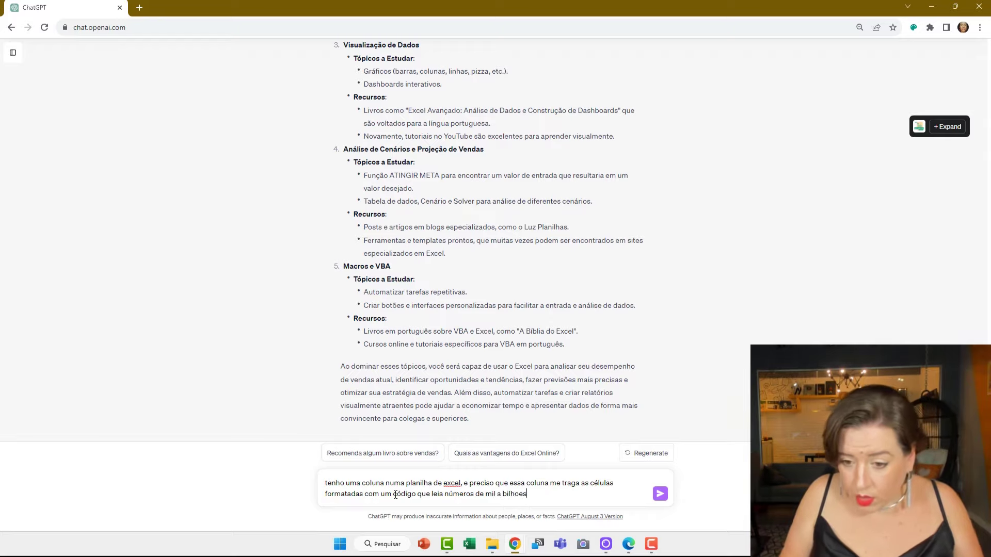
{"action": "type", "text": ", e traga"}
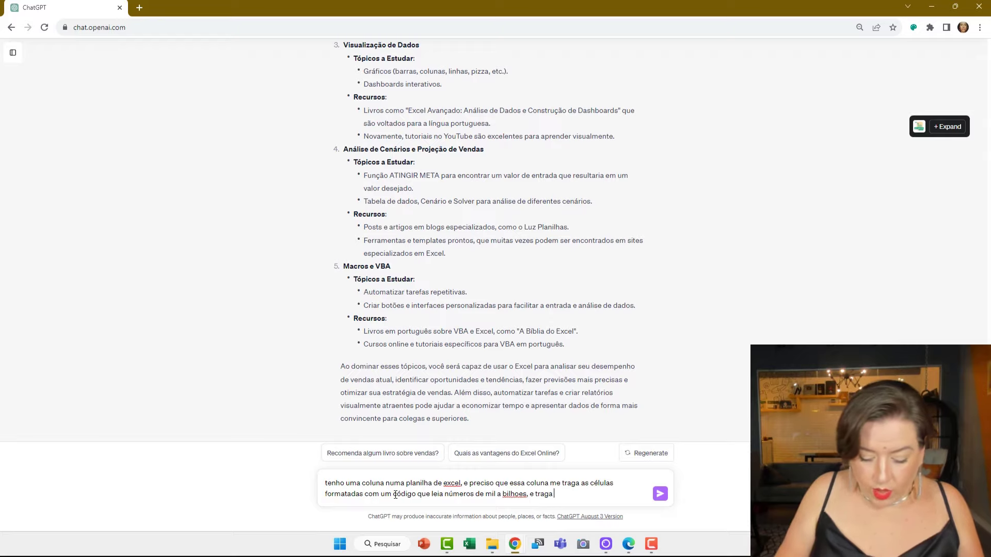
{"action": "type", "text": " o "}
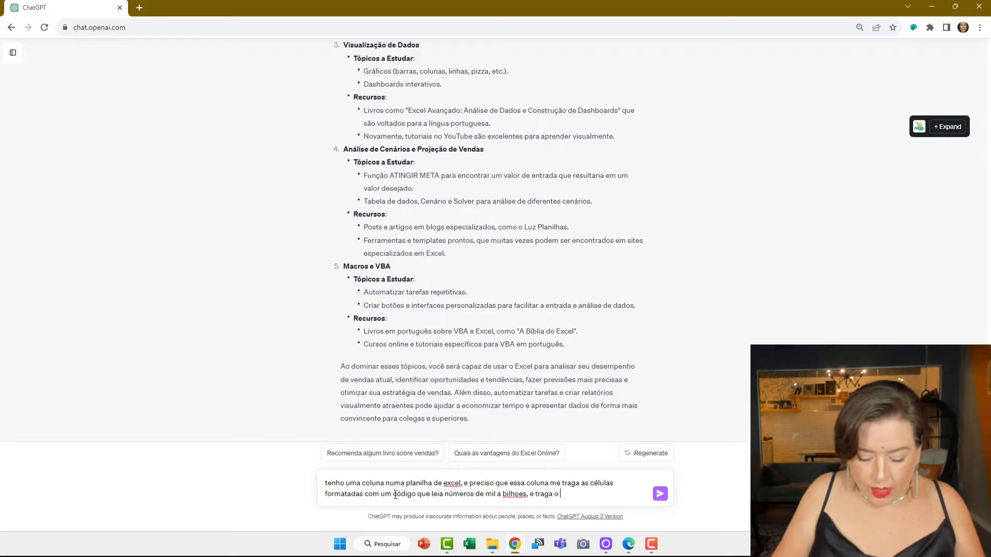
{"action": "type", "text": "nomenclatura correta, por exemplo"}
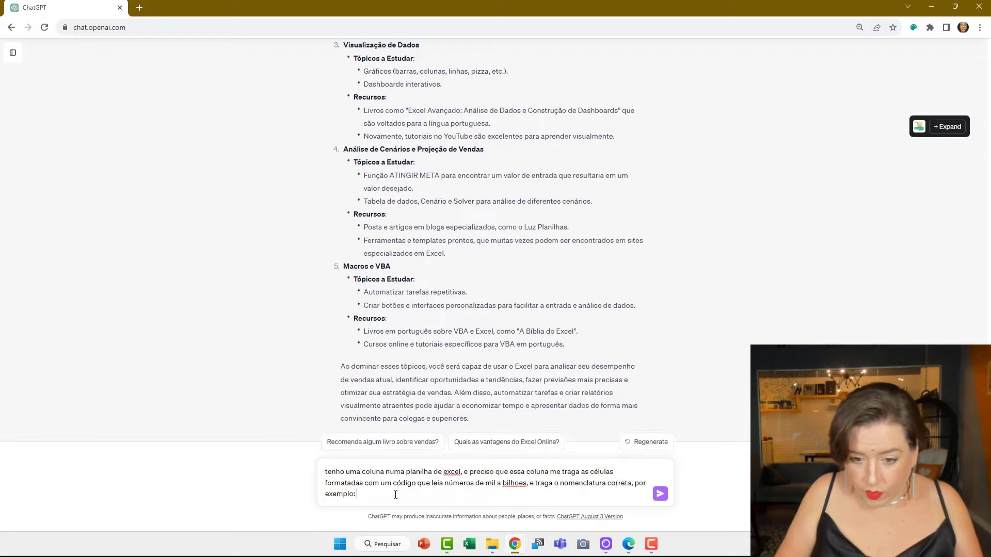
{"action": "type", "text": ": 1000"}
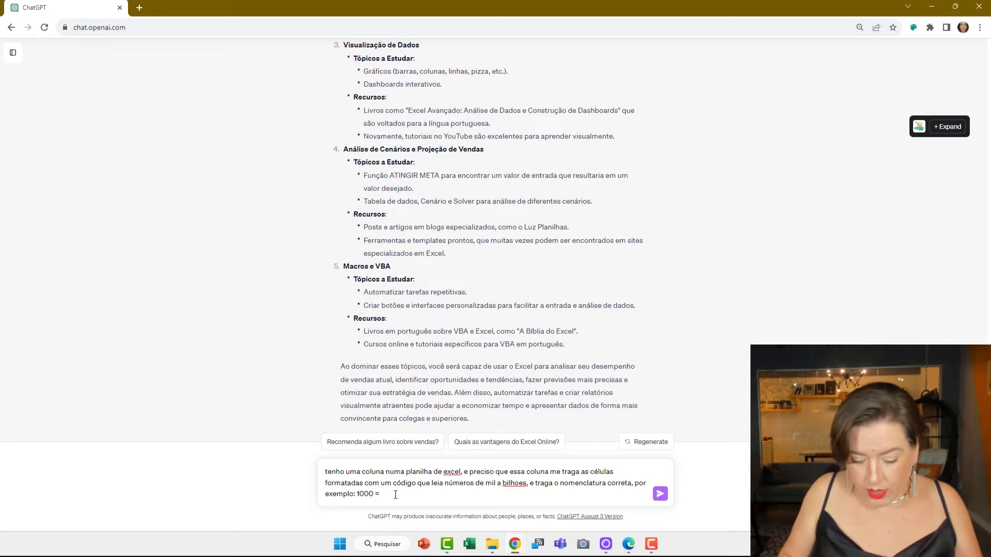
{"action": "type", "text": " = 1k"}
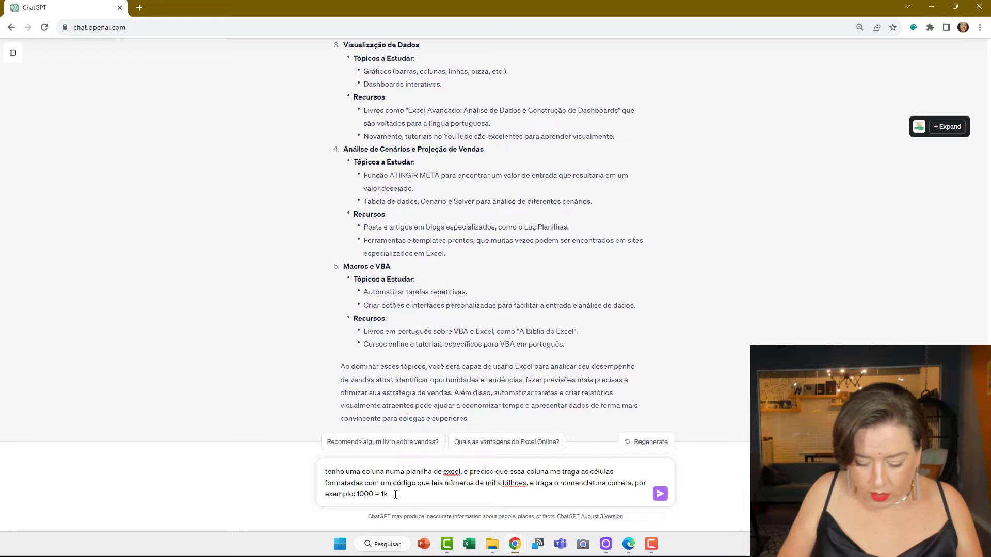
{"action": "type", "text": ", 1000000 = 1mi, 1000000000bi automaticamente, at"}
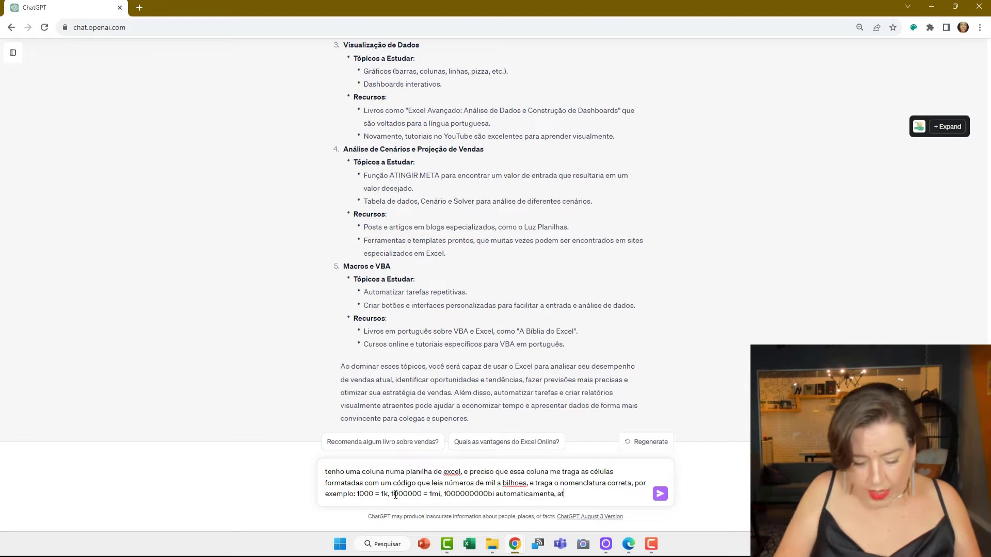
{"action": "type", "text": "raves da formatação das"}
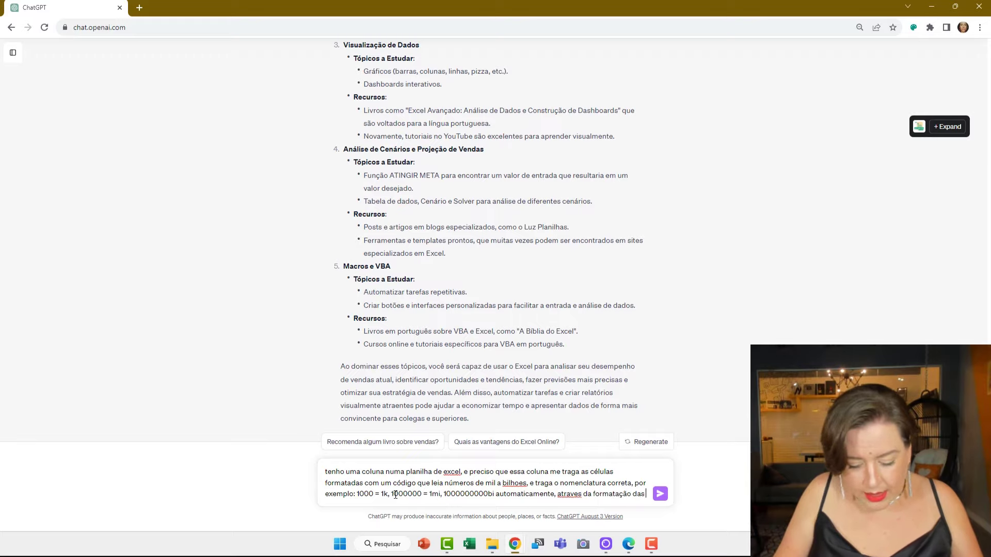
{"action": "type", "text": " célul"}
{"action": "key", "text": "Return"}
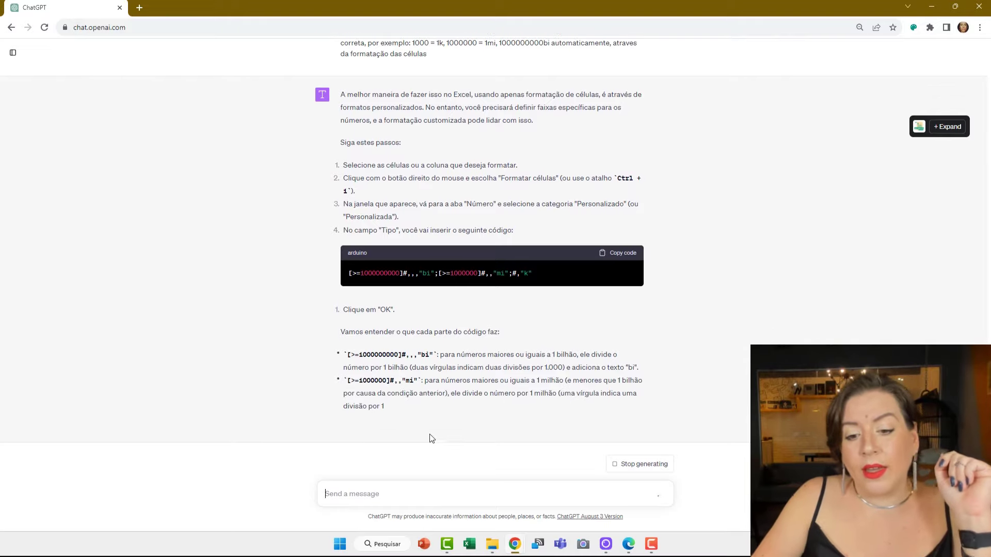
Read through the formatting instructions in the answer and copy the custom format code.
{"action": "left_click_drag", "start_coordinate": [374, 178], "coordinate": [470, 230]}
{"action": "left_click", "coordinate": [537, 329]}
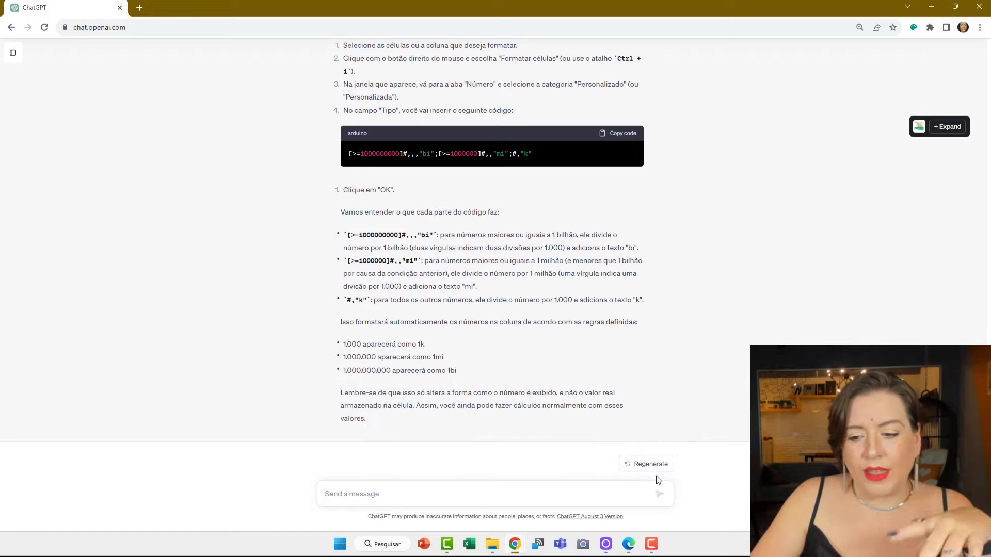
{"action": "scroll", "coordinate": [386, 258], "scroll_direction": "up", "scroll_amount": 1}
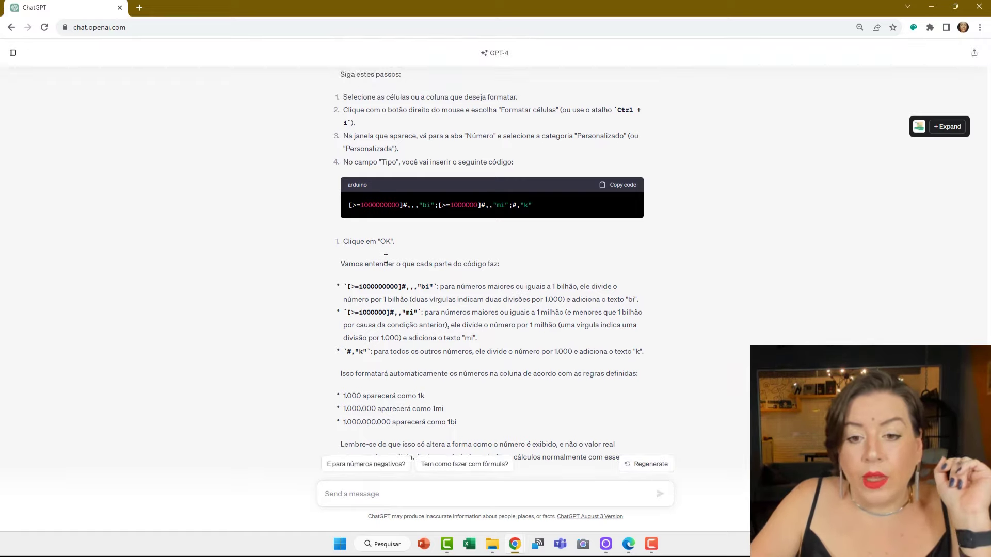
{"action": "left_click_drag", "start_coordinate": [350, 209], "coordinate": [523, 207]}
{"action": "left_click", "coordinate": [552, 206]}
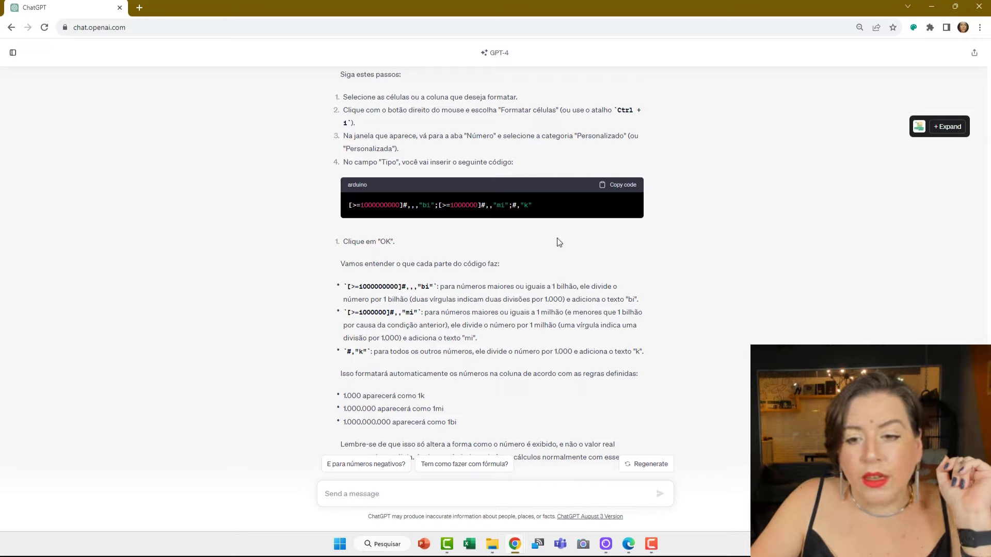
{"action": "left_click", "coordinate": [621, 187]}
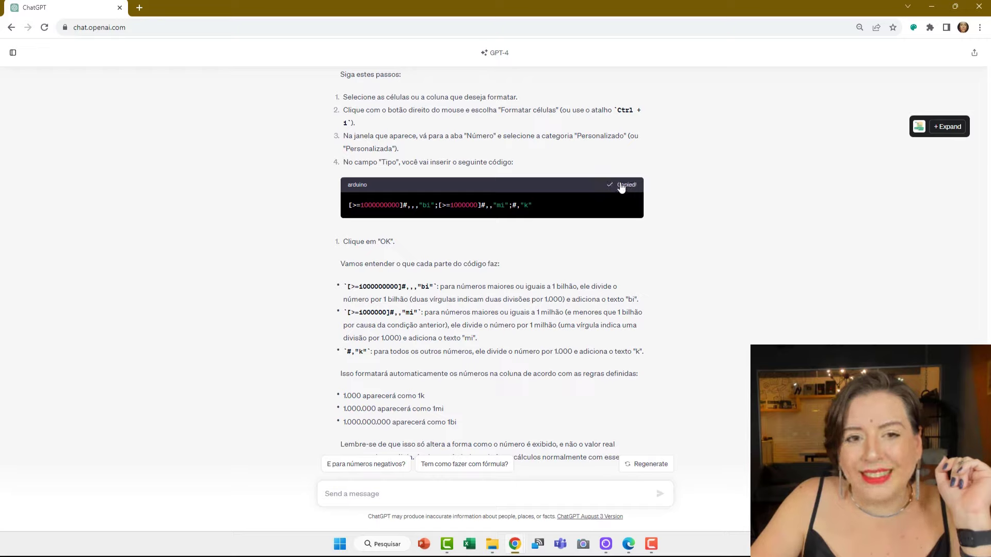
Switch to Excel, dismiss the PERSONAL.xlsx error, create a blank workbook in a maximized window, and enlarge the sheet view.
{"action": "left_click", "coordinate": [469, 545]}
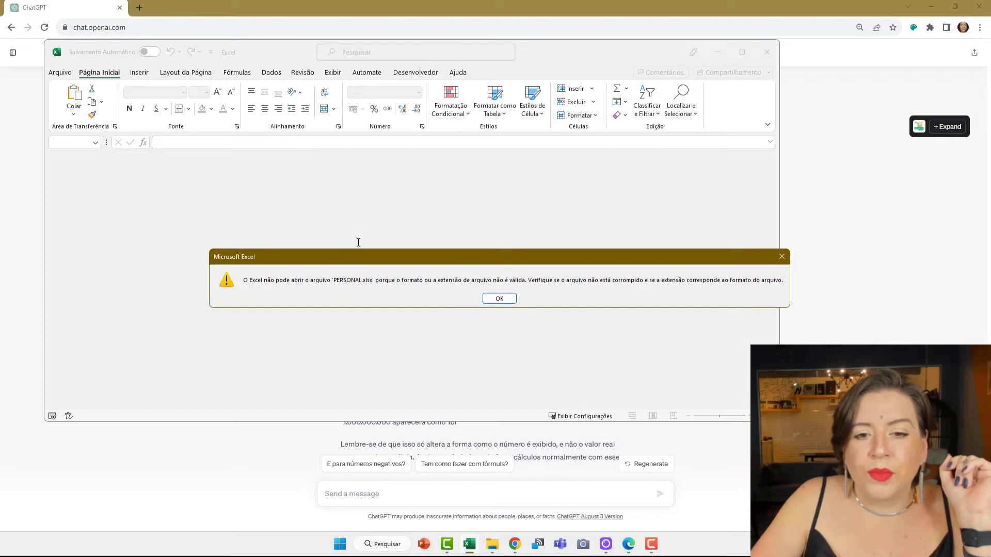
{"action": "left_click", "coordinate": [499, 299]}
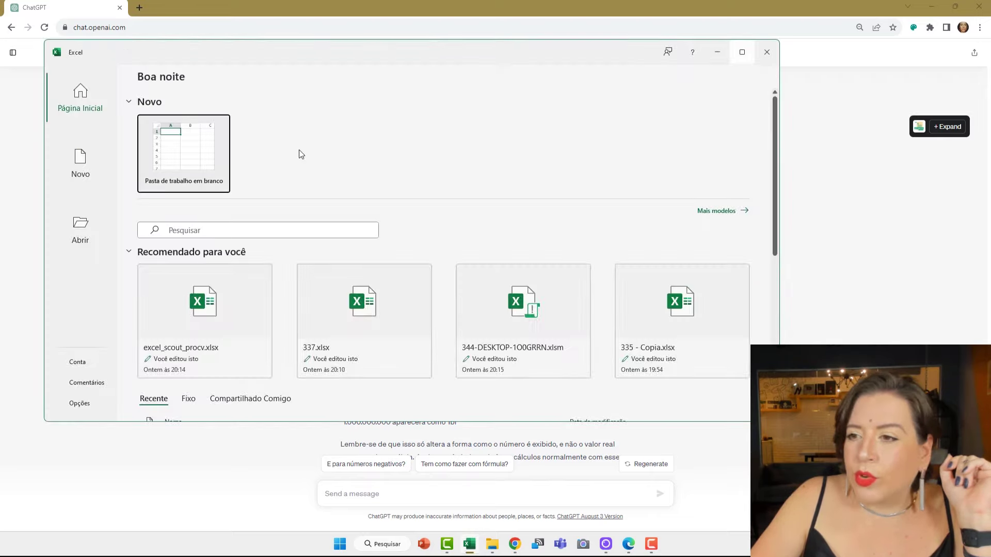
{"action": "left_click", "coordinate": [190, 162]}
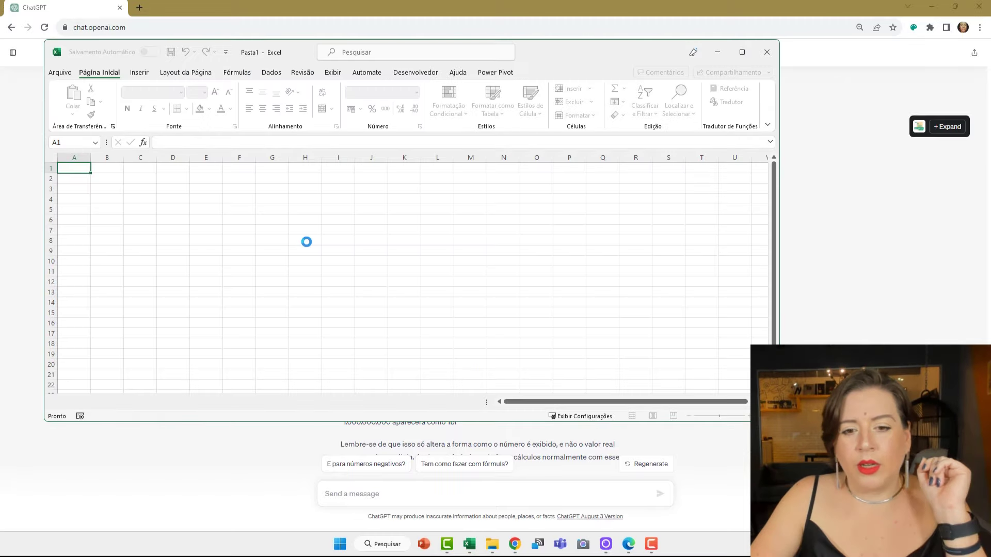
{"action": "left_click", "coordinate": [306, 196]}
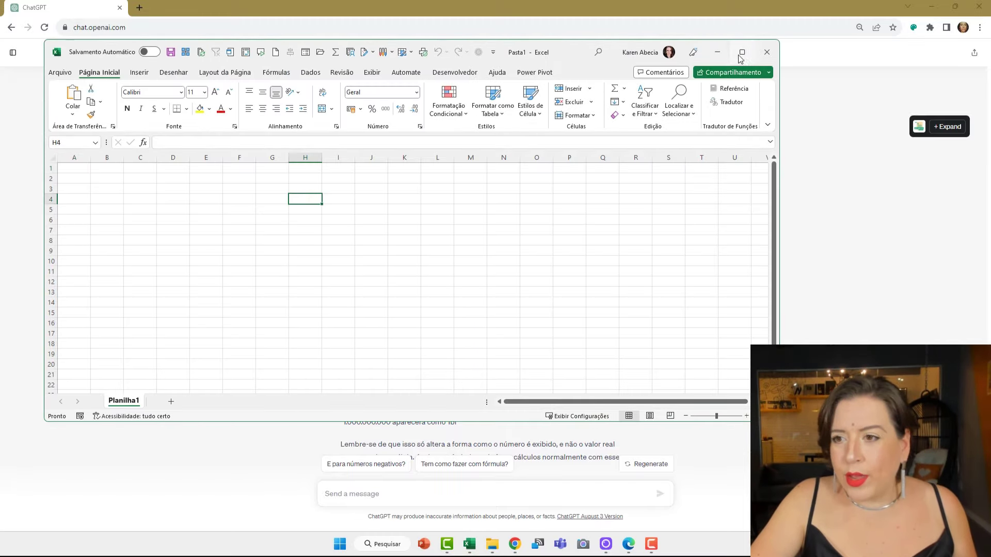
{"action": "left_click", "coordinate": [742, 52]}
{"action": "scroll", "coordinate": [348, 247], "scroll_direction": "up", "scroll_amount": 8}
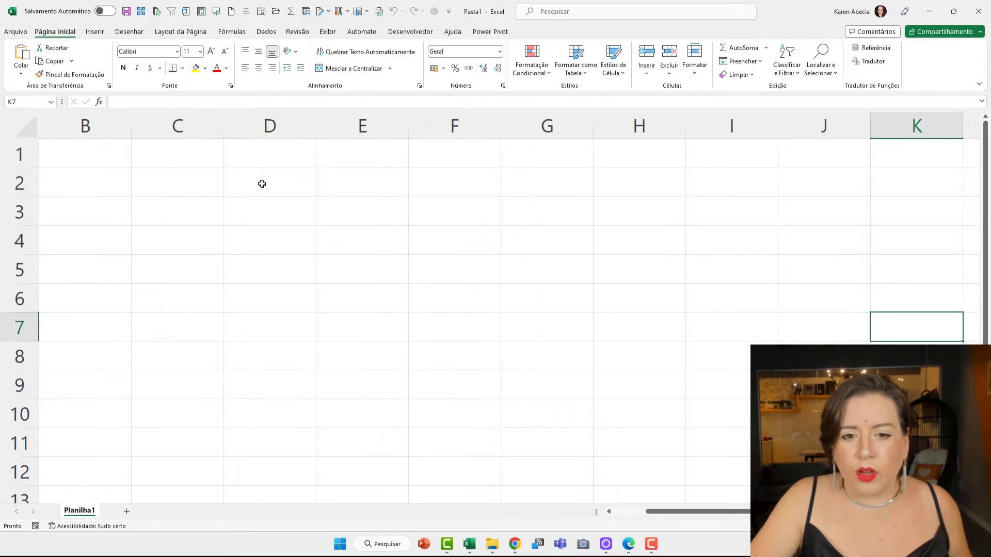
Enter the header "teste" in D2 and the values 1520, 150253 and 1265874 in D3 through D5.
{"action": "left_click", "coordinate": [265, 181]}
{"action": "type", "text": "teste"}
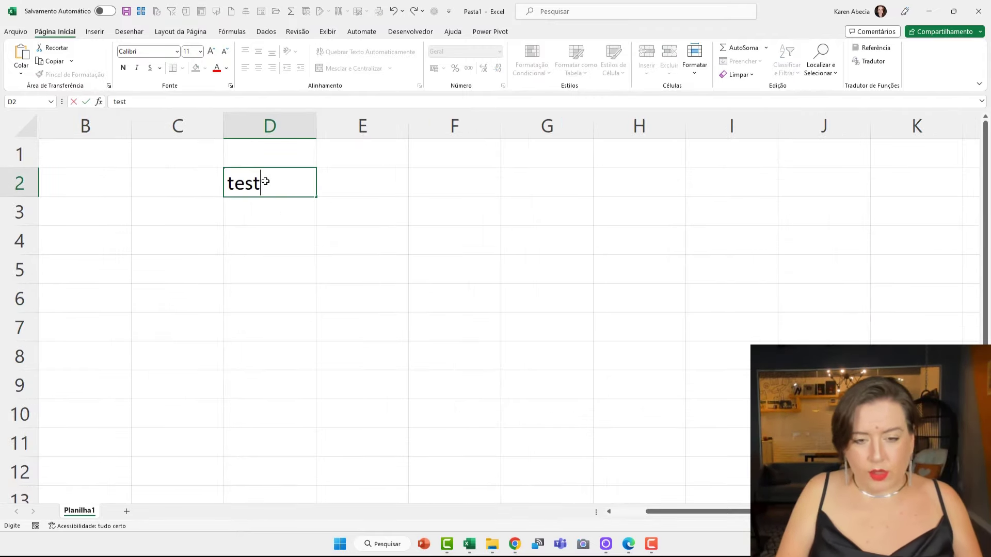
{"action": "key", "text": "Return"}
{"action": "type", "text": "1"}
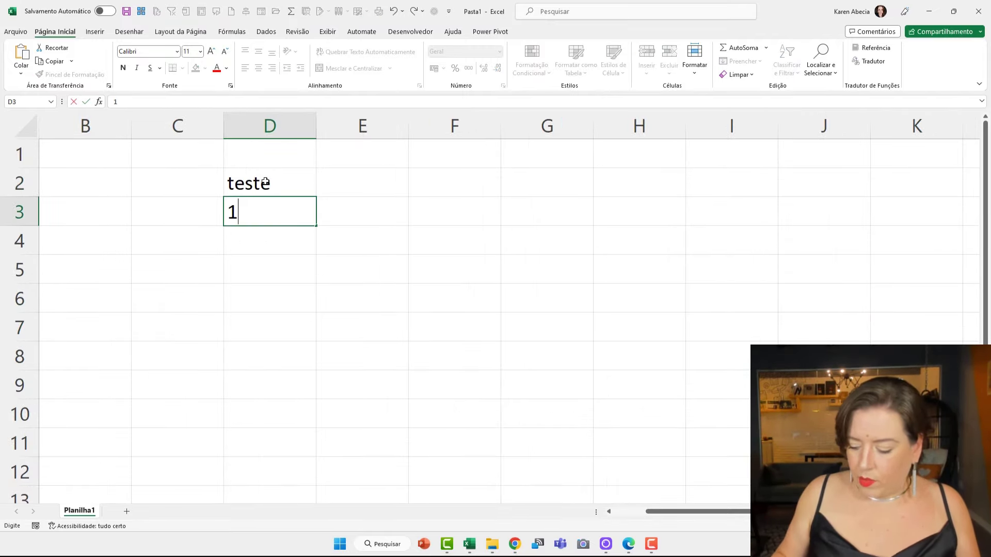
{"action": "type", "text": "520"}
{"action": "key", "text": "Return"}
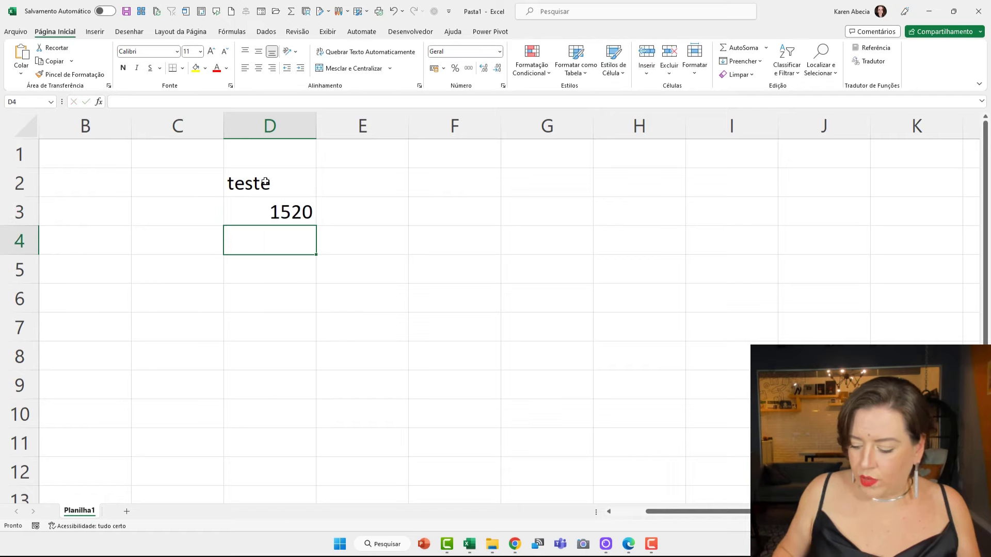
{"action": "type", "text": "150"}
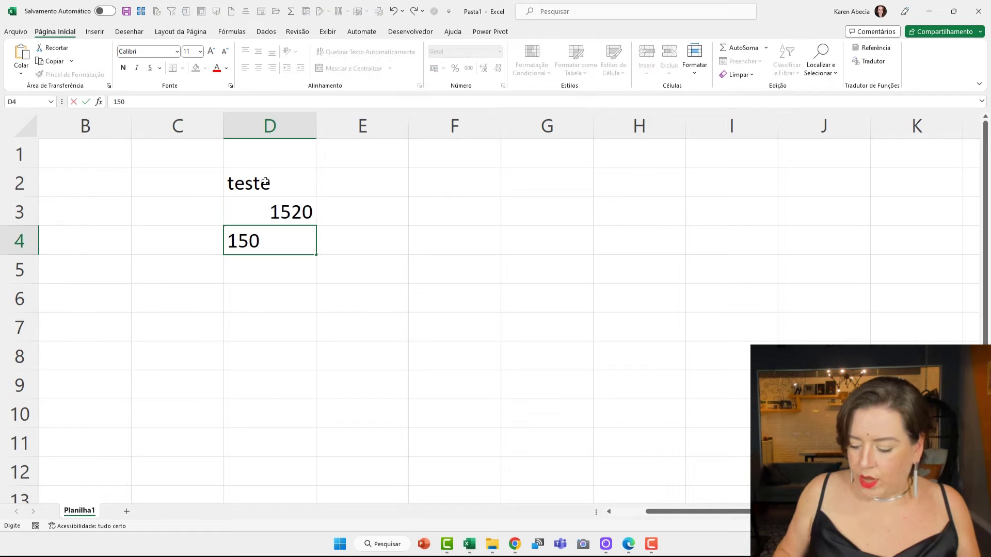
{"action": "type", "text": "253"}
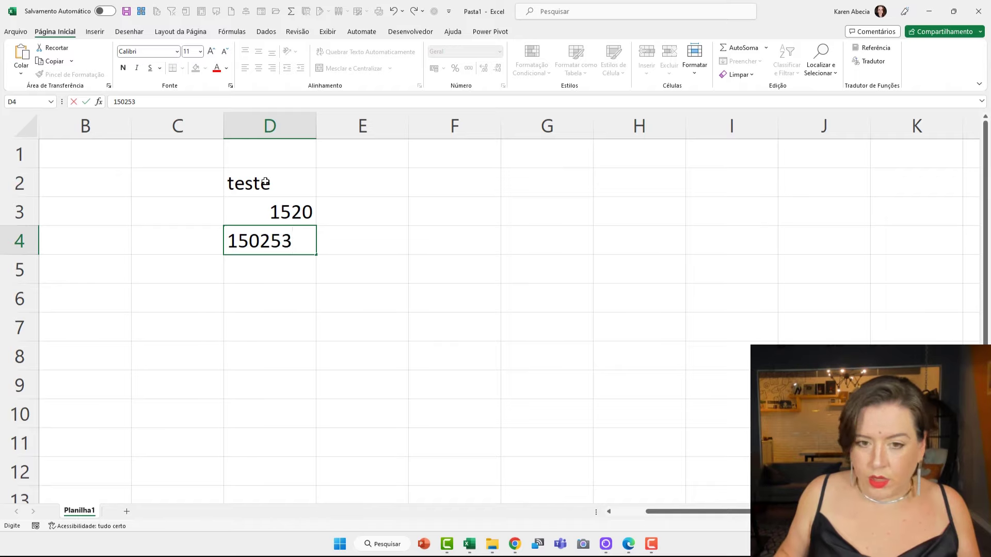
{"action": "key", "text": "Return"}
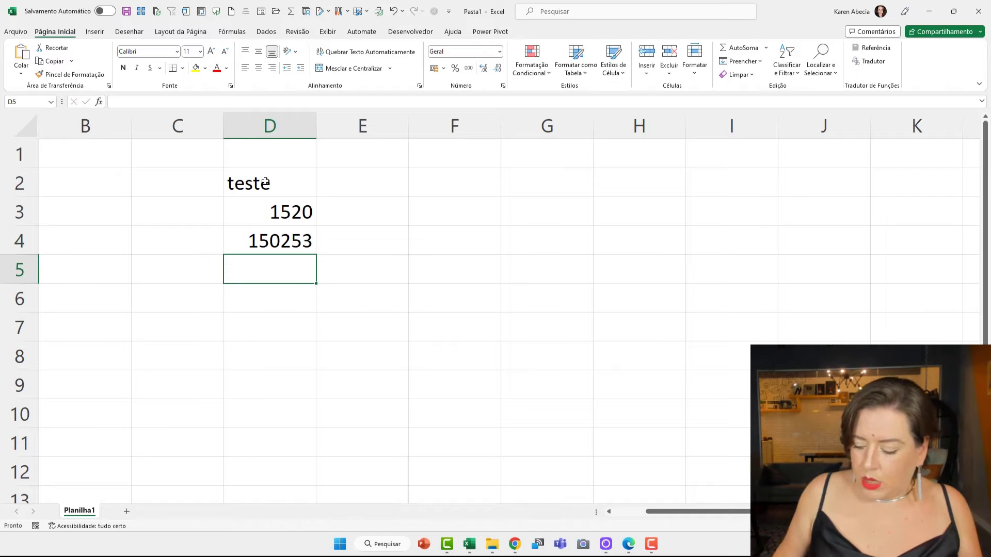
{"action": "type", "text": "1265"}
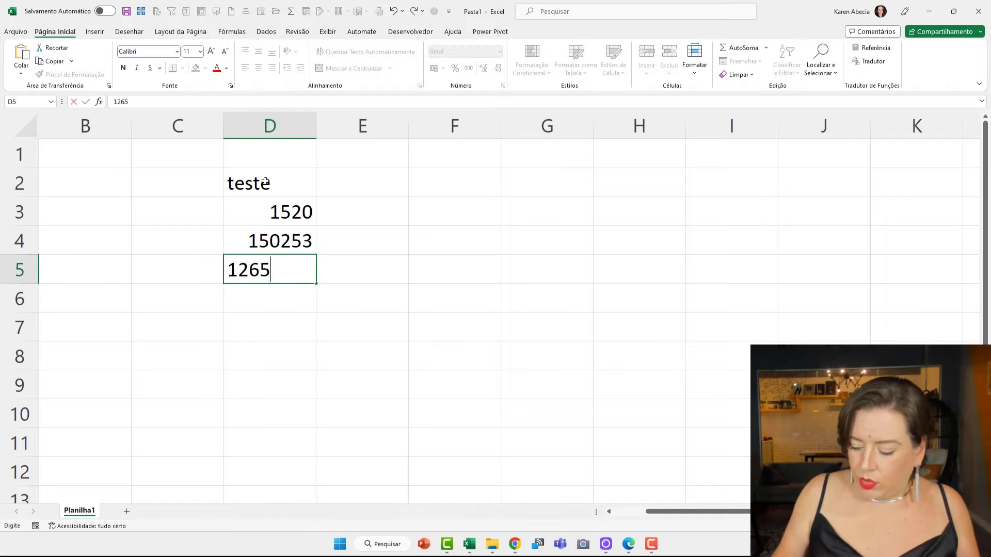
{"action": "type", "text": "874"}
{"action": "key", "text": "Return"}
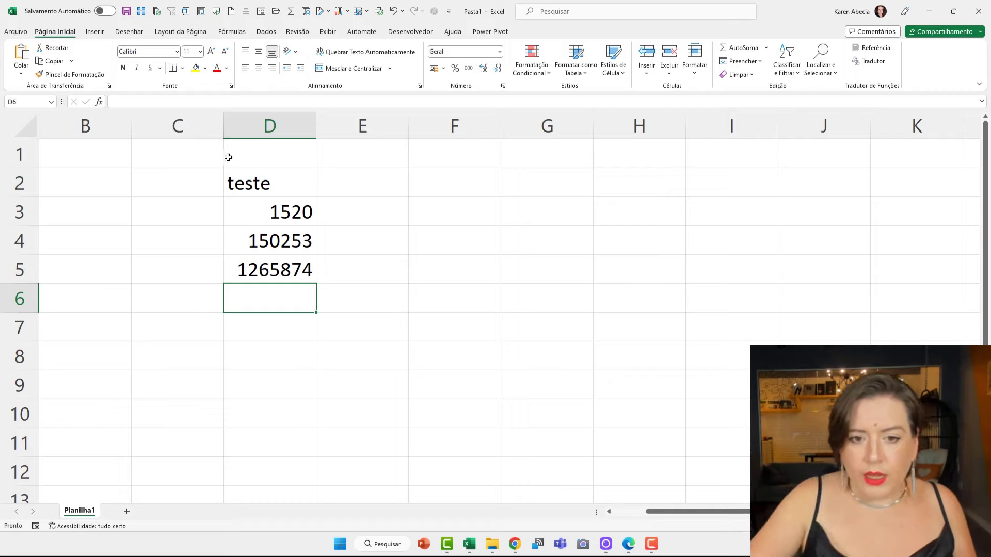
{"action": "left_click_drag", "start_coordinate": [252, 215], "coordinate": [259, 277]}
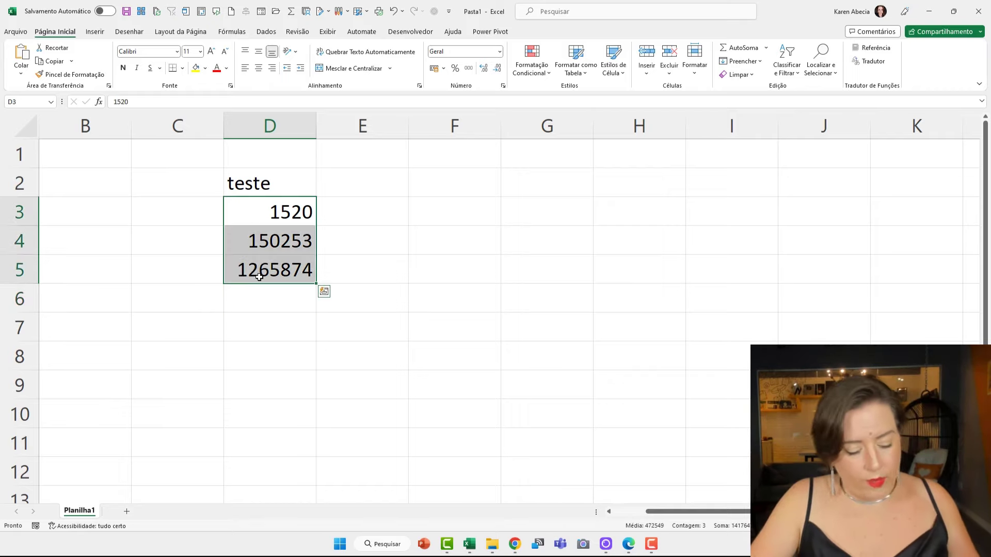
{"action": "key", "text": "ctrl+1"}
{"action": "left_click", "coordinate": [320, 363]}
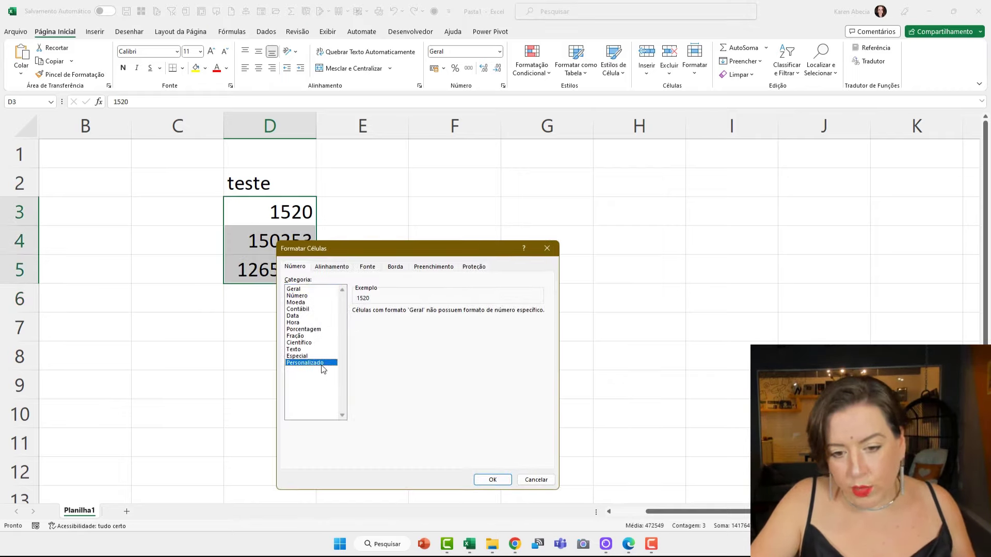
{"action": "left_click_drag", "start_coordinate": [378, 318], "coordinate": [340, 319]}
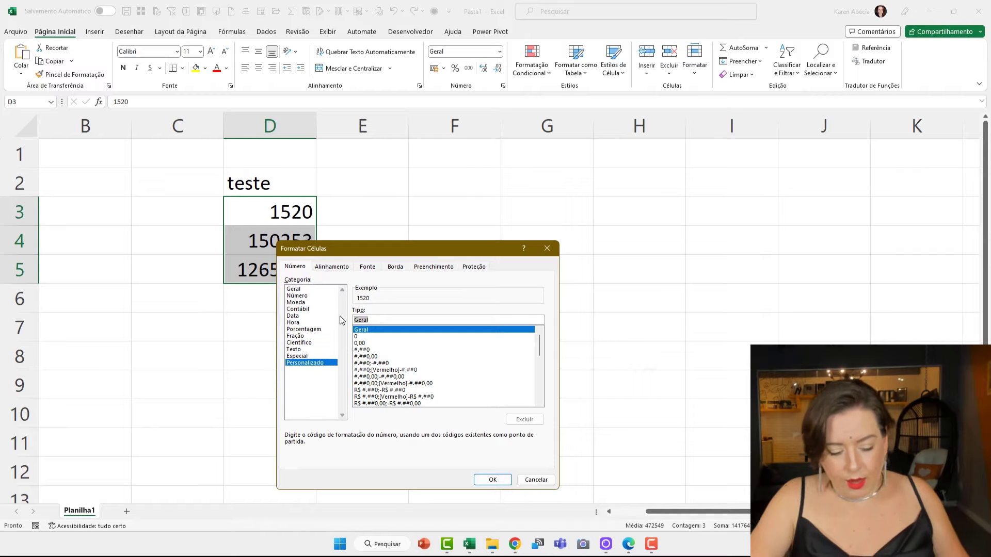
{"action": "key", "text": "ctrl+v"}
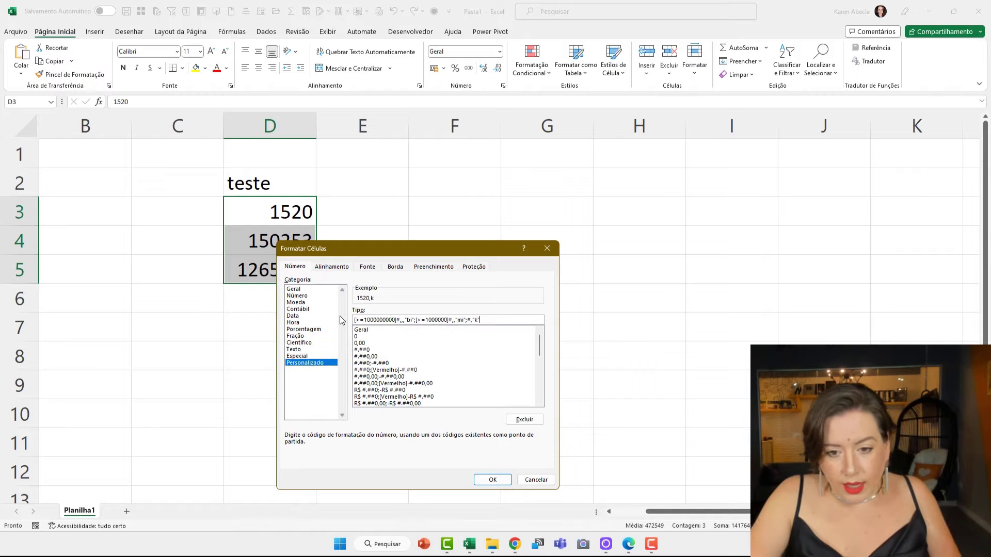
{"action": "left_click", "coordinate": [494, 480]}
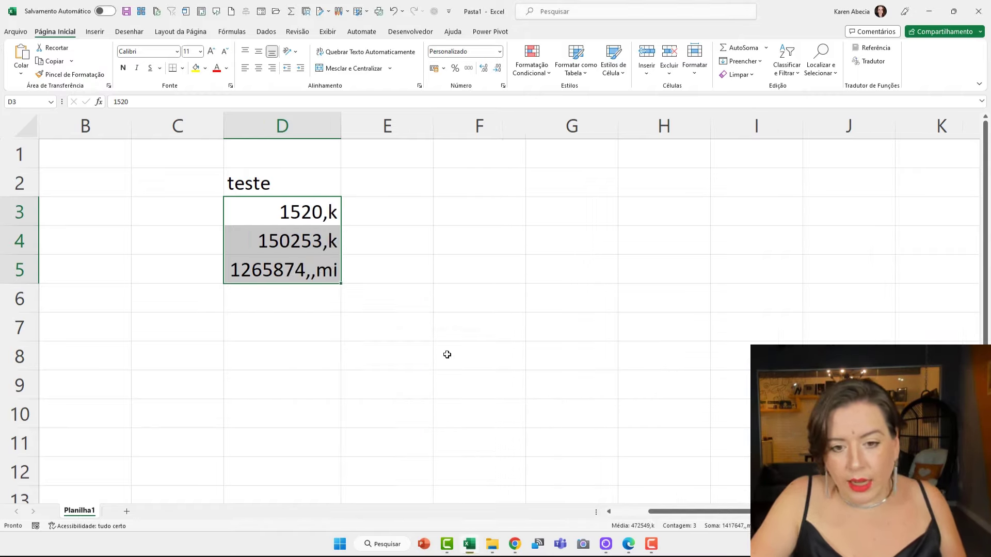
{"action": "left_click", "coordinate": [429, 305]}
{"action": "left_click_drag", "start_coordinate": [338, 128], "coordinate": [366, 129]}
{"action": "left_click", "coordinate": [488, 279]}
{"action": "left_click", "coordinate": [491, 328]}
{"action": "left_click", "coordinate": [411, 266]}
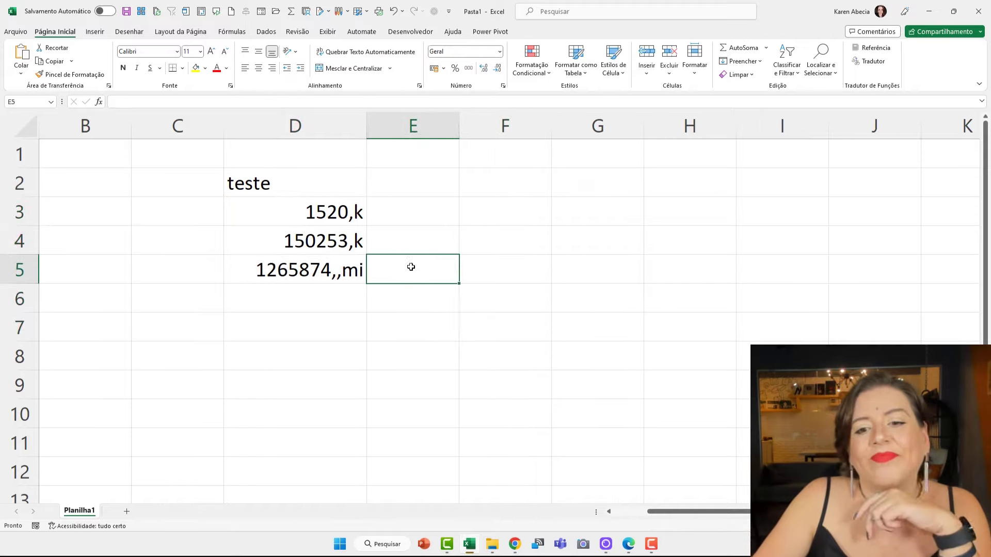
{"action": "left_click", "coordinate": [410, 298]}
{"action": "left_click", "coordinate": [398, 243]}
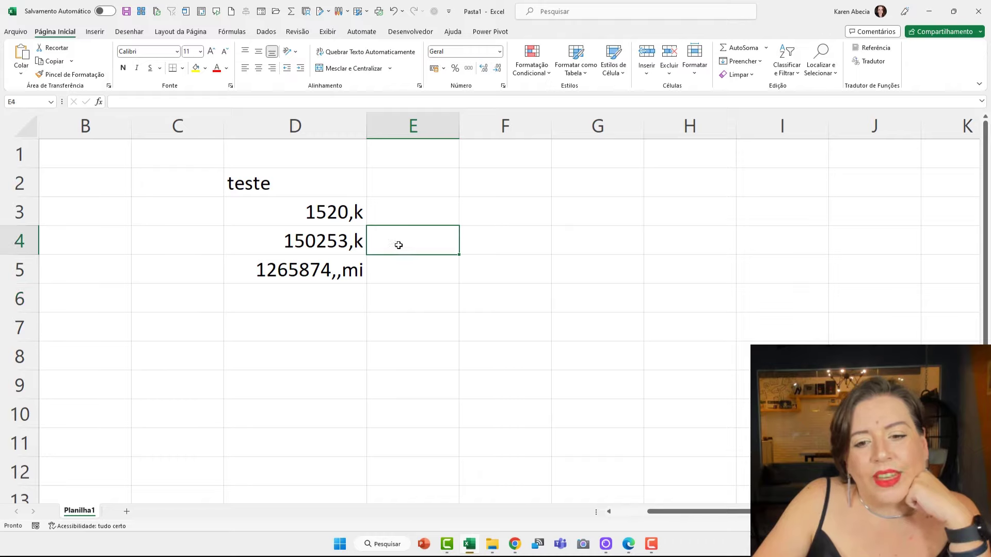
{"action": "left_click", "coordinate": [403, 279]}
{"action": "left_click", "coordinate": [401, 308]}
{"action": "left_click", "coordinate": [393, 261]}
{"action": "left_click", "coordinate": [392, 243]}
{"action": "left_click", "coordinate": [389, 219]}
{"action": "left_click", "coordinate": [395, 242]}
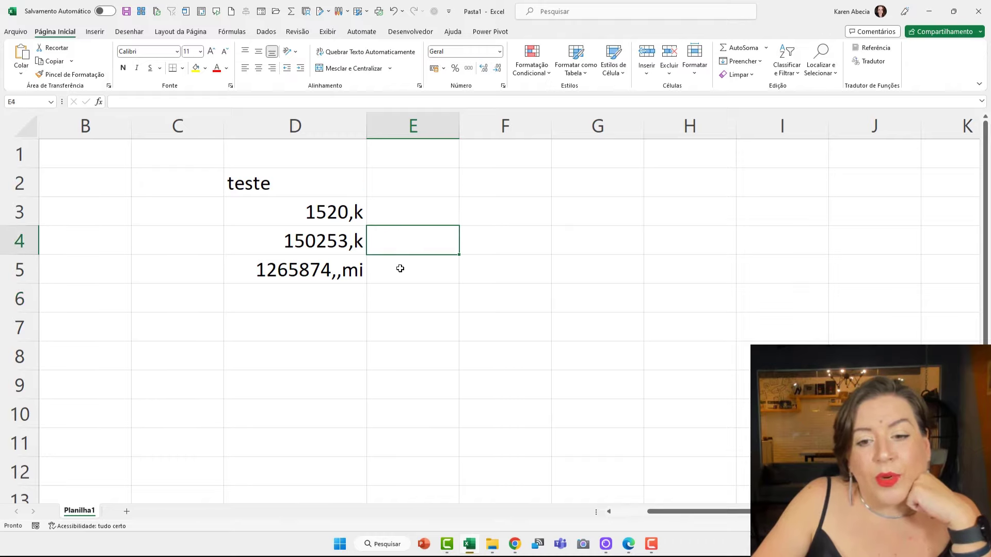
{"action": "left_click", "coordinate": [398, 268]}
{"action": "left_click", "coordinate": [403, 310]}
{"action": "left_click", "coordinate": [398, 265]}
{"action": "left_click", "coordinate": [391, 241]}
{"action": "left_click", "coordinate": [385, 215]}
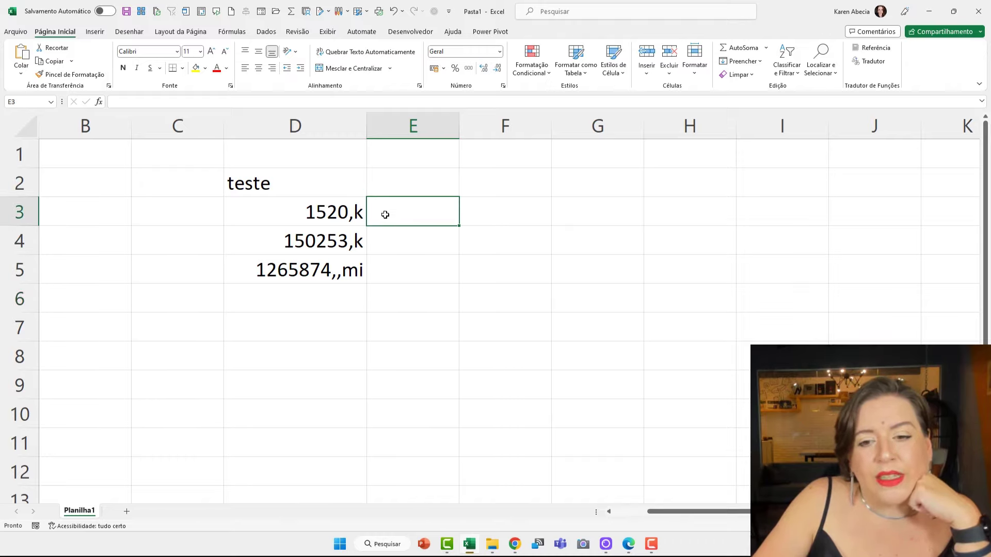
{"action": "left_click", "coordinate": [312, 214]}
{"action": "left_click", "coordinate": [268, 266]}
{"action": "left_click", "coordinate": [281, 324]}
{"action": "left_click", "coordinate": [415, 301]}
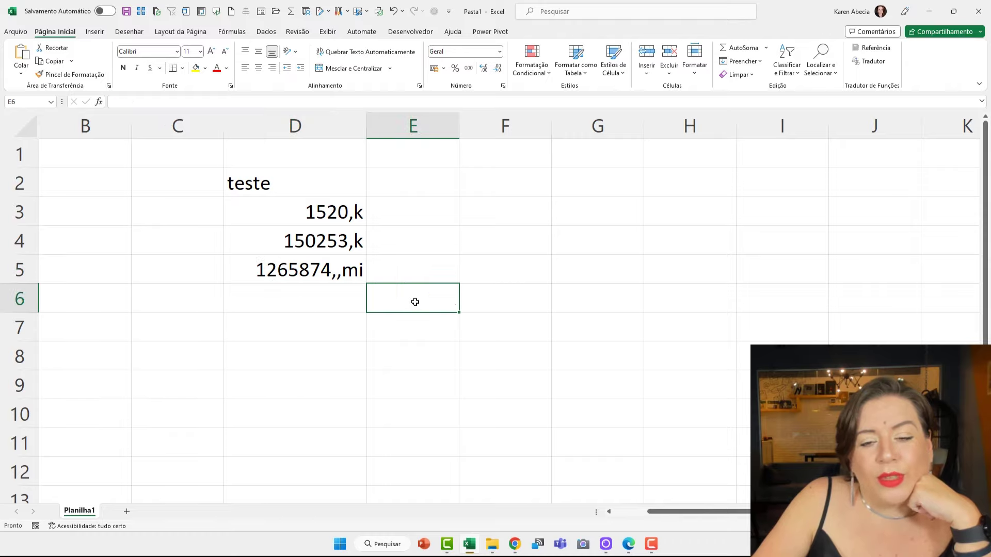
{"action": "left_click", "coordinate": [343, 269]}
{"action": "left_click", "coordinate": [393, 299]}
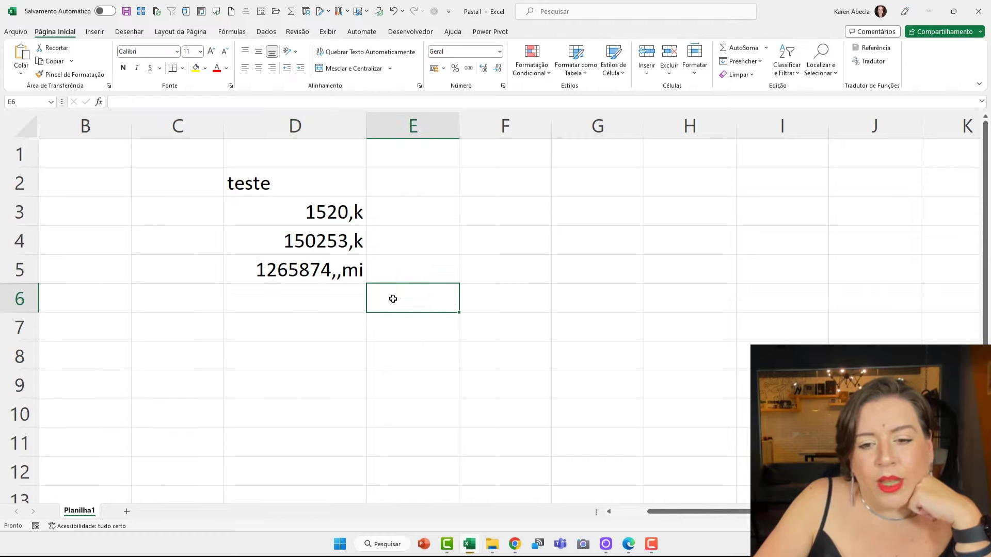
{"action": "left_click", "coordinate": [398, 266]}
Switch to ChatGPT, review the format code and its explanation, and send the prompt "traga o código para o excel na versão portugês brasil".
{"action": "key", "text": "alt+Tab"}
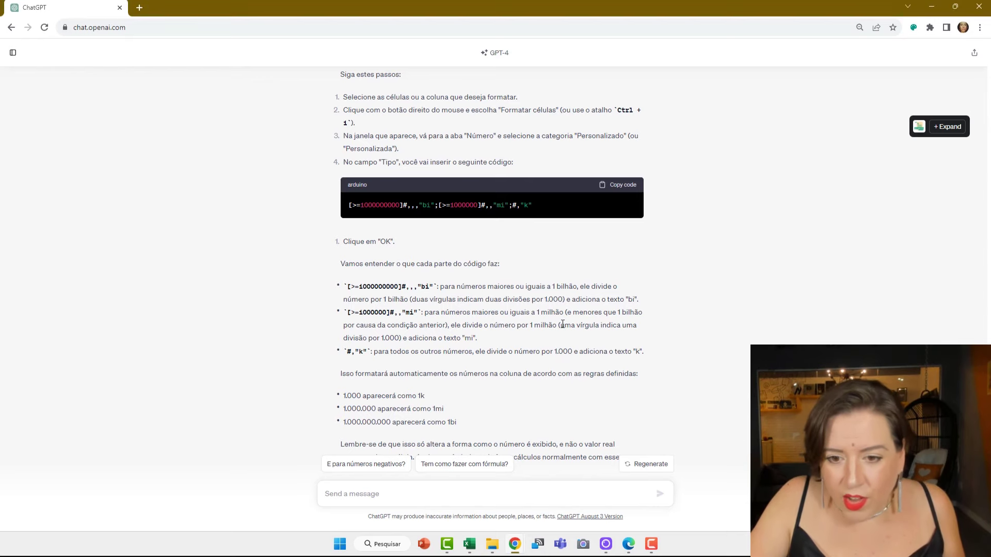
{"action": "scroll", "coordinate": [535, 325], "scroll_direction": "down", "scroll_amount": 1}
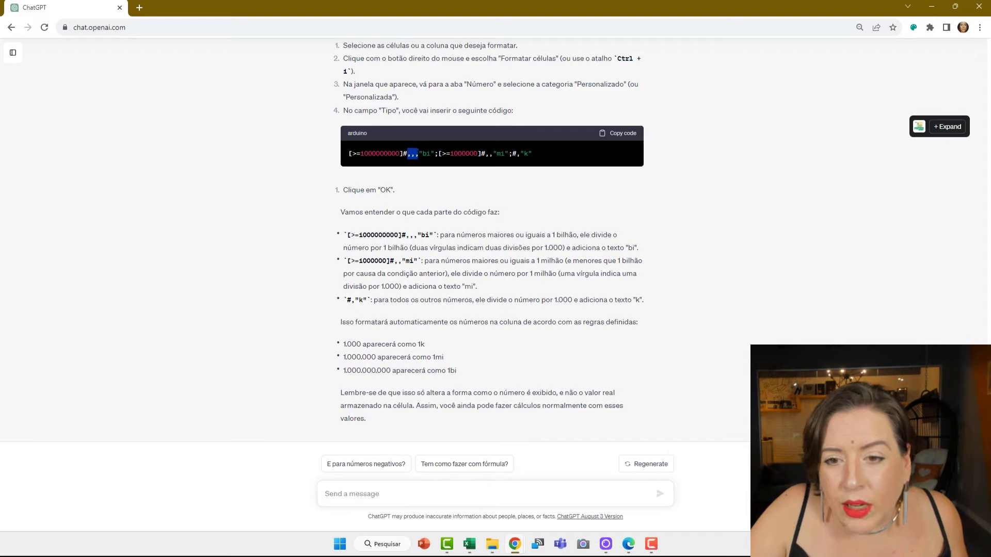
{"action": "left_click_drag", "start_coordinate": [434, 154], "coordinate": [437, 154]}
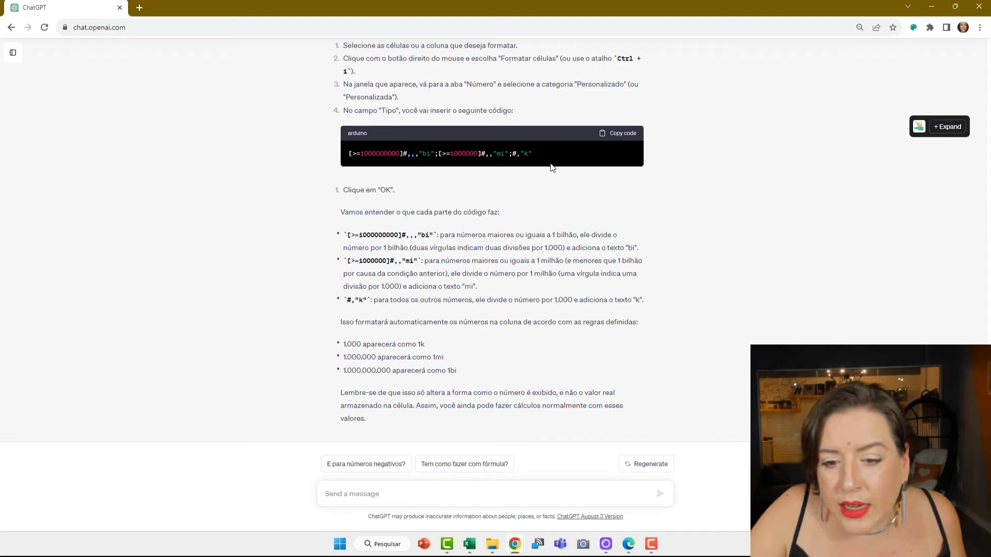
{"action": "left_click", "coordinate": [559, 146]}
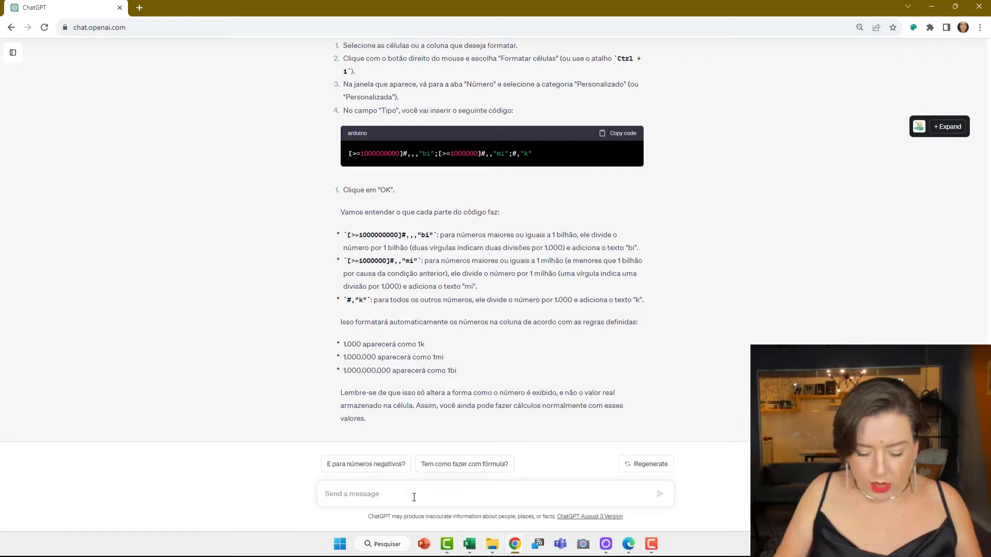
{"action": "type", "text": "traga o código para"}
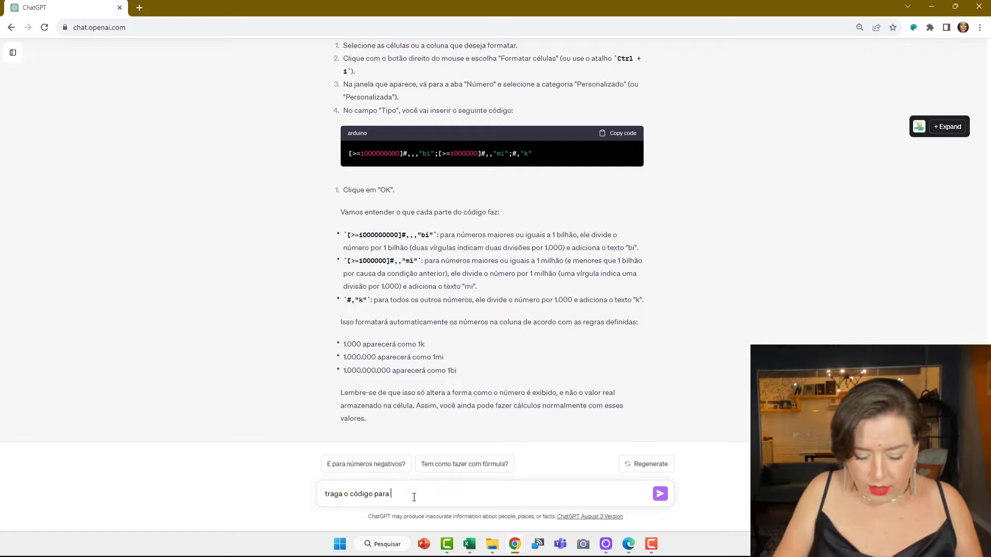
{"action": "type", "text": "na versão portug"}
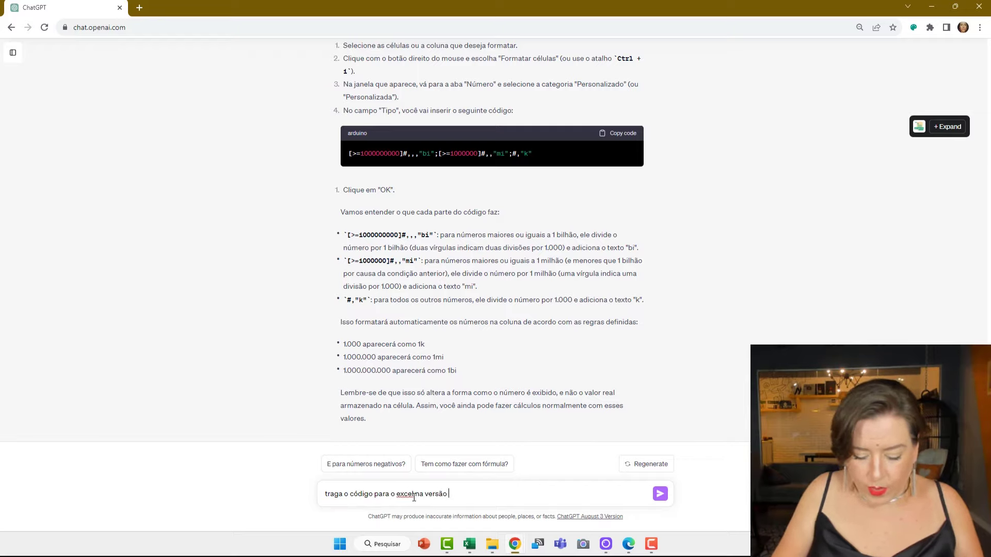
{"action": "type", "text": "ês brasil"}
{"action": "key", "text": "Return"}
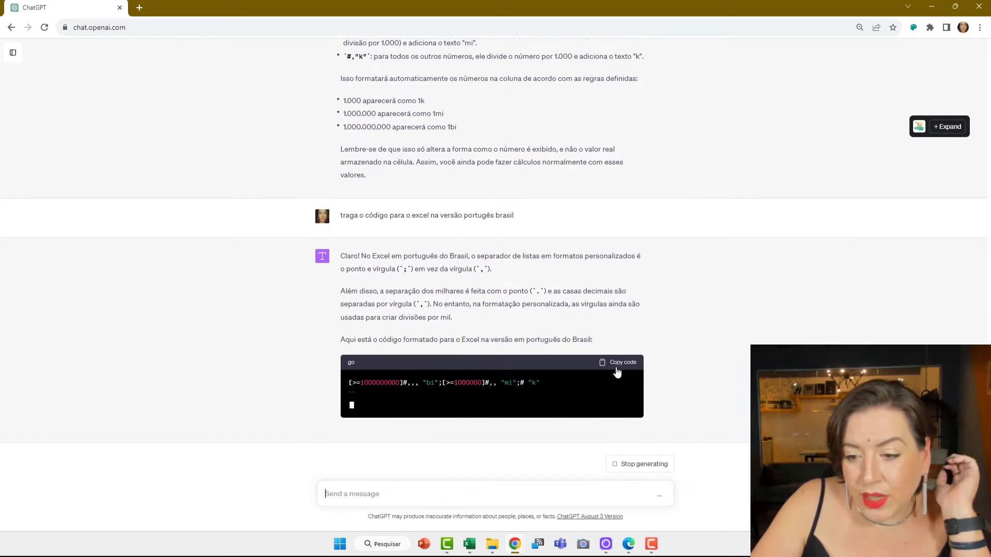
{"action": "left_click", "coordinate": [623, 351]}
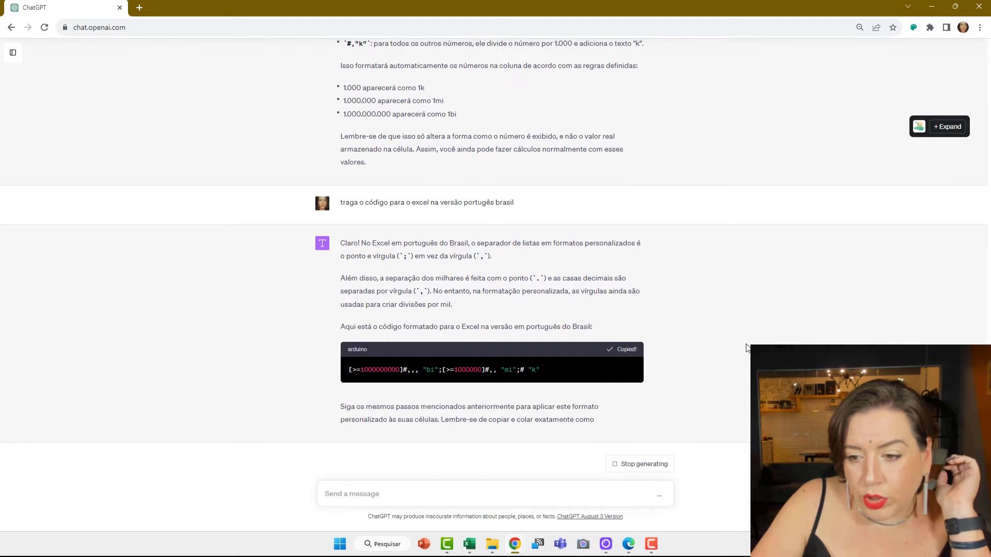
{"action": "key", "text": "alt+Tab"}
{"action": "left_click_drag", "start_coordinate": [305, 216], "coordinate": [299, 281]}
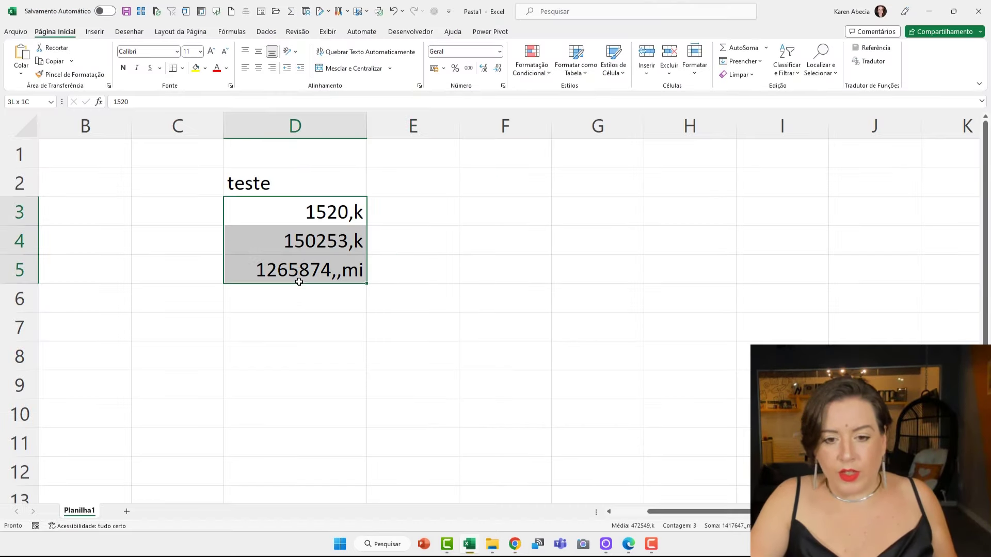
{"action": "key", "text": "ctrl+1"}
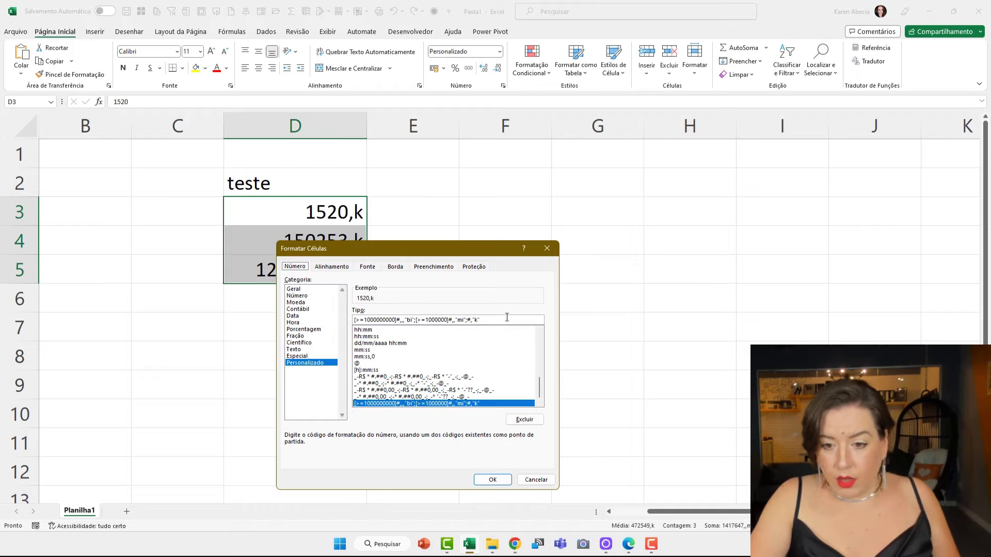
{"action": "double_click", "coordinate": [355, 318]}
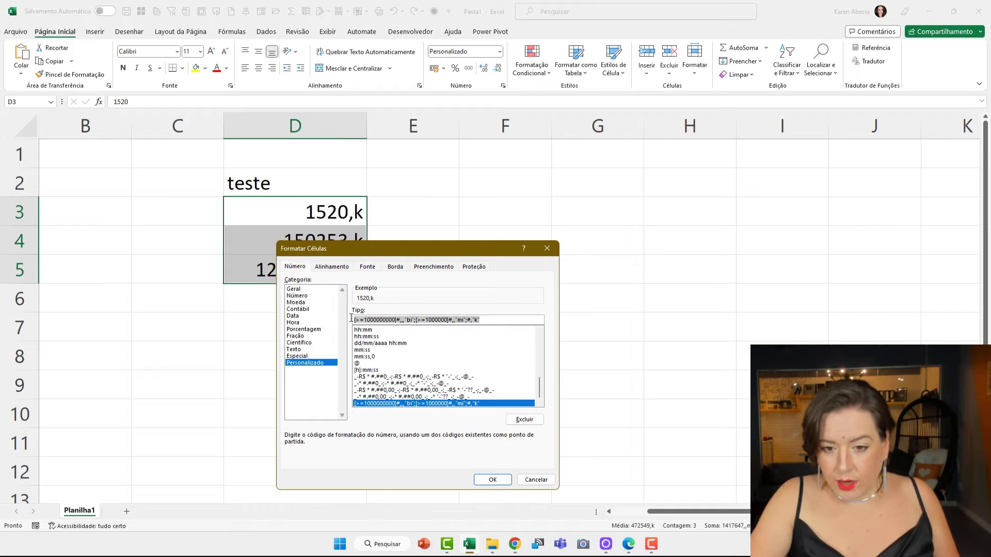
{"action": "key", "text": "ctrl+v"}
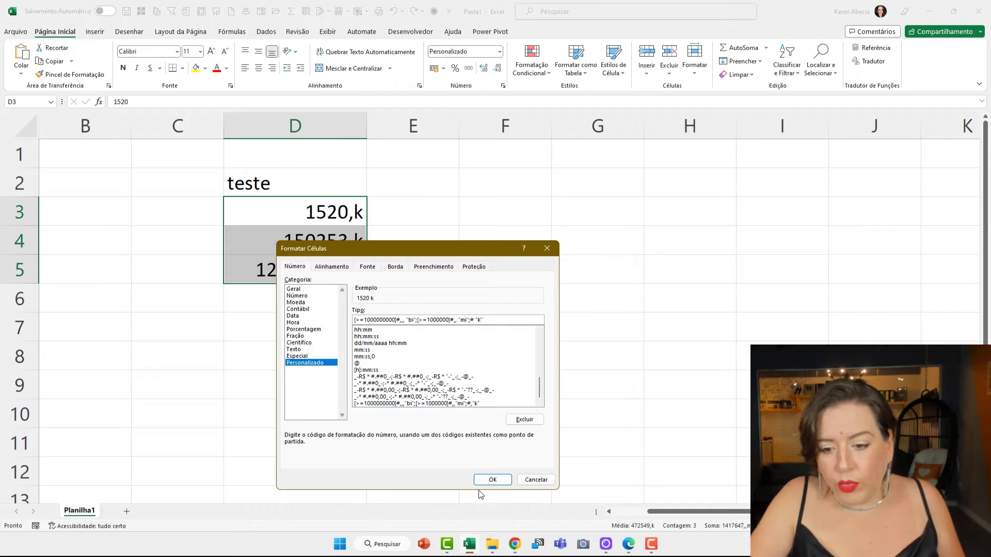
{"action": "left_click", "coordinate": [487, 479]}
{"action": "left_click", "coordinate": [410, 274]}
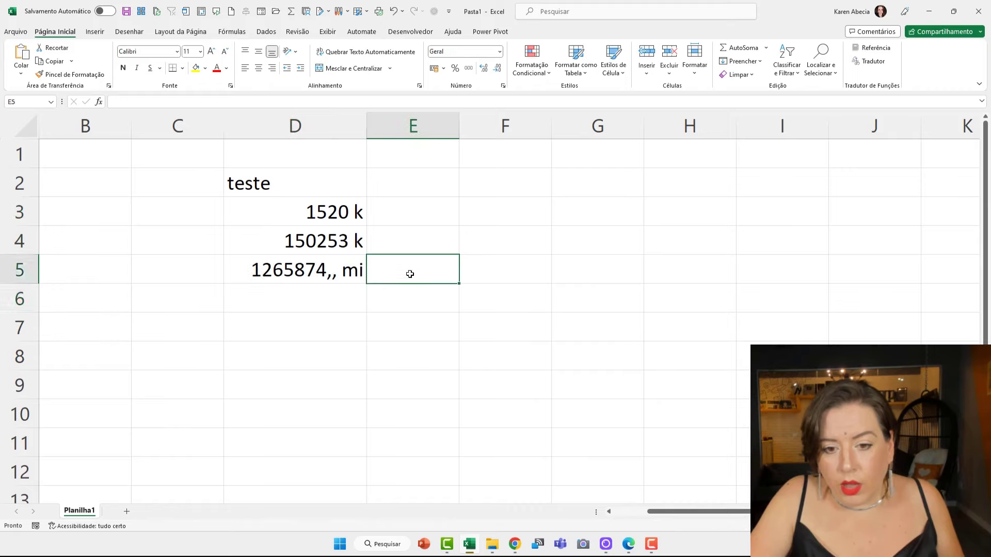
{"action": "left_click", "coordinate": [410, 309]}
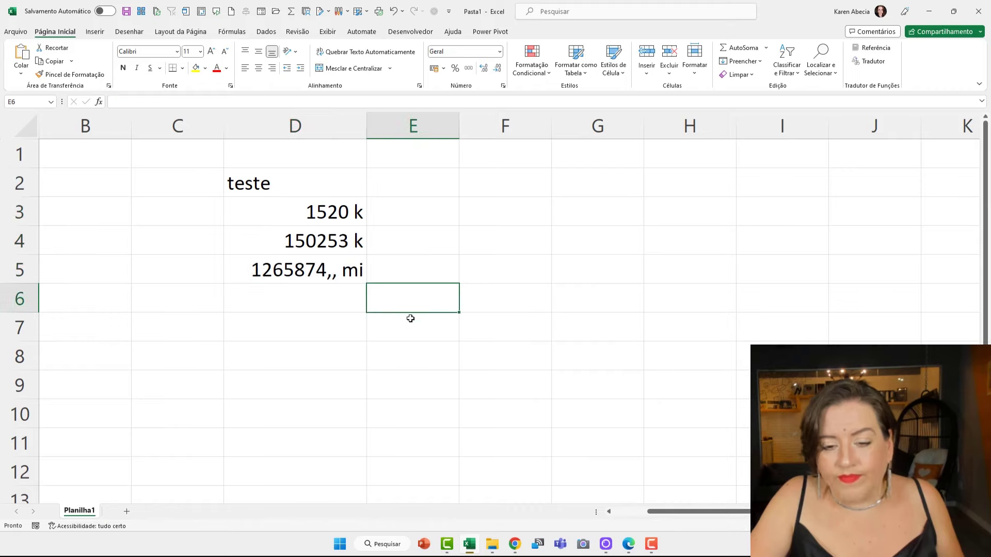
Check the underlying values in D3 through D5 and replace the value in D5 with 1000000.
{"action": "left_click", "coordinate": [330, 217]}
{"action": "left_click", "coordinate": [330, 241]}
{"action": "left_click", "coordinate": [326, 207]}
{"action": "left_click", "coordinate": [329, 236]}
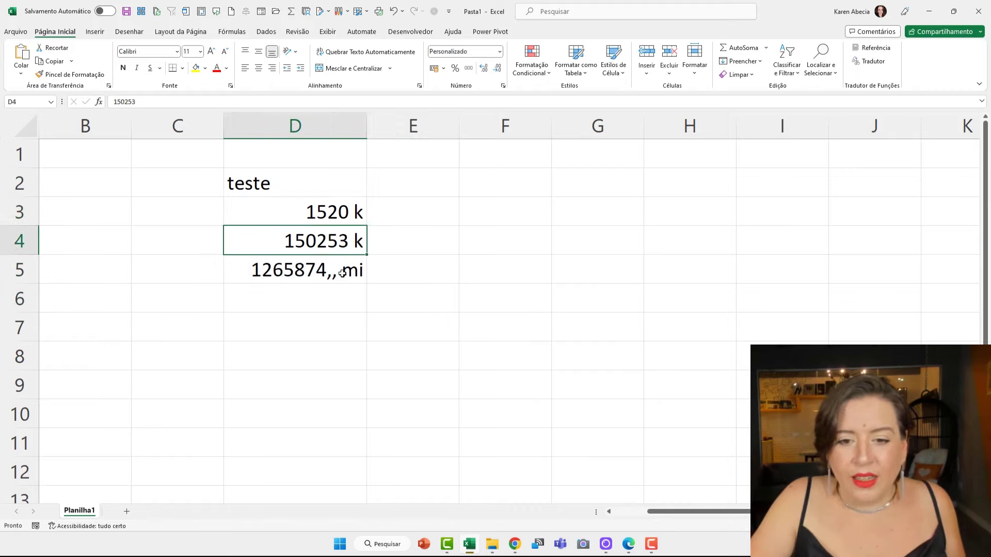
{"action": "left_click", "coordinate": [341, 266]}
{"action": "double_click", "coordinate": [282, 274]}
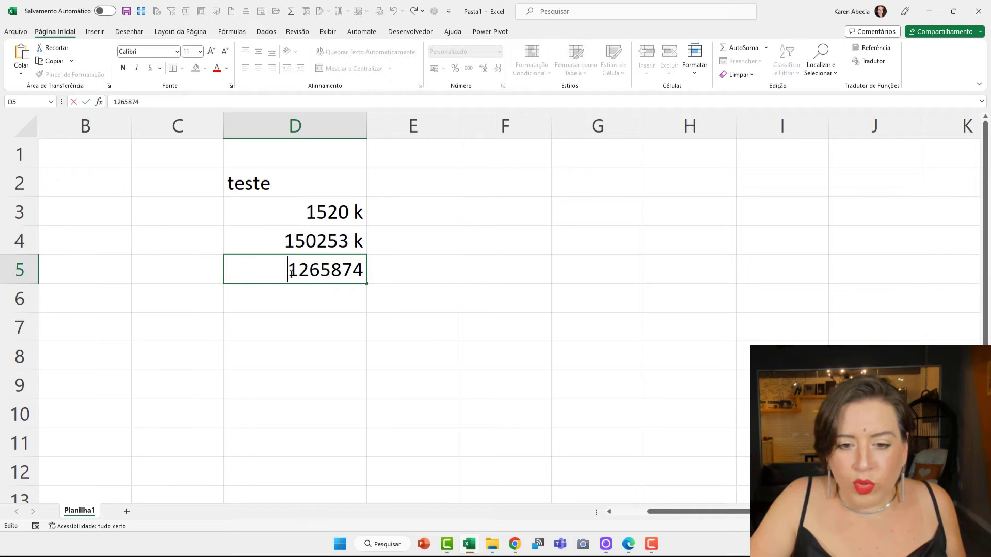
{"action": "left_click", "coordinate": [331, 322]}
{"action": "left_click", "coordinate": [315, 272]}
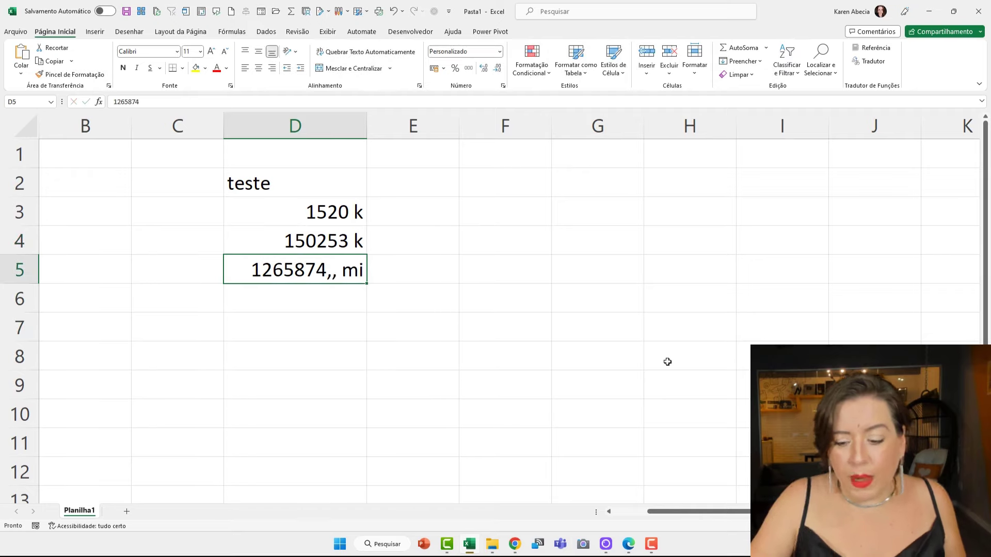
{"action": "type", "text": "1"}
{"action": "type", "text": "0000"}
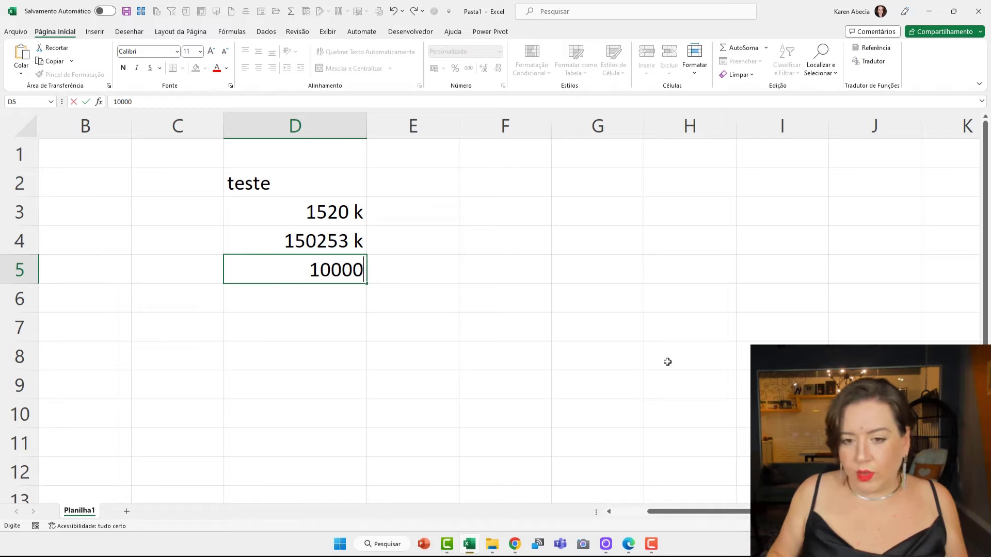
{"action": "key", "text": "Return"}
{"action": "key", "text": "Up"}
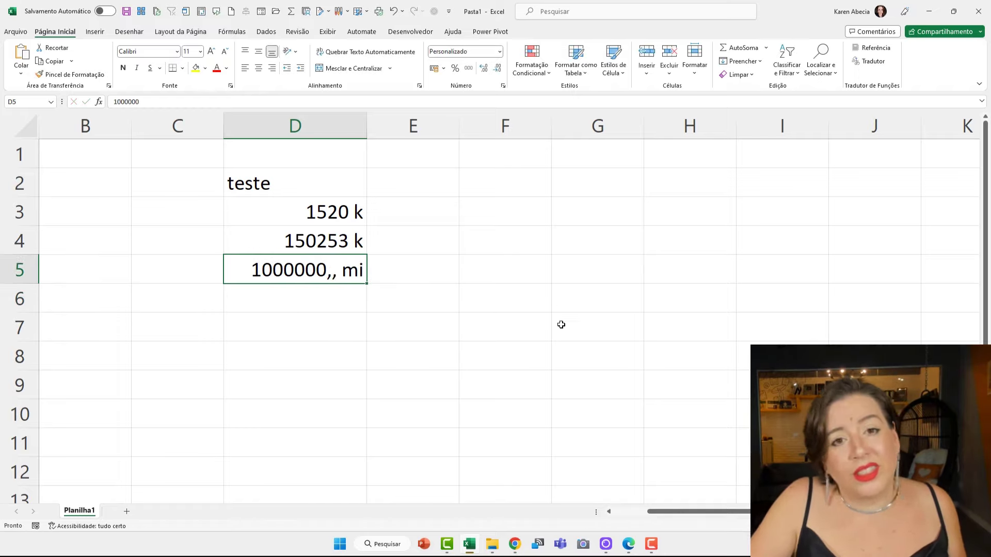
Reread the latest answer in ChatGPT, return to Excel and copy the test range D2:D5.
{"action": "key", "text": "alt+Tab"}
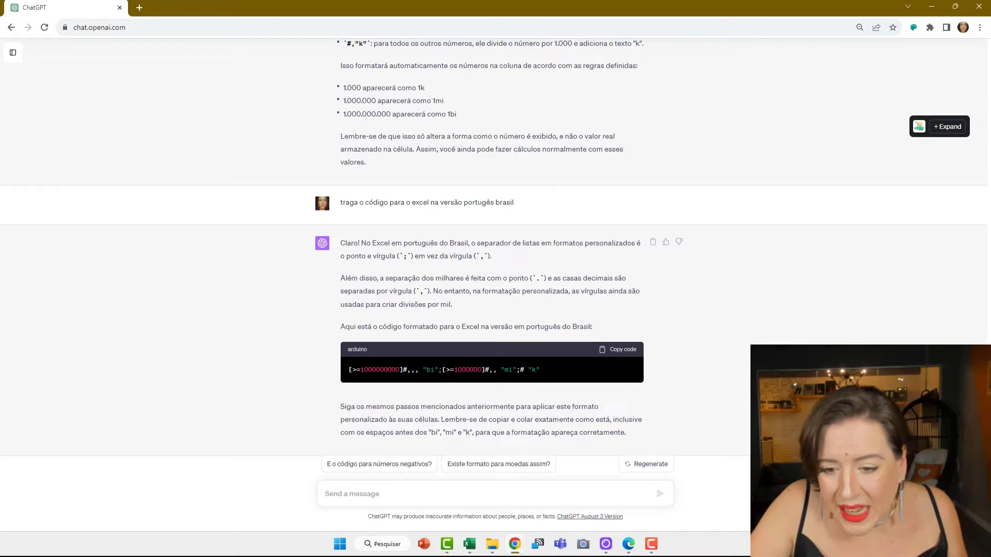
{"action": "scroll", "coordinate": [494, 248], "scroll_direction": "down", "scroll_amount": 1}
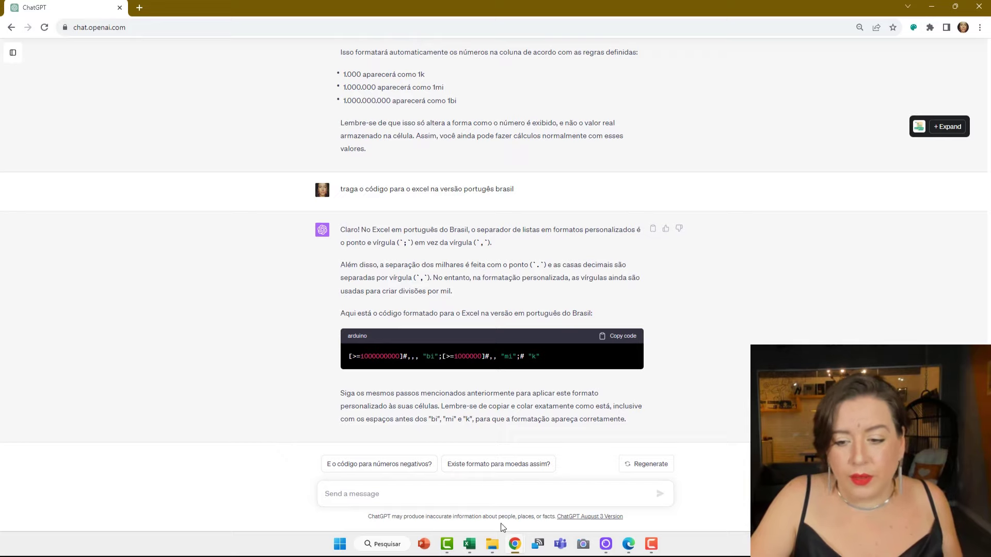
{"action": "key", "text": "alt+Tab"}
{"action": "left_click", "coordinate": [513, 321]}
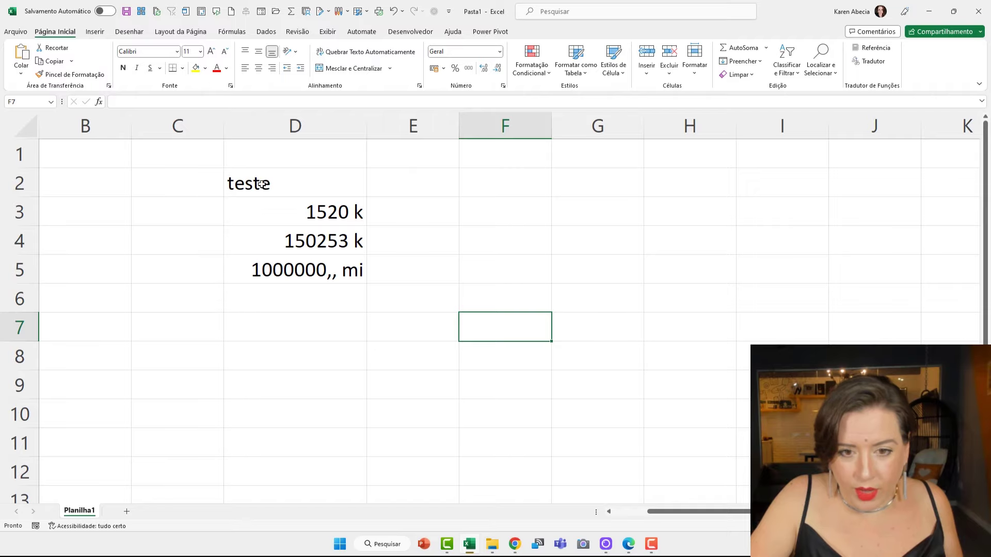
{"action": "left_click_drag", "start_coordinate": [258, 182], "coordinate": [260, 268]}
{"action": "key", "text": "ctrl+c"}
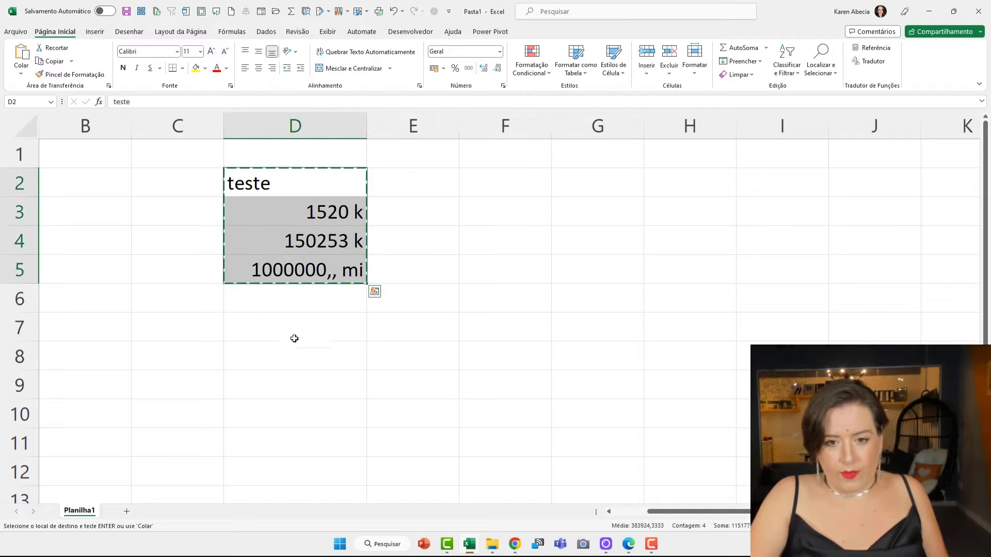
Send ChatGPT the message "essa foi a resposta que vc me trouxe, mas ela está errada, o valor não pode aparecer com essa vírgulas".
{"action": "key", "text": "alt+Tab"}
{"action": "type", "text": "e"}
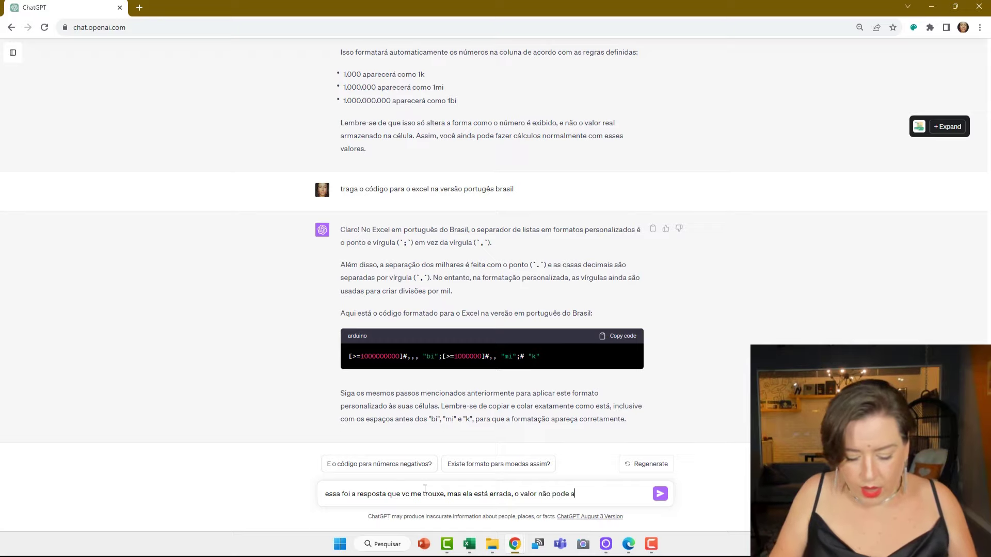
{"action": "type", "text": "r com ess"}
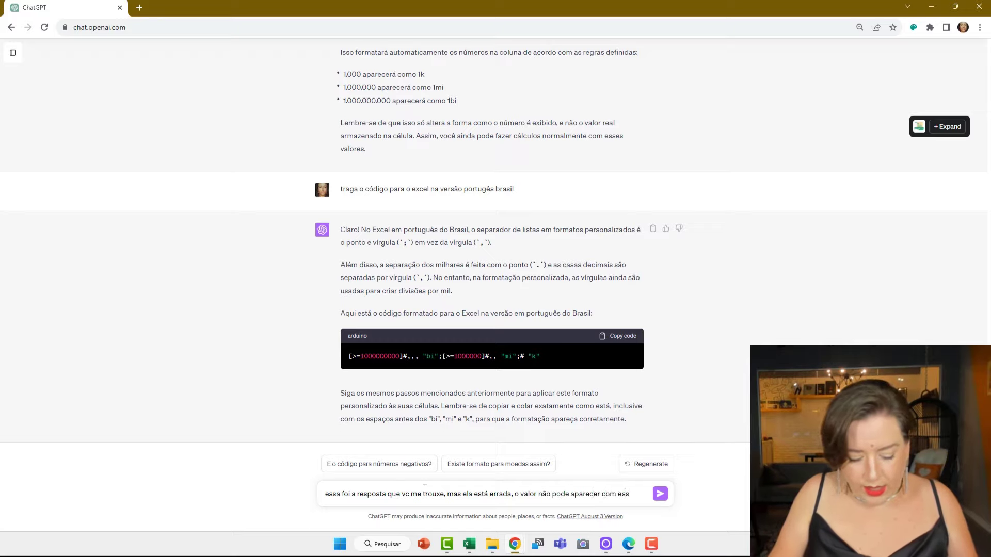
{"action": "type", "text": "a vírgulas"}
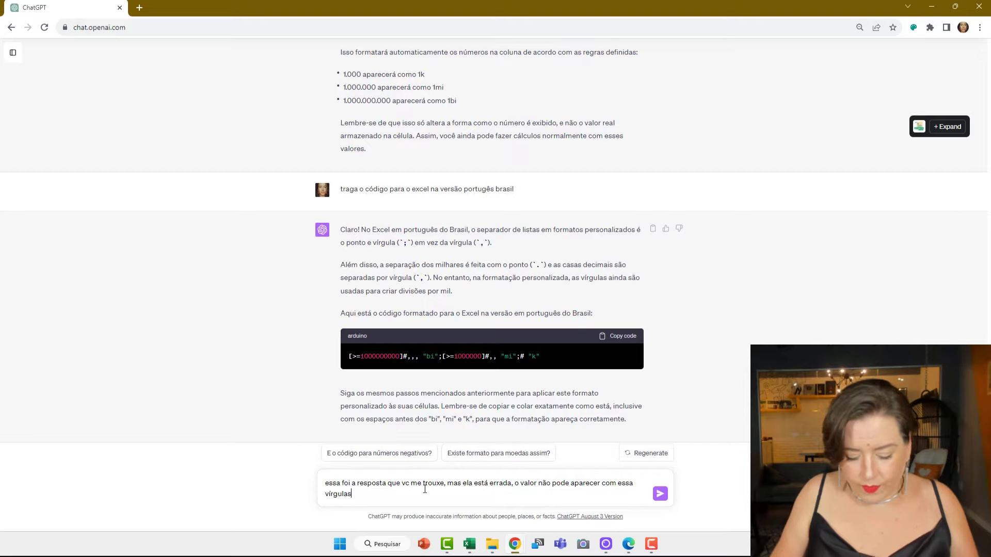
{"action": "key", "text": "Return"}
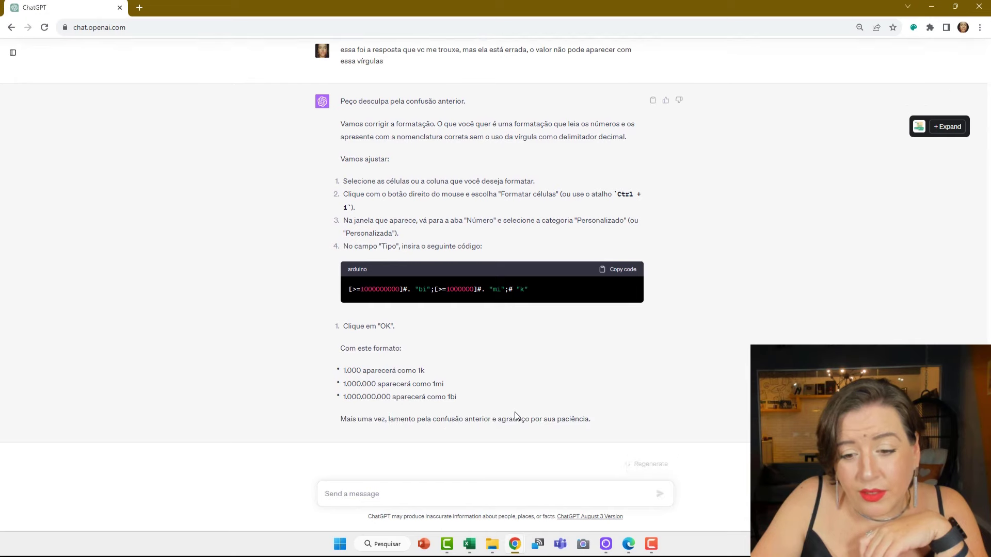
{"action": "left_click", "coordinate": [629, 273]}
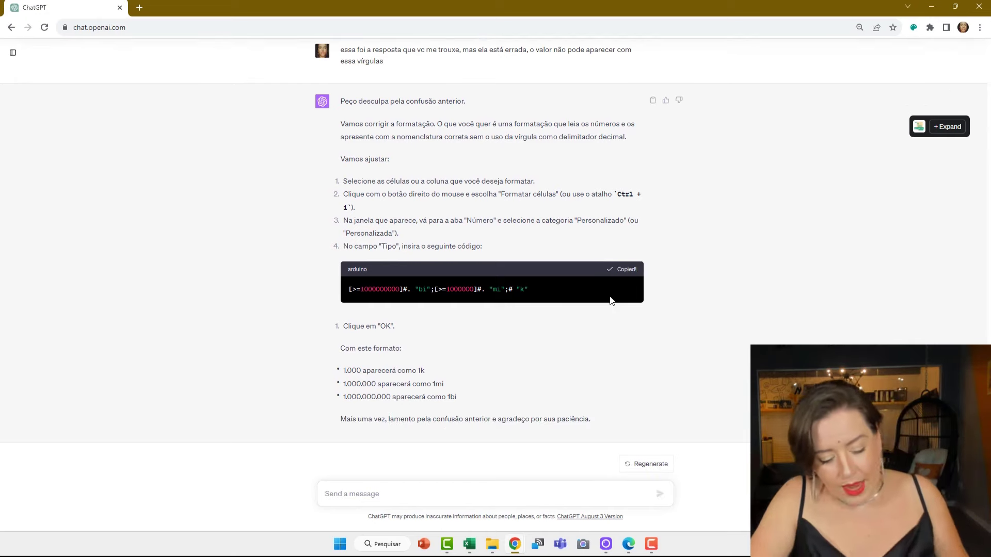
{"action": "key", "text": "alt+Tab"}
{"action": "left_click_drag", "start_coordinate": [284, 206], "coordinate": [287, 274]}
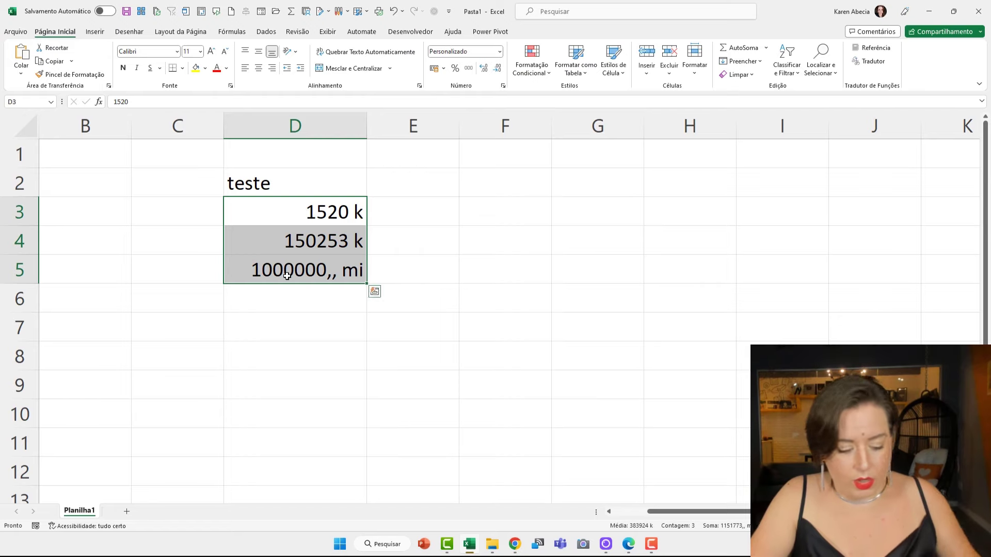
{"action": "key", "text": "ctrl+1"}
{"action": "left_click_drag", "start_coordinate": [495, 319], "coordinate": [316, 320]}
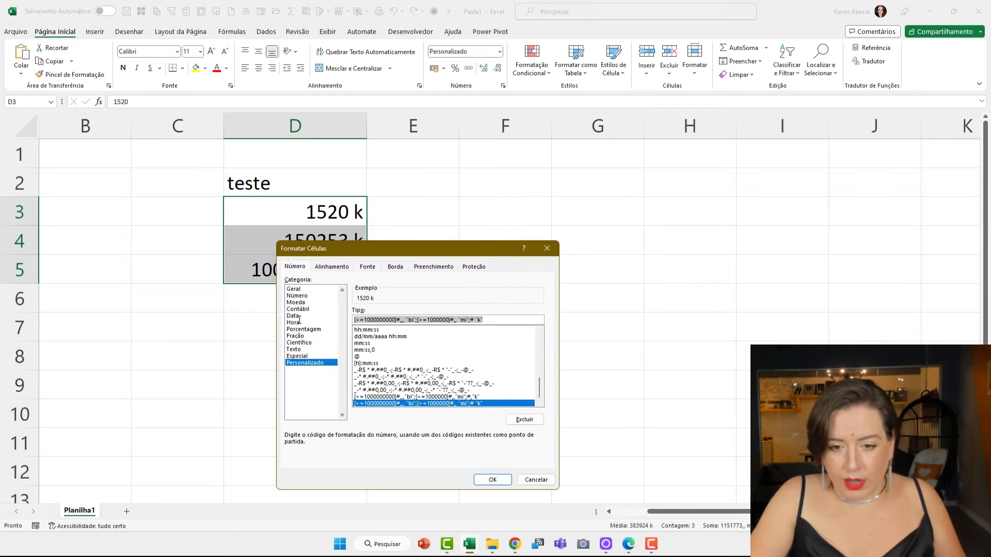
{"action": "key", "text": "ctrl+v"}
{"action": "left_click", "coordinate": [494, 480]}
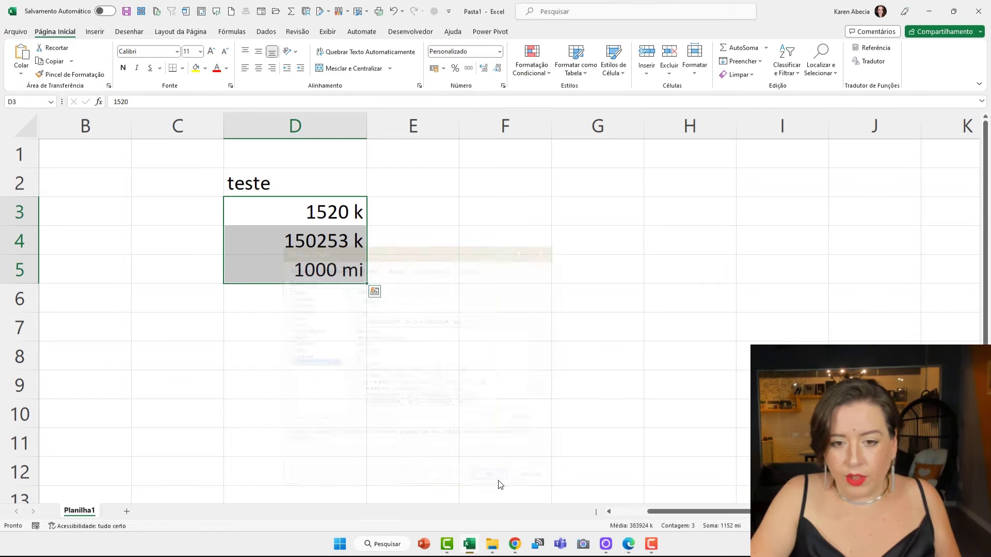
{"action": "left_click", "coordinate": [423, 303]}
{"action": "double_click", "coordinate": [311, 242]}
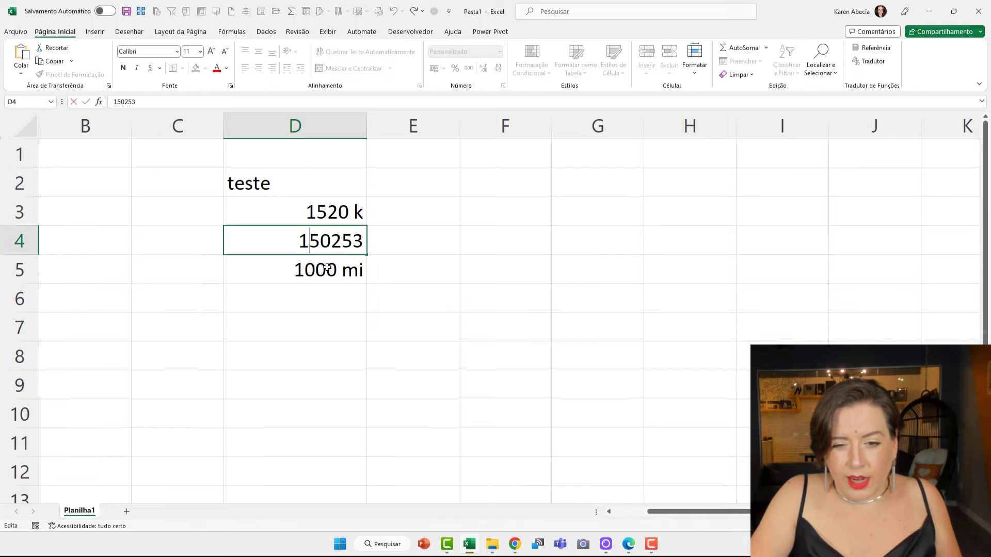
{"action": "left_click", "coordinate": [340, 324]}
{"action": "double_click", "coordinate": [324, 267]}
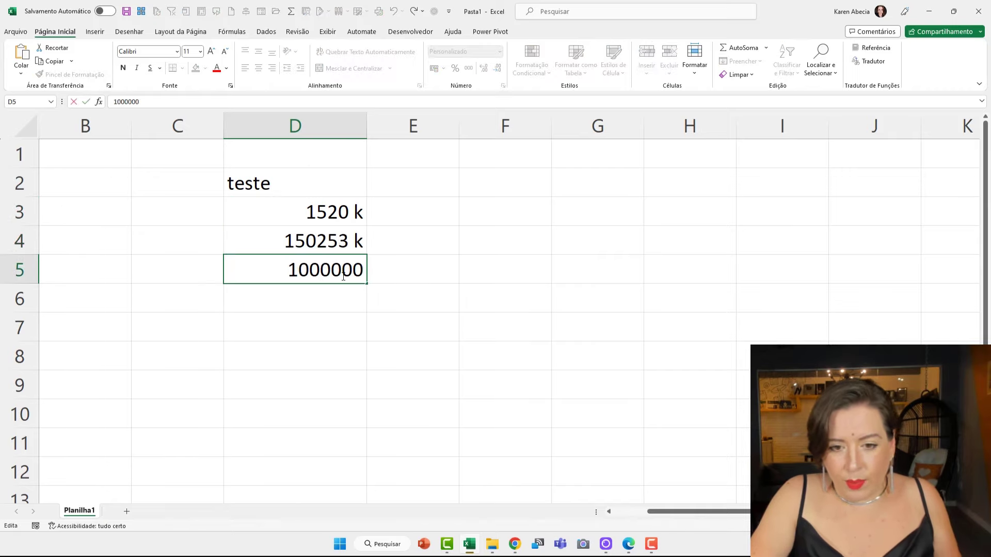
{"action": "type", "text": "000"}
{"action": "key", "text": "Return"}
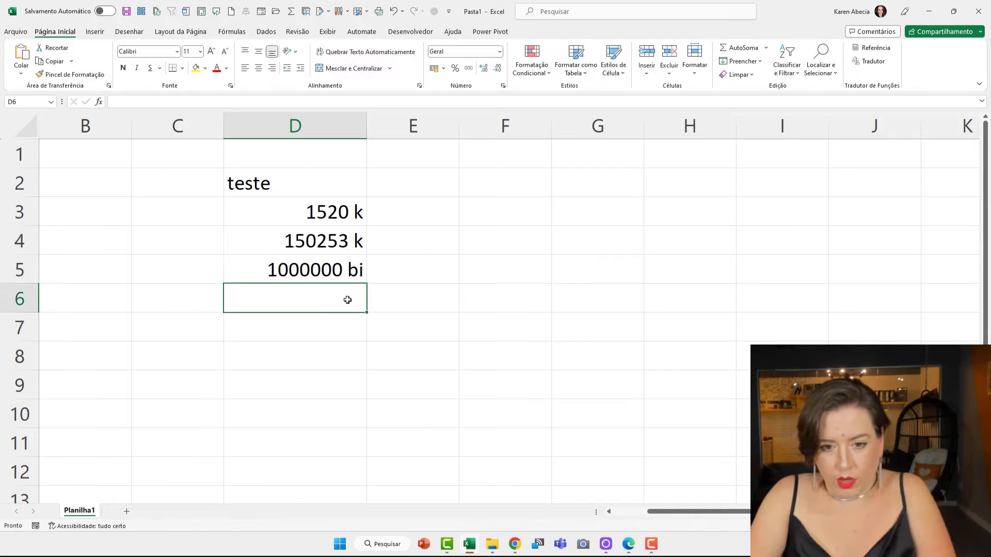
{"action": "left_click", "coordinate": [341, 263]}
{"action": "left_click", "coordinate": [333, 242]}
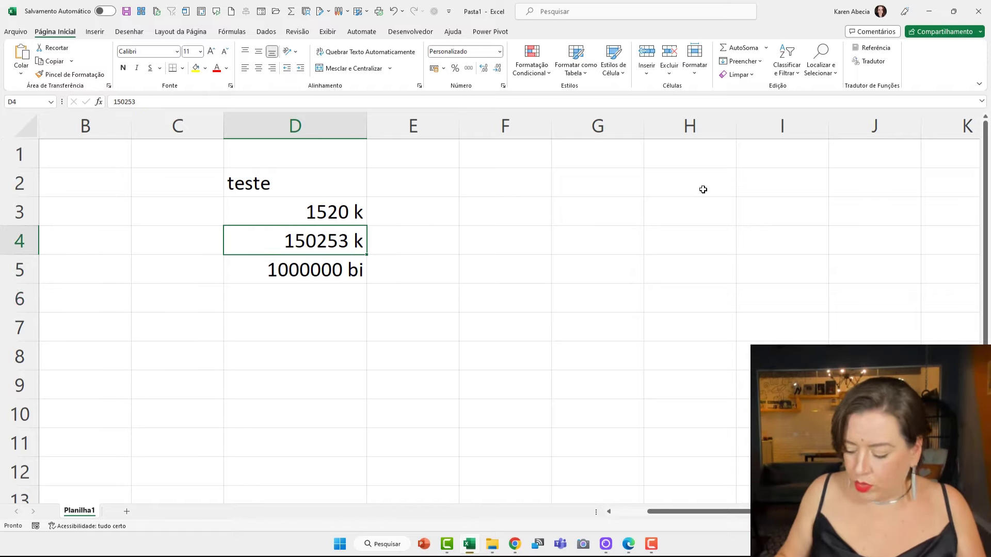
Set D4 to 1500000 and compare the underlying values of D3, D4 and D5 with how they are displayed.
{"action": "type", "text": "1500000"}
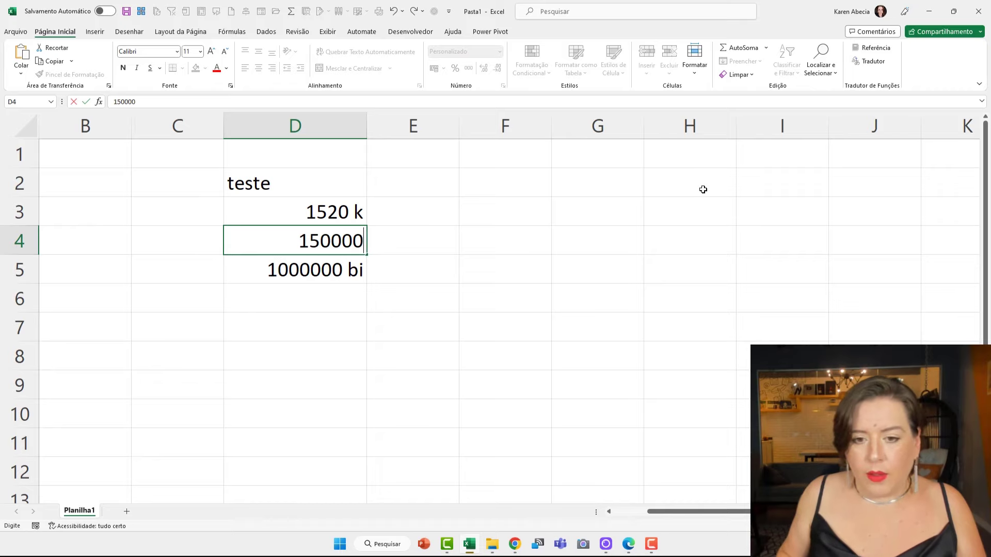
{"action": "key", "text": "Return"}
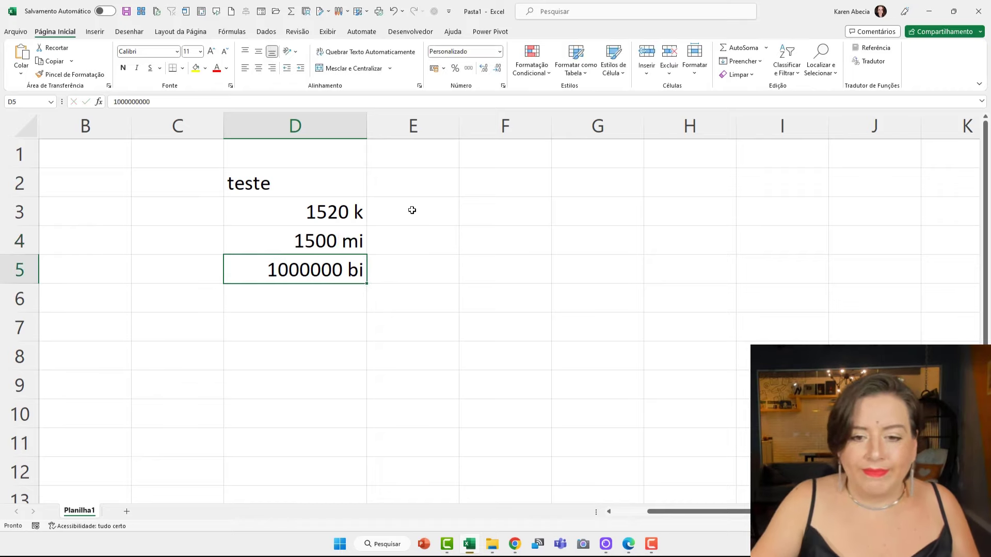
{"action": "left_click_drag", "start_coordinate": [266, 206], "coordinate": [356, 270]}
{"action": "left_click", "coordinate": [409, 267]}
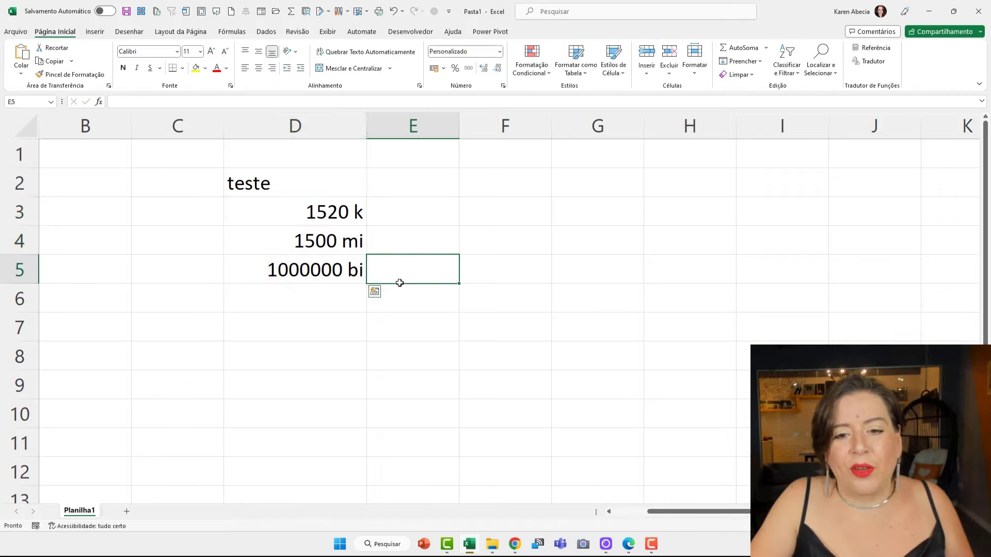
{"action": "left_click", "coordinate": [278, 209]}
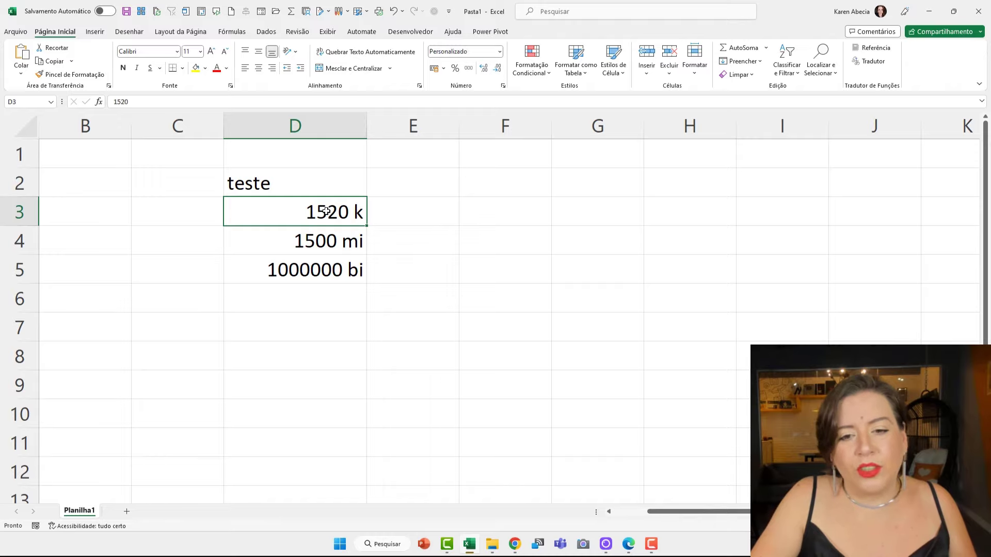
{"action": "left_click", "coordinate": [268, 242]}
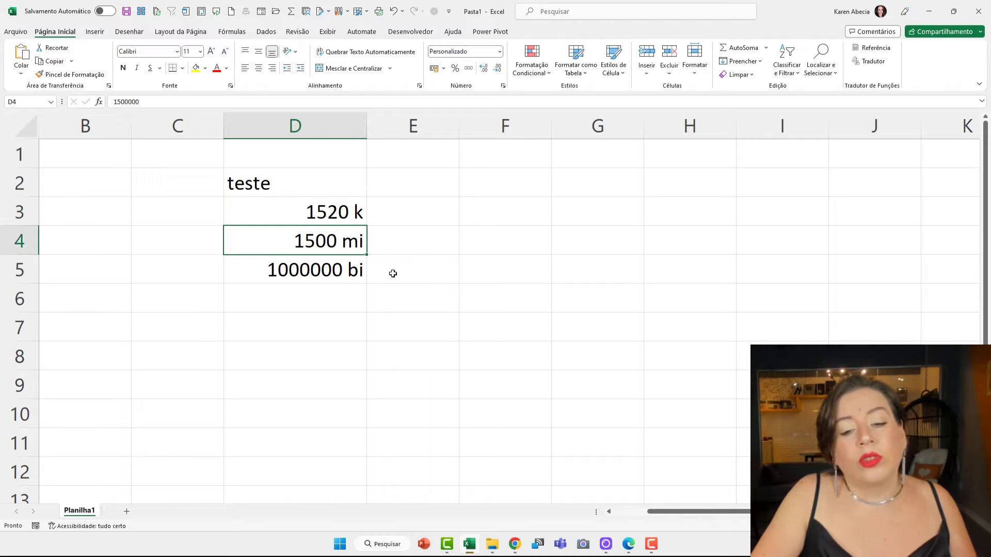
{"action": "left_click", "coordinate": [255, 271]}
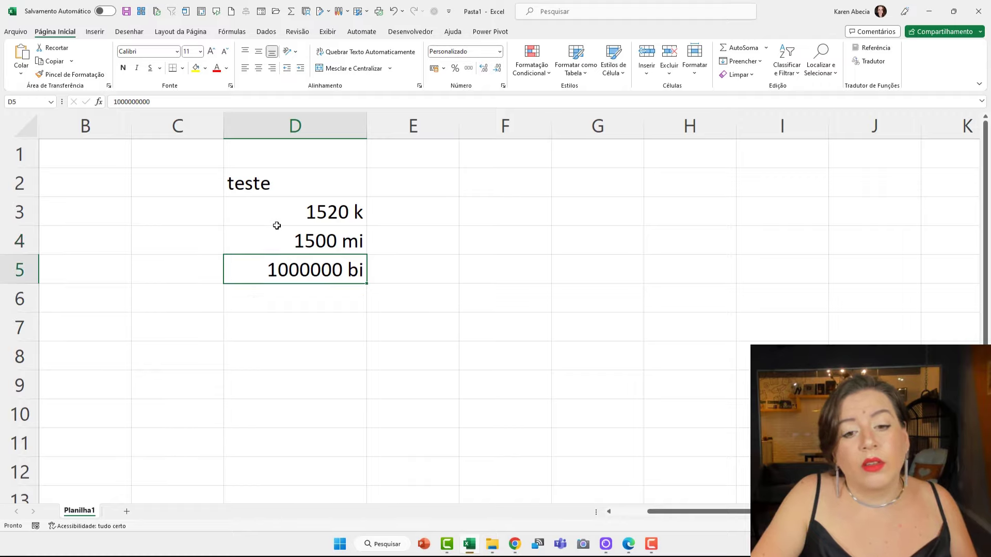
{"action": "left_click", "coordinate": [428, 323]}
{"action": "left_click", "coordinate": [410, 274]}
Switch to ChatGPT and reread the earlier format codes and follow-up messages in the conversation.
{"action": "key", "text": "alt+Tab"}
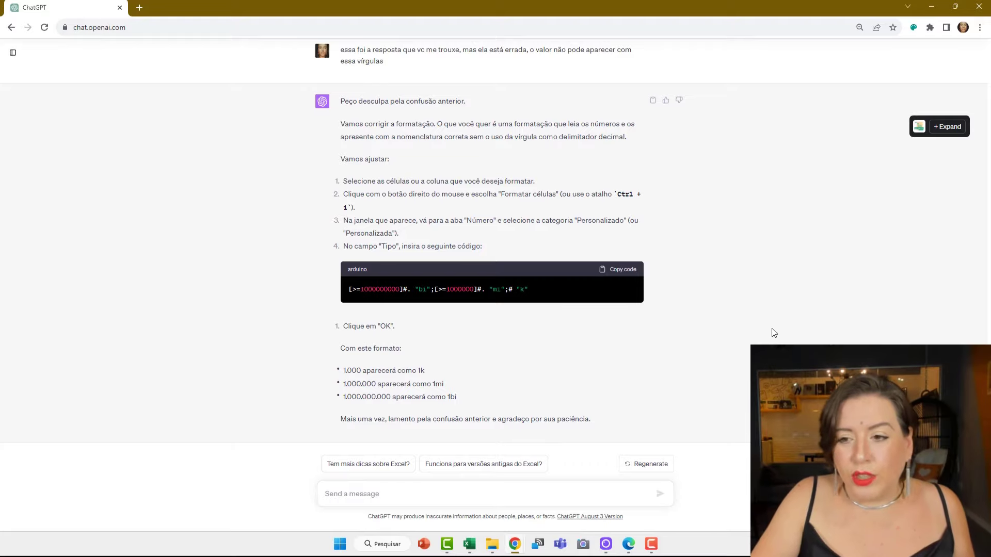
{"action": "scroll", "coordinate": [770, 327], "scroll_direction": "up", "scroll_amount": 7}
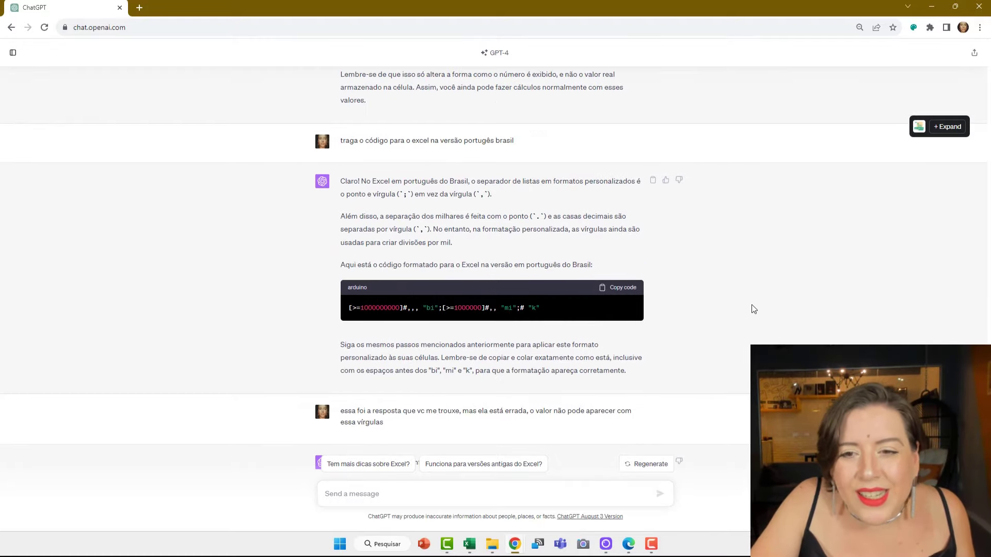
{"action": "scroll", "coordinate": [753, 303], "scroll_direction": "up", "scroll_amount": 7}
{"action": "scroll", "coordinate": [758, 298], "scroll_direction": "down", "scroll_amount": 6}
{"action": "scroll", "coordinate": [760, 298], "scroll_direction": "down", "scroll_amount": 8}
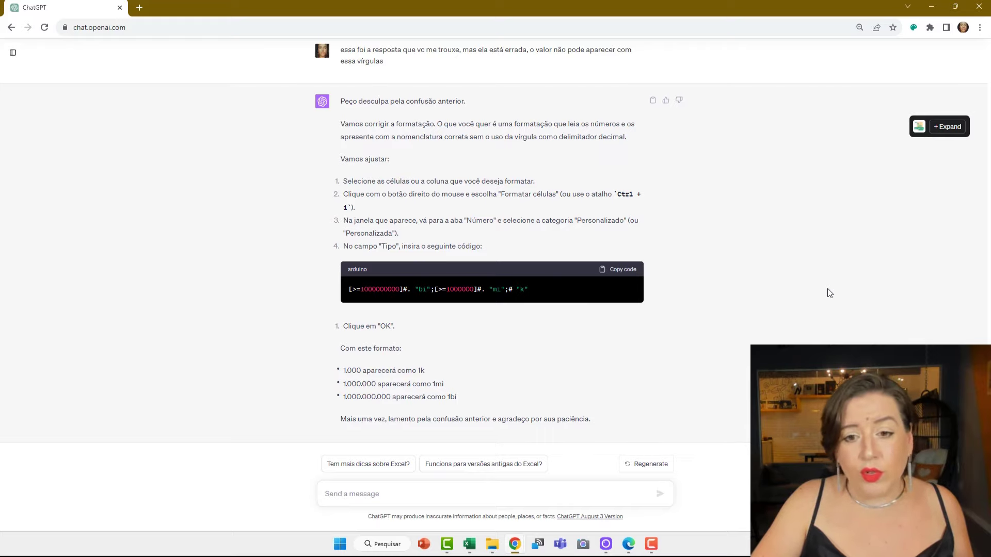
{"action": "scroll", "coordinate": [824, 302], "scroll_direction": "up", "scroll_amount": 6}
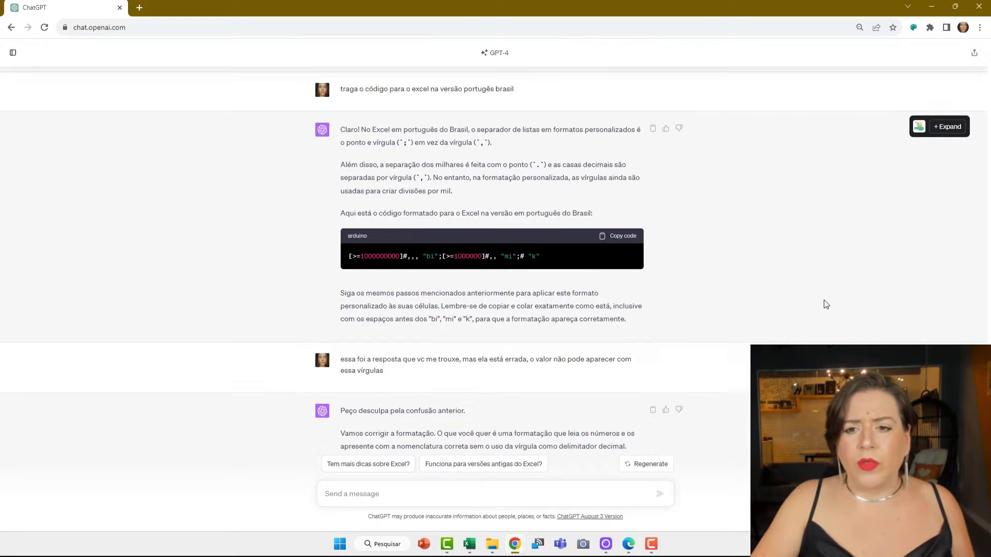
{"action": "scroll", "coordinate": [824, 304], "scroll_direction": "up", "scroll_amount": 3}
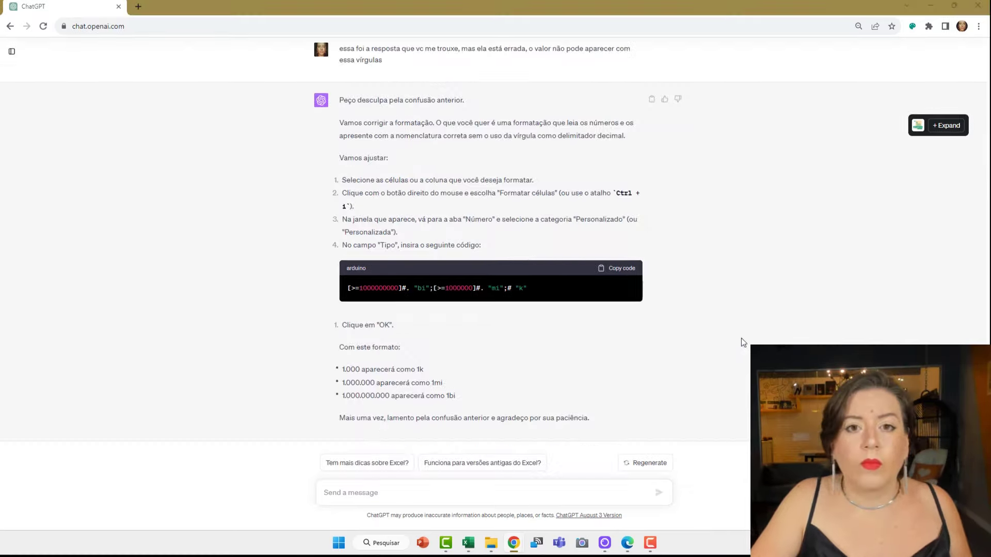
Paste the spreadsheet's column headers, from Nome do Produto to Preço Total, into a new ChatGPT message and add blank lines below them.
{"action": "left_click", "coordinate": [243, 304]}
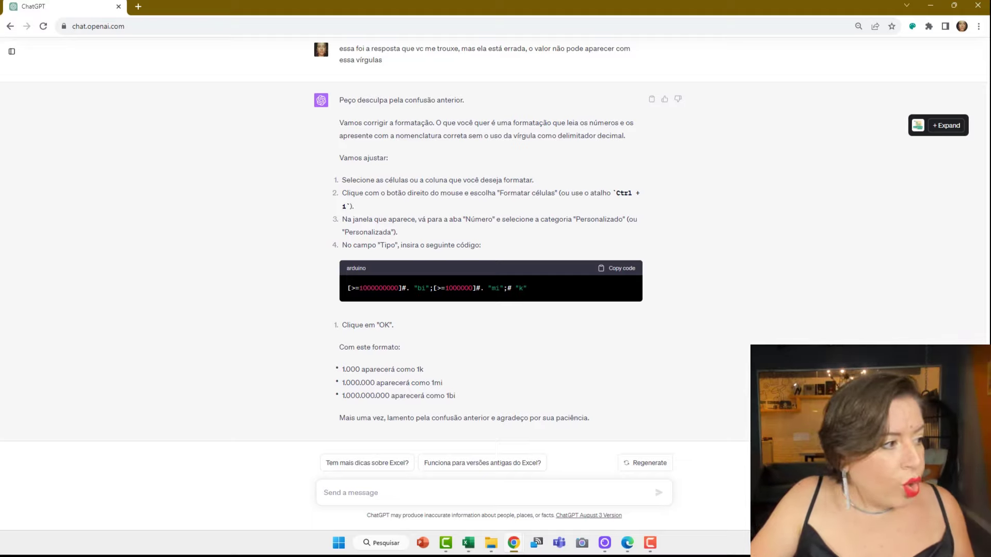
{"action": "key", "text": "alt+Tab"}
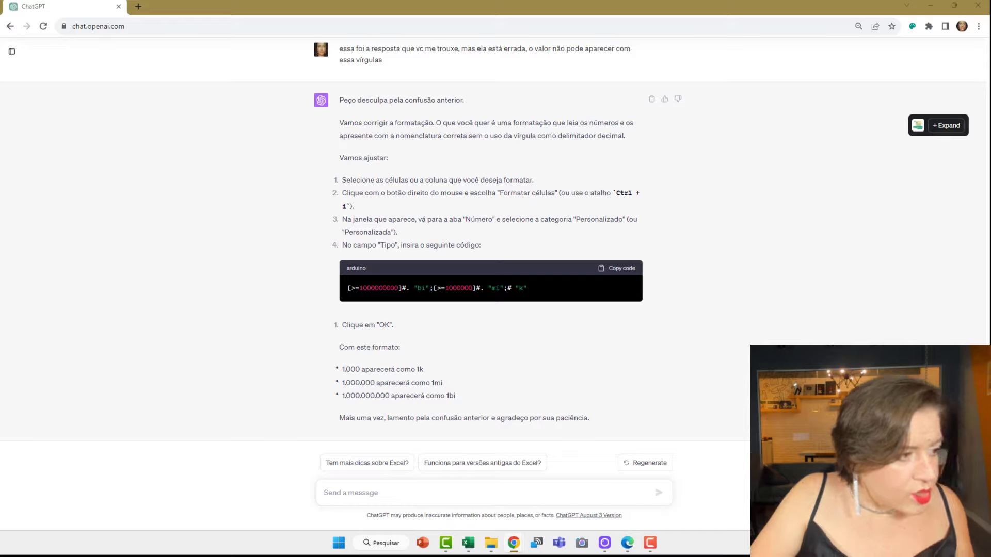
{"action": "left_click", "coordinate": [418, 493]}
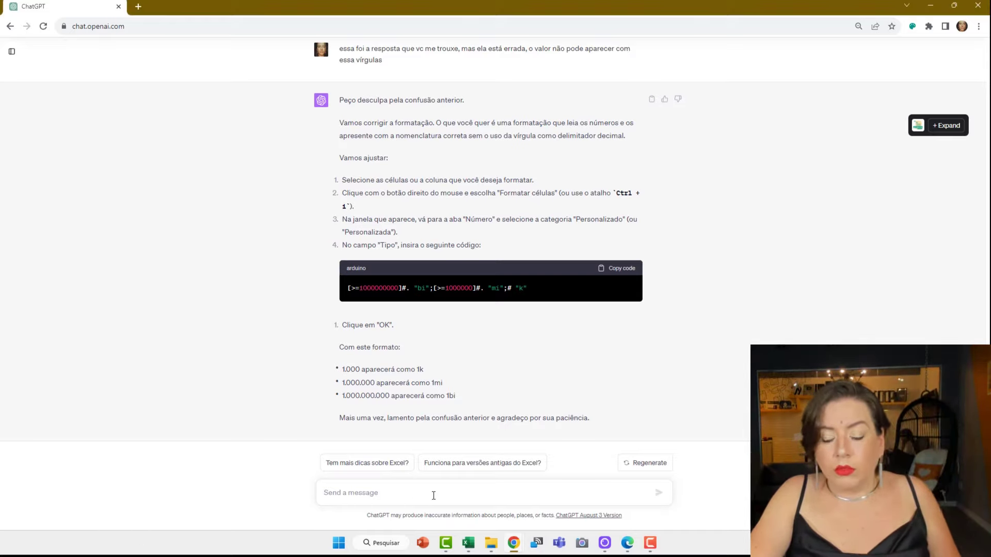
{"action": "type", "text": "Nome do Produto\tNome do Produtor\tDocumento do Produtor\tNome do Afiliado\tTransação\tMeio de Pagamento\tOrigem\tMoeda\tPreço do Produto\tMoeda\tPreço da Oferta\tTaxa de Câmbio\tMoeda\tPreço Original\tNúmero da Parcela\tRecorrência\tData de Venda\tData de Confirmação\tStatus\tNome\tDocumento\tEmail\tDDD\tTelefone\tCEP\tCidade\tEstado\tBairro\tPaís\tEndereço\tNúmero\tComplemento\tchave\tCódigo do Produto\tCódigo da Afiliação\tCódigo de Oferta\tOrigem de Checkout\tTipo de Pagamento\tPeríodo Grátis\tTem co-produção\tOrigem da Comissão\tPreço Total"}
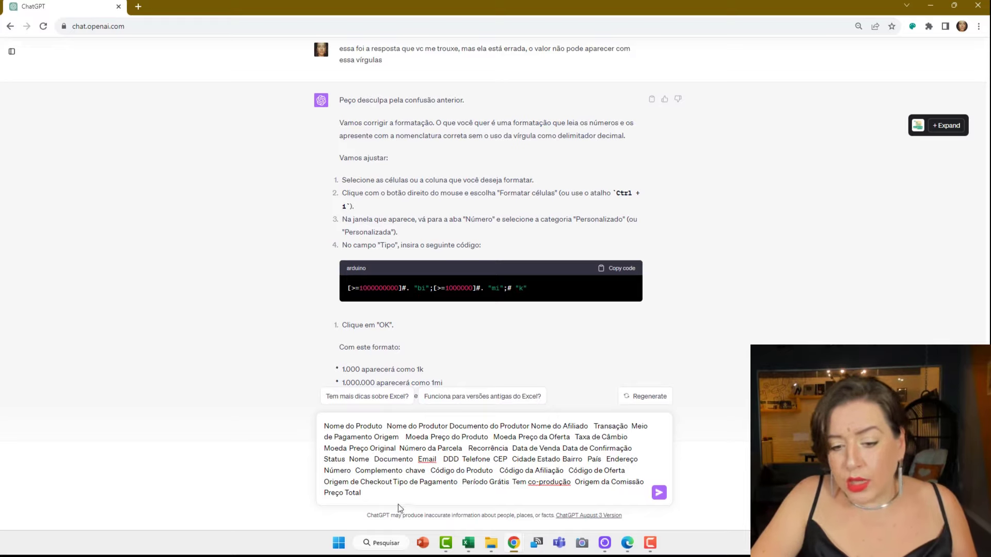
{"action": "key", "text": "shift+Return"}
{"action": "key", "text": "shift+Return"}
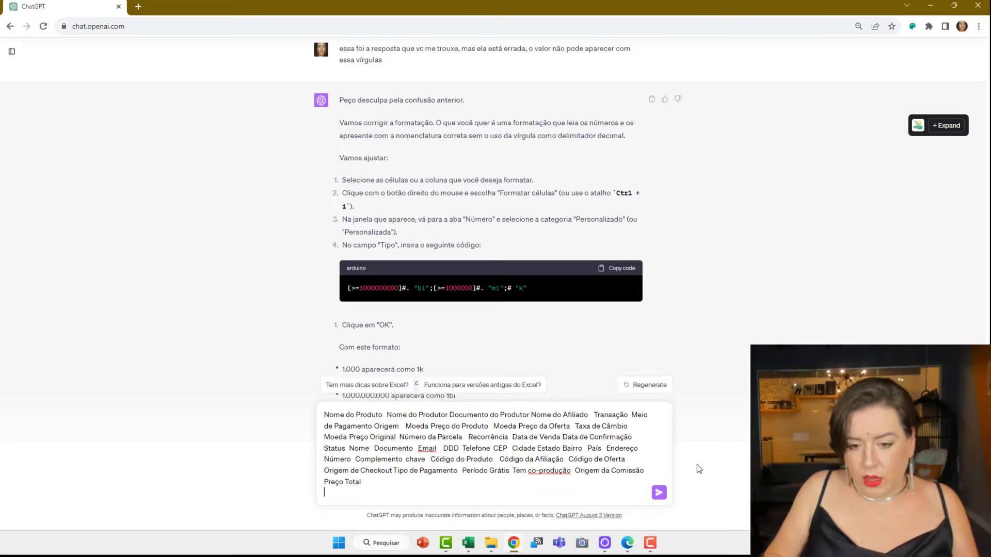
{"action": "key", "text": "shift+Return"}
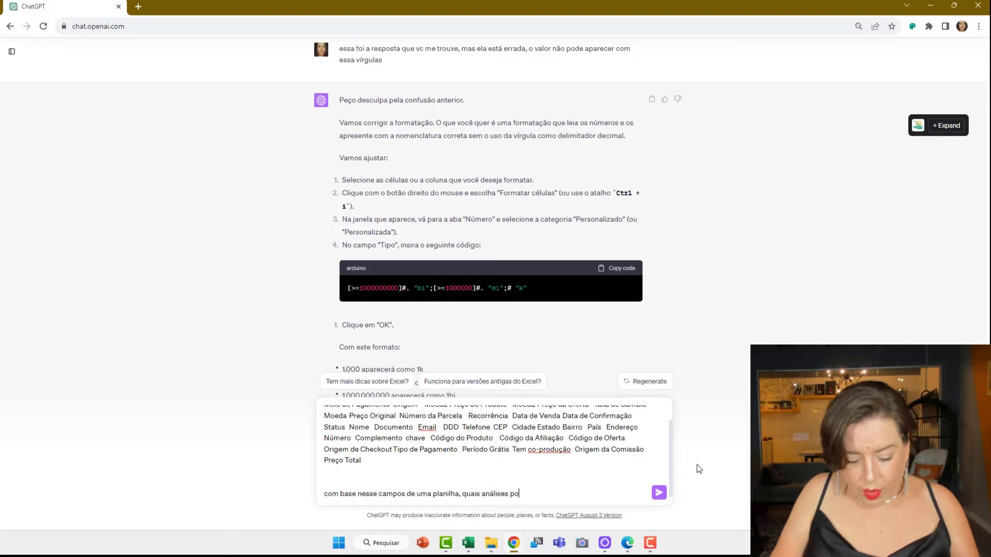
Add "com base nesse campos de uma planilha, quais análises podem ser extraídas para tomada de decisões?" below the headers and send the message.
{"action": "type", "text": "ser ex"}
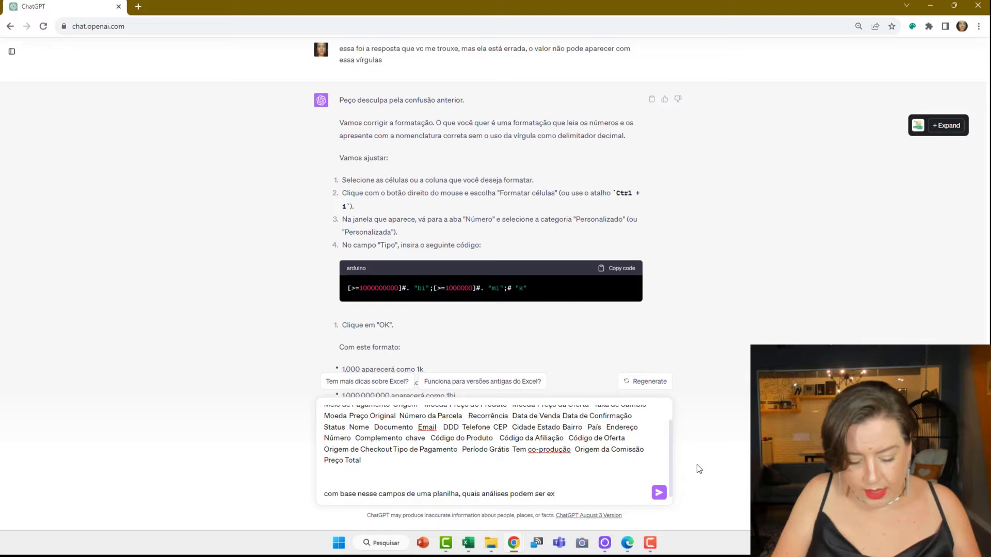
{"action": "type", "text": "traídas "}
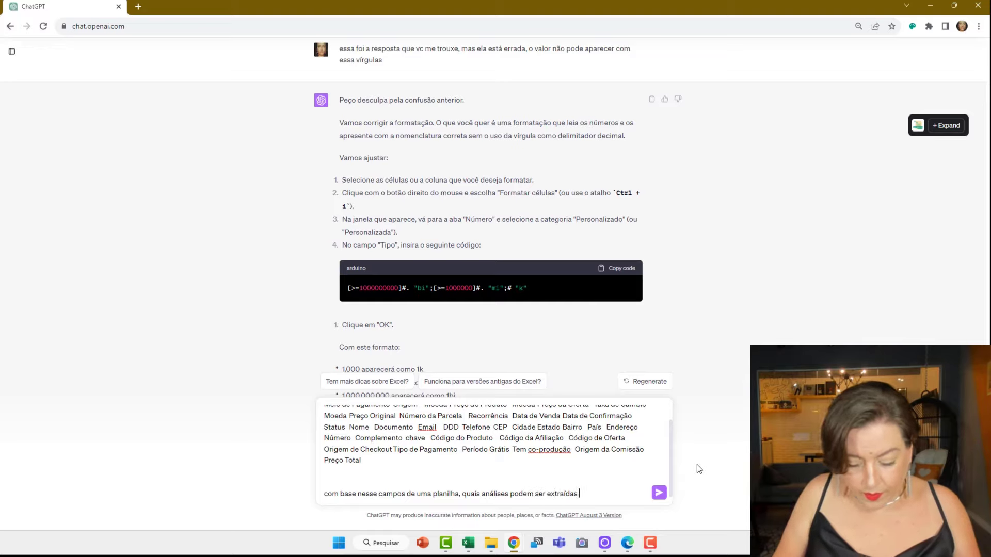
{"action": "type", "text": "para tomada"}
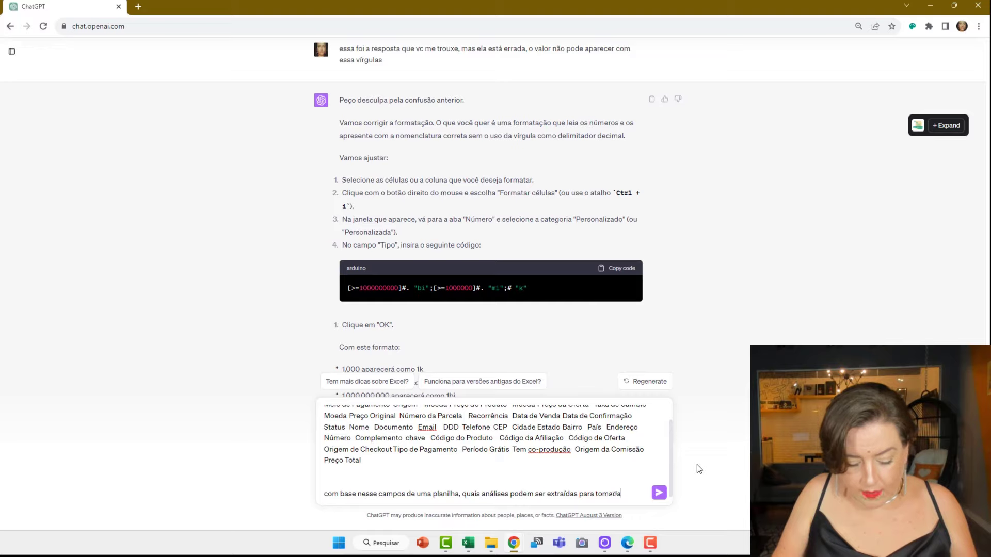
{"action": "type", "text": " de decisões"}
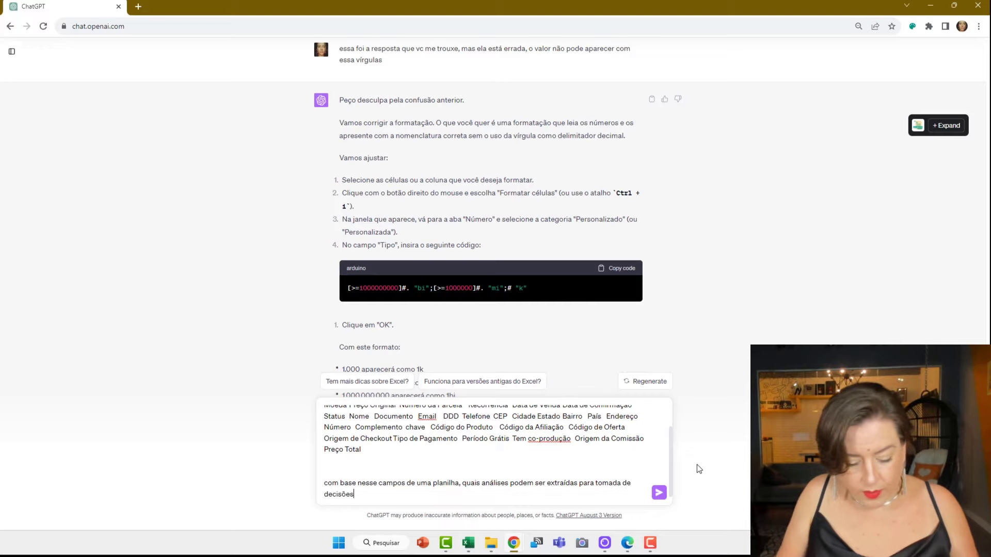
{"action": "type", "text": "?"}
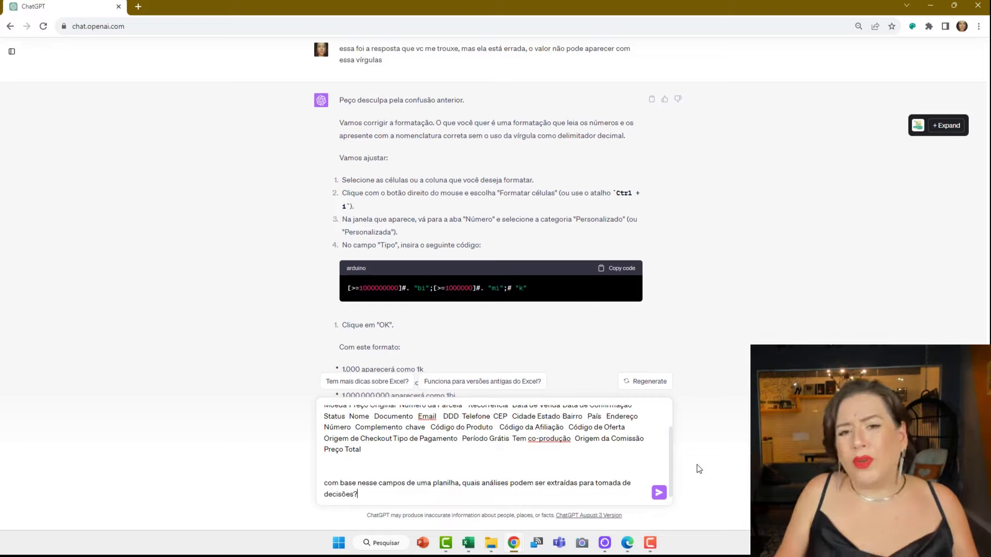
{"action": "scroll", "coordinate": [526, 445], "scroll_direction": "up", "scroll_amount": 1}
{"action": "scroll", "coordinate": [527, 446], "scroll_direction": "down", "scroll_amount": 1}
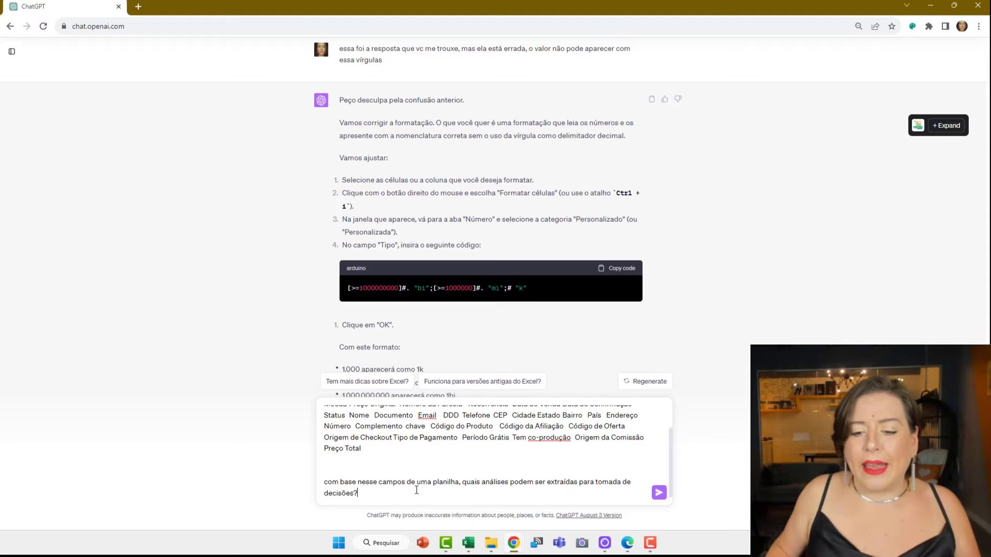
{"action": "key", "text": "Return"}
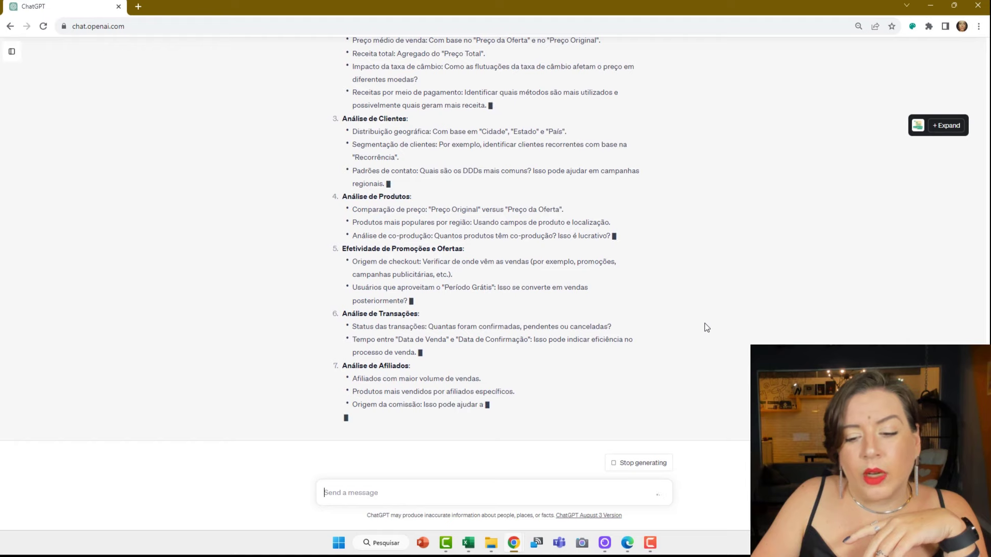
Stop generating the answer and return to the beginning of the suggested analyses.
{"action": "left_click", "coordinate": [636, 464]}
{"action": "scroll", "coordinate": [711, 371], "scroll_direction": "up", "scroll_amount": 3}
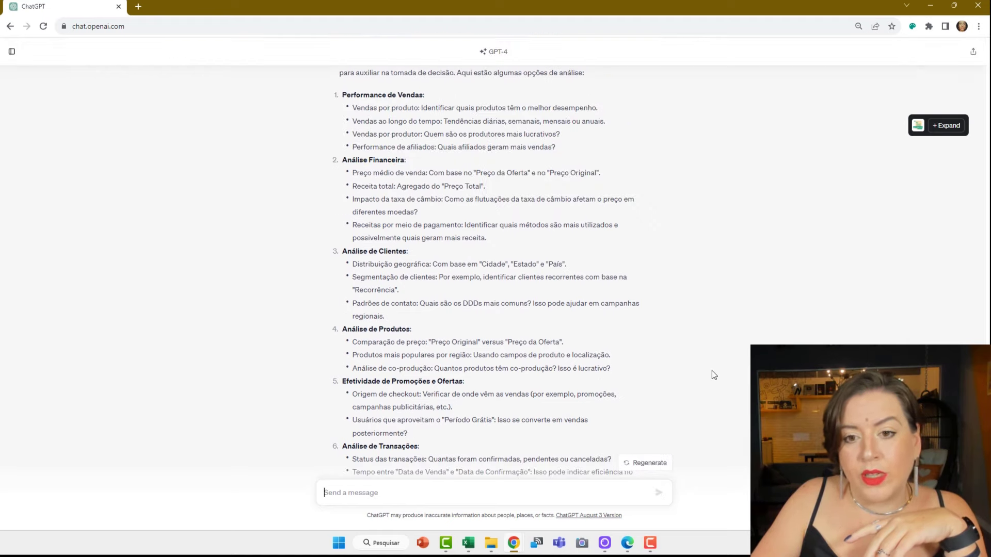
{"action": "scroll", "coordinate": [711, 371], "scroll_direction": "up", "scroll_amount": 3}
{"action": "scroll", "coordinate": [711, 370], "scroll_direction": "down", "scroll_amount": 2}
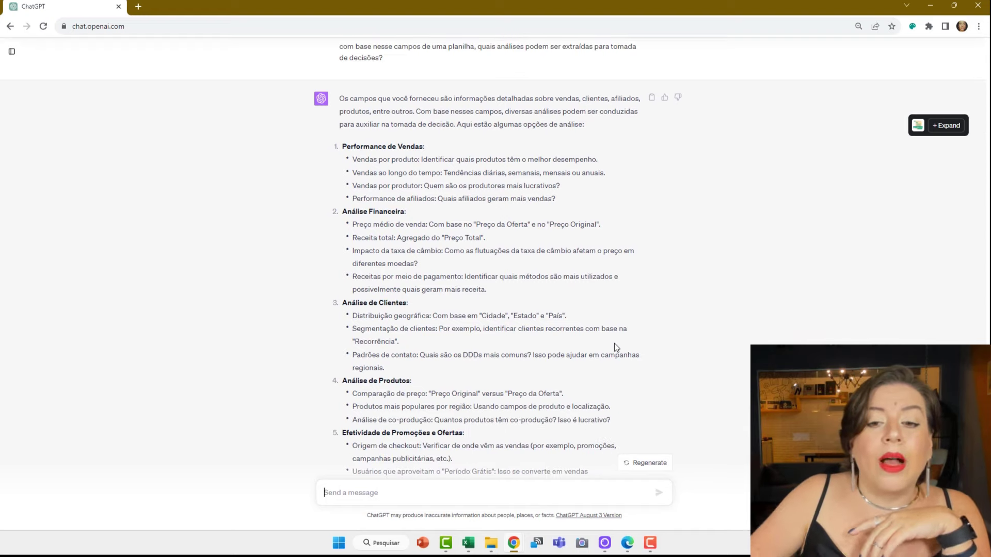
Read through the "Performance de Vendas" section, highlighting its heading and each suggested analysis in turn.
{"action": "left_click_drag", "start_coordinate": [342, 147], "coordinate": [436, 151]}
{"action": "left_click", "coordinate": [422, 188]}
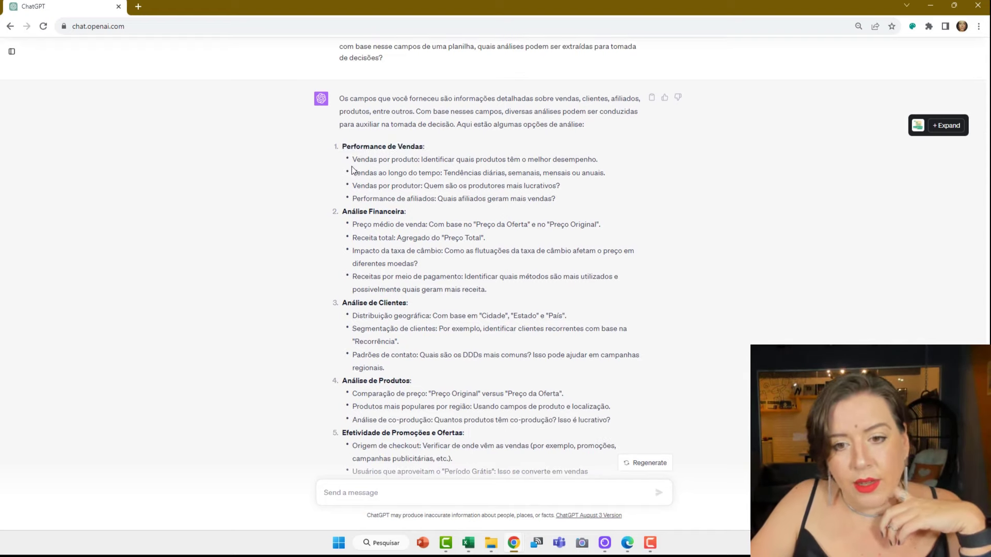
{"action": "left_click_drag", "start_coordinate": [353, 161], "coordinate": [419, 163]}
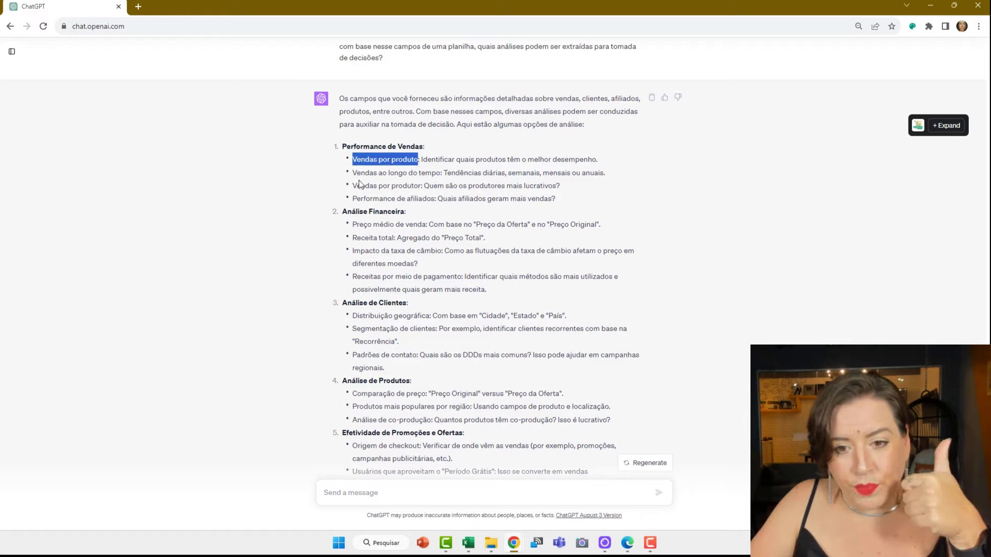
{"action": "left_click_drag", "start_coordinate": [354, 174], "coordinate": [442, 178]}
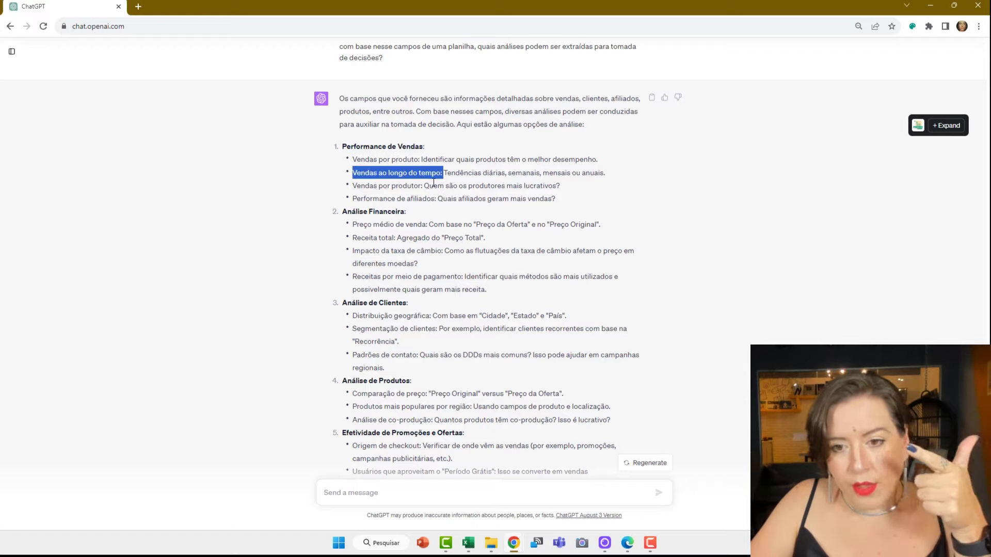
{"action": "left_click_drag", "start_coordinate": [353, 186], "coordinate": [438, 187]}
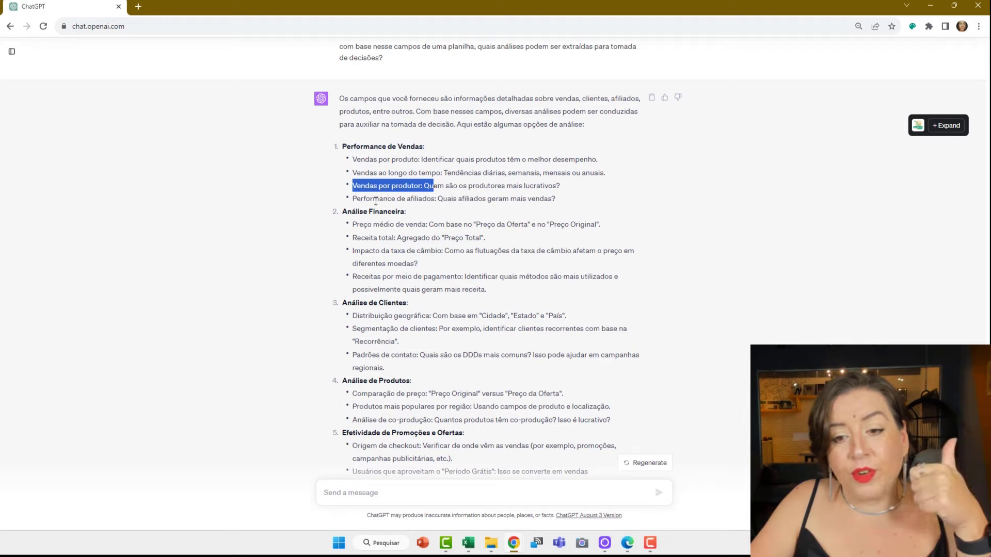
{"action": "left_click_drag", "start_coordinate": [364, 199], "coordinate": [438, 199]}
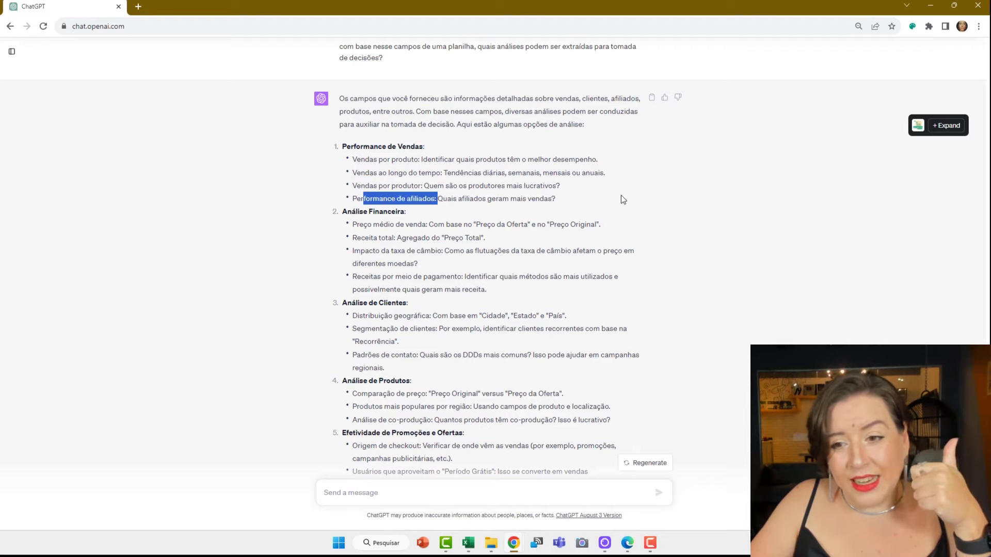